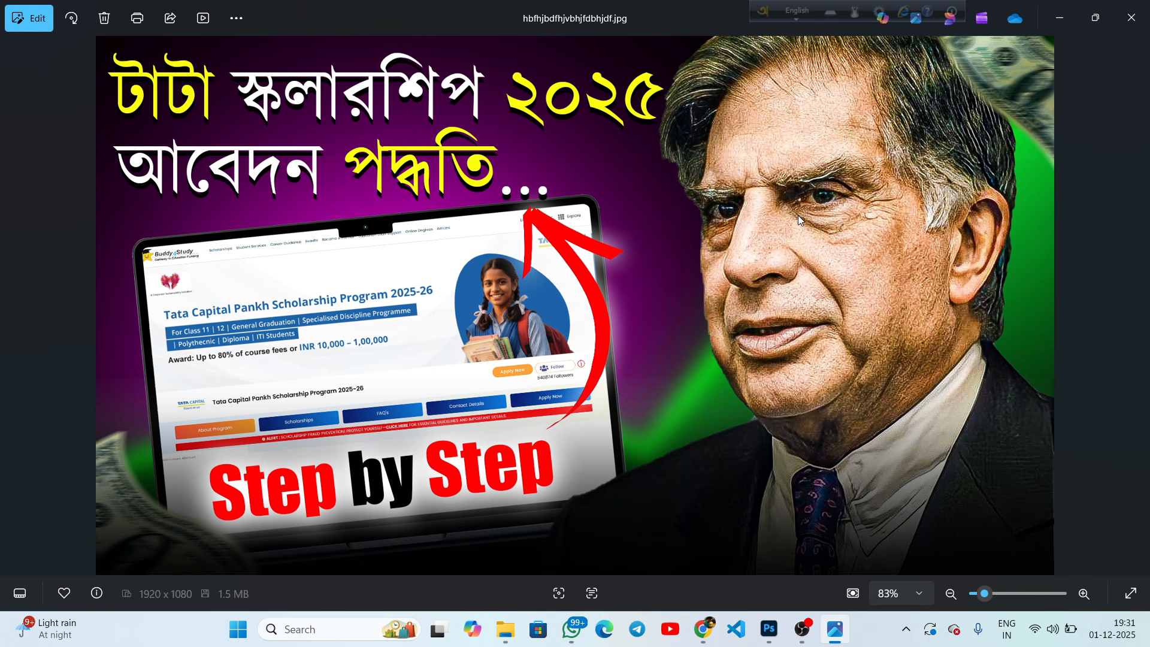
Switch to Chrome and open the Tata Capital Pankh Scholarship Program page on buddy4study.com in the empty tab.
click(703, 629)
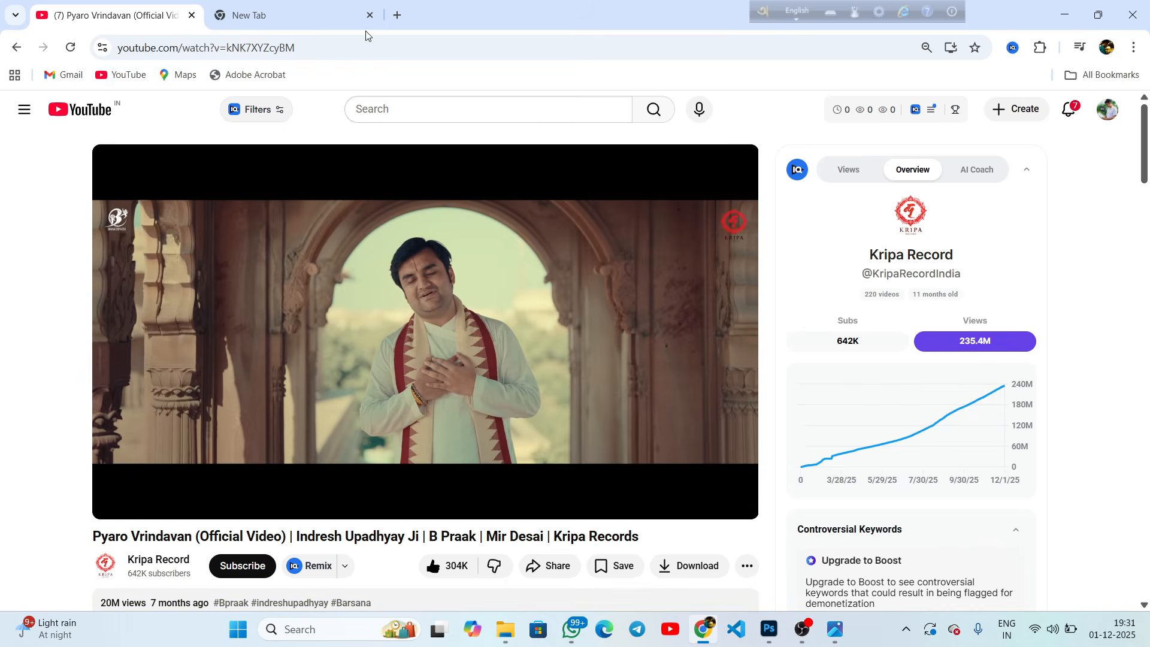
click(318, 15)
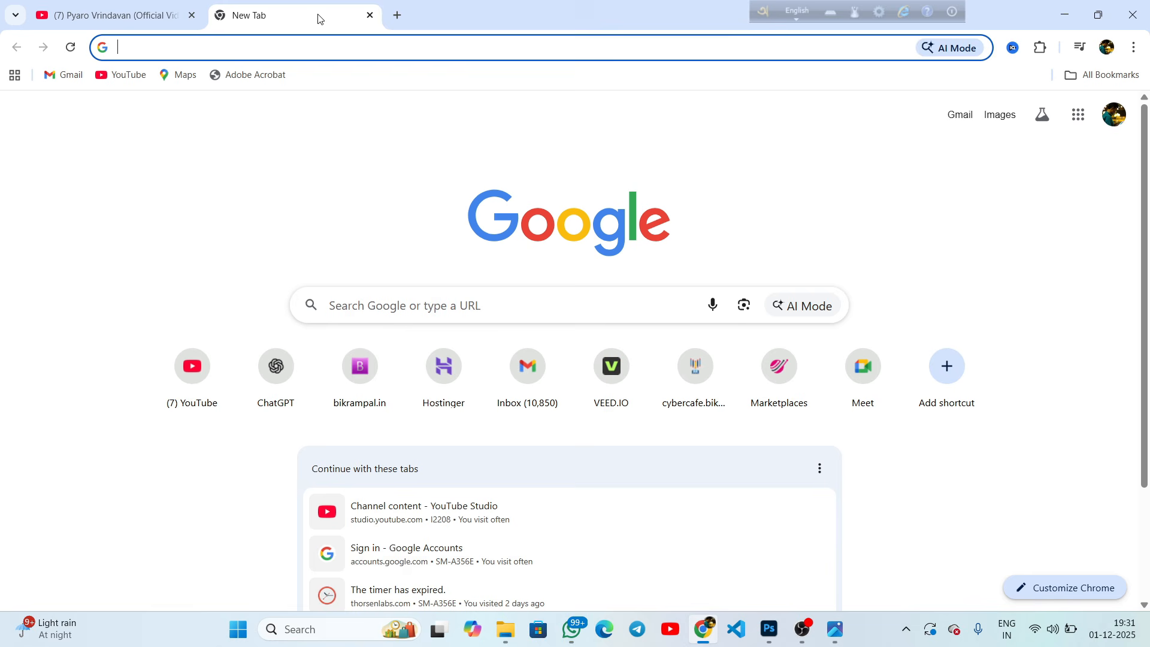
click(403, 304)
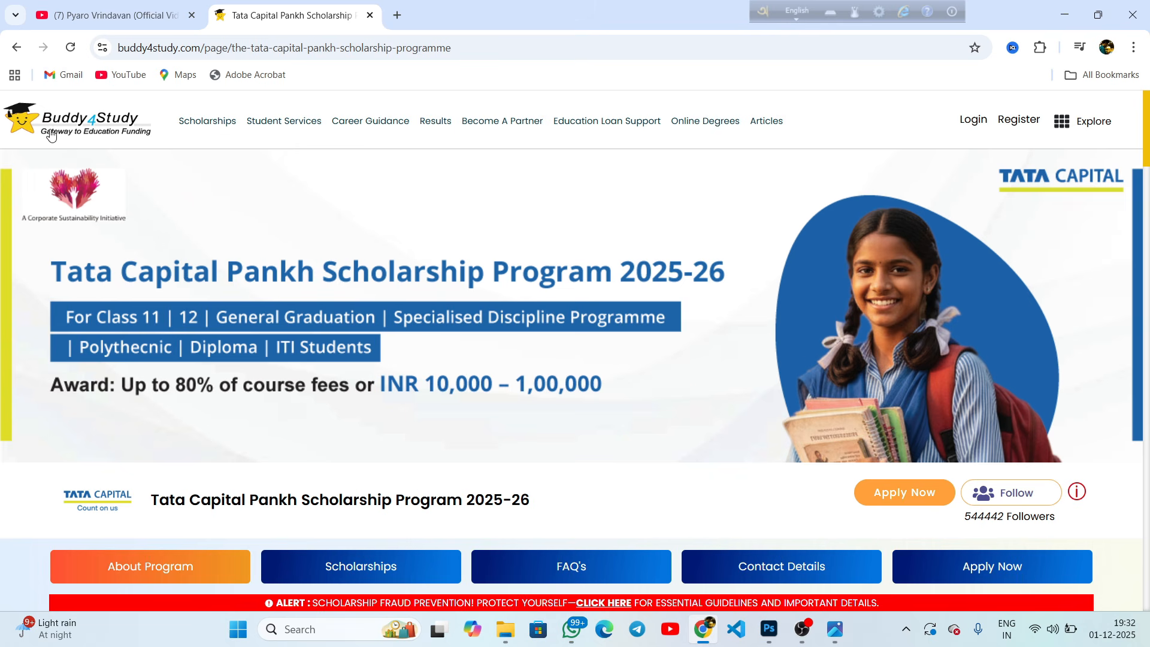
Examine the Tata Capital Pankh Scholarship Program 2025-26 page down to its three scholarship categories.
scroll(184, 304, down, 1)
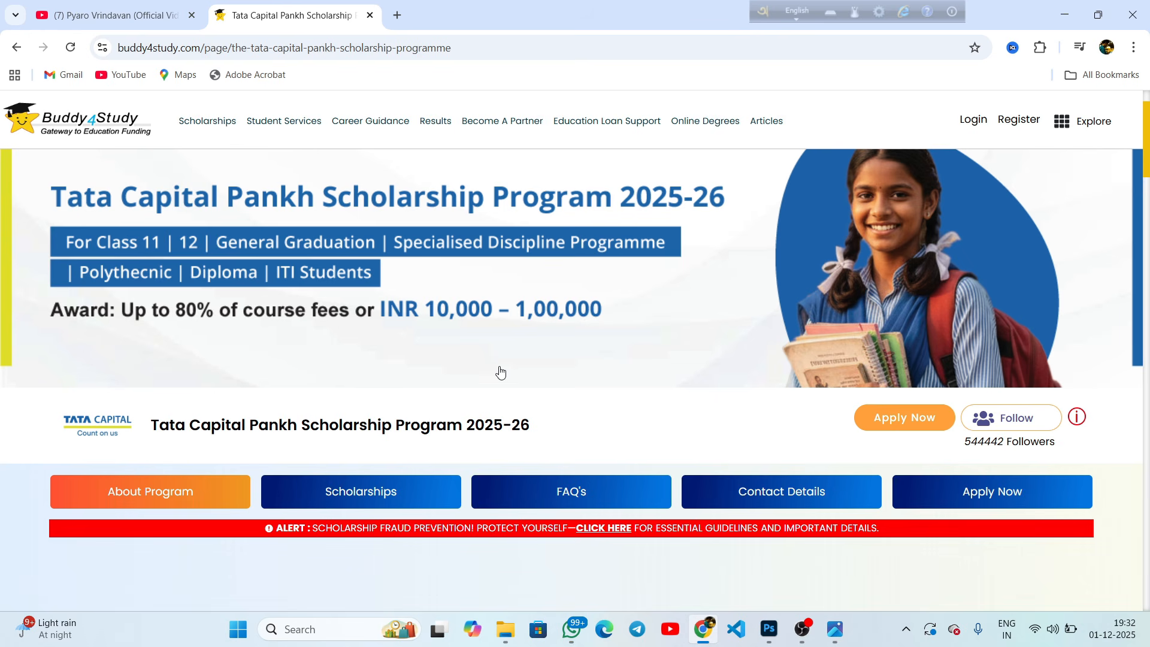
scroll(658, 342, down, 1)
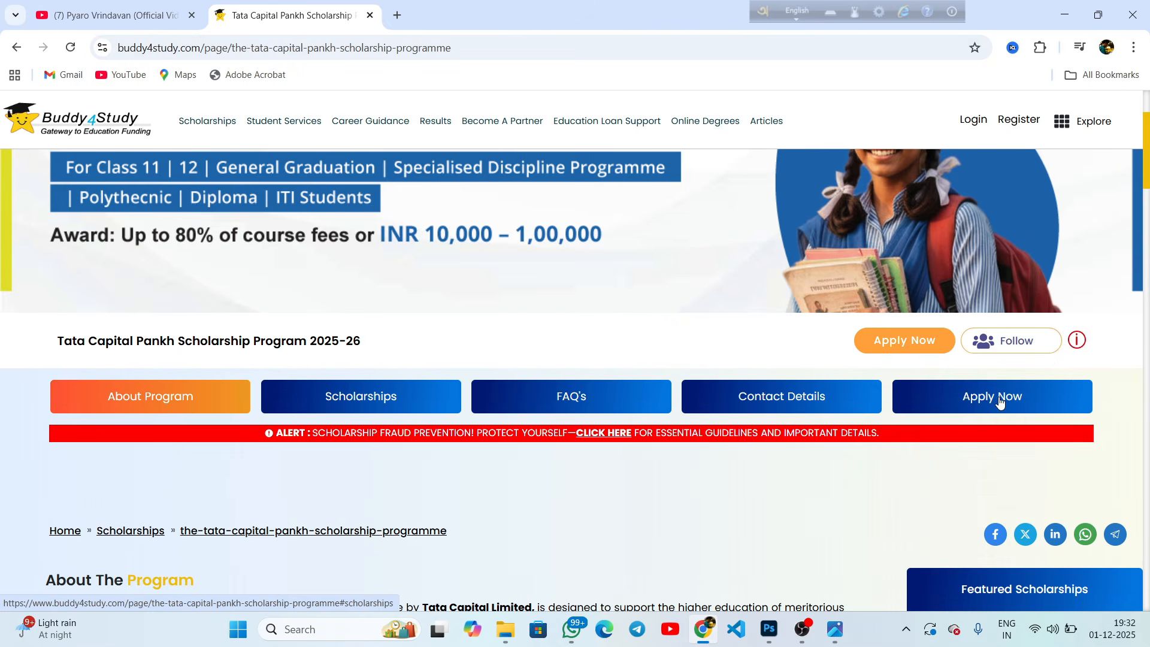
scroll(421, 396, down, 5)
scroll(401, 392, down, 4)
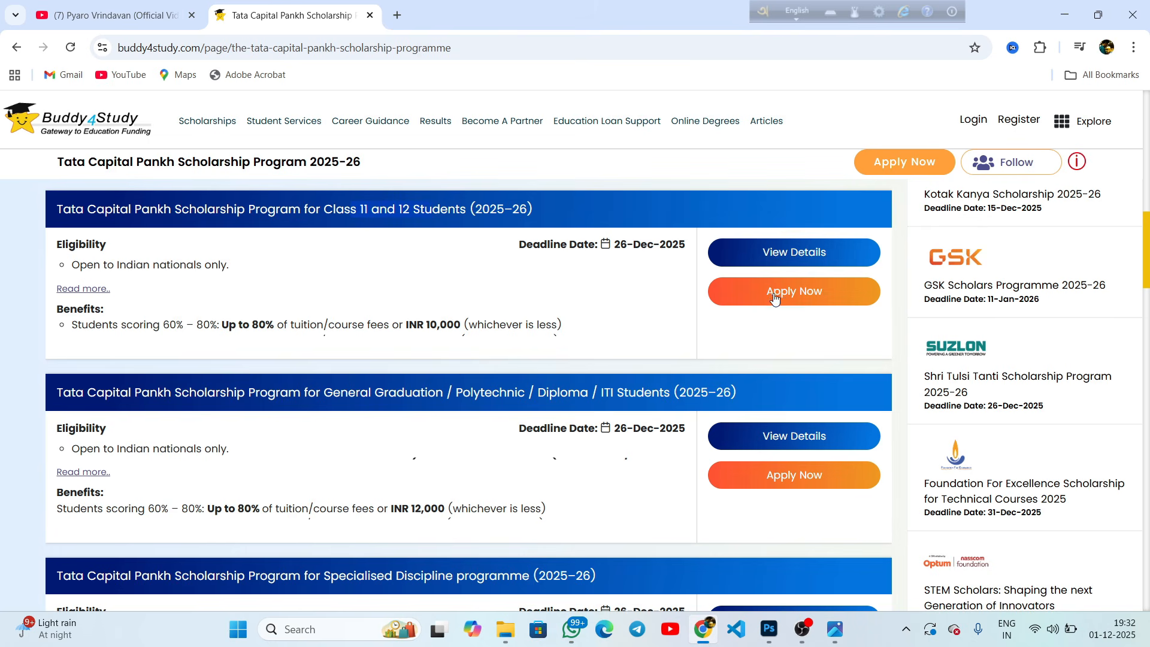
scroll(418, 397, down, 2)
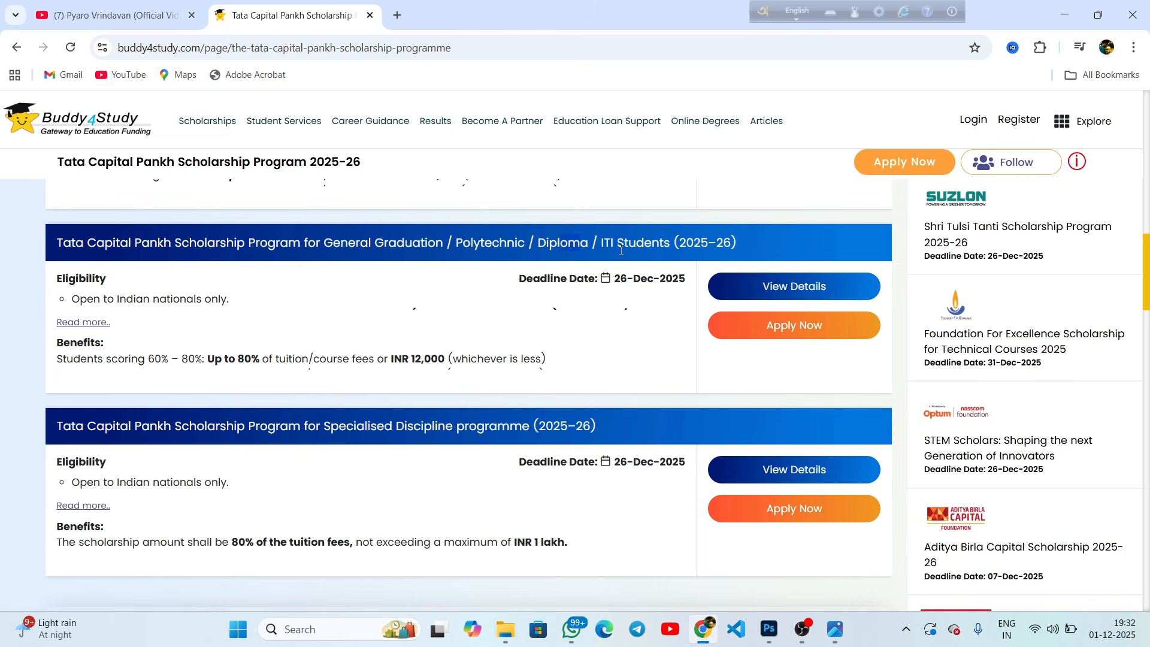
drag(610, 246, 670, 245)
scroll(354, 488, down, 1)
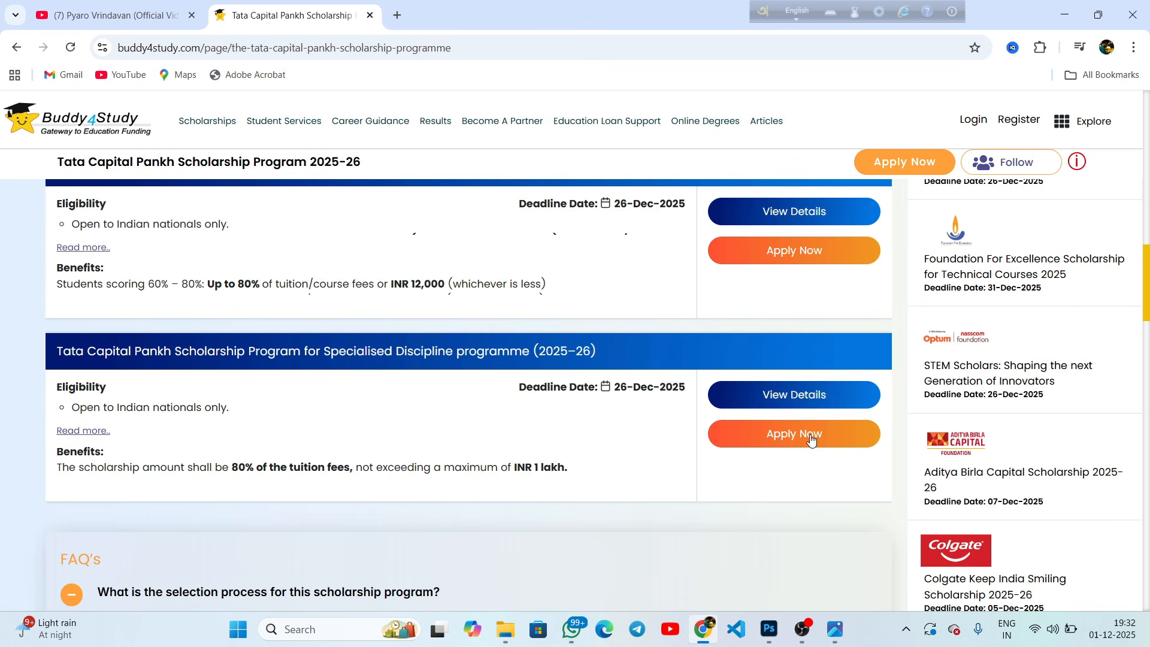
Check the deadline of the Class 11 and 12 scholarship and compare it with the graduation and specialised discipline categories.
scroll(508, 462, up, 3)
scroll(508, 462, up, 2)
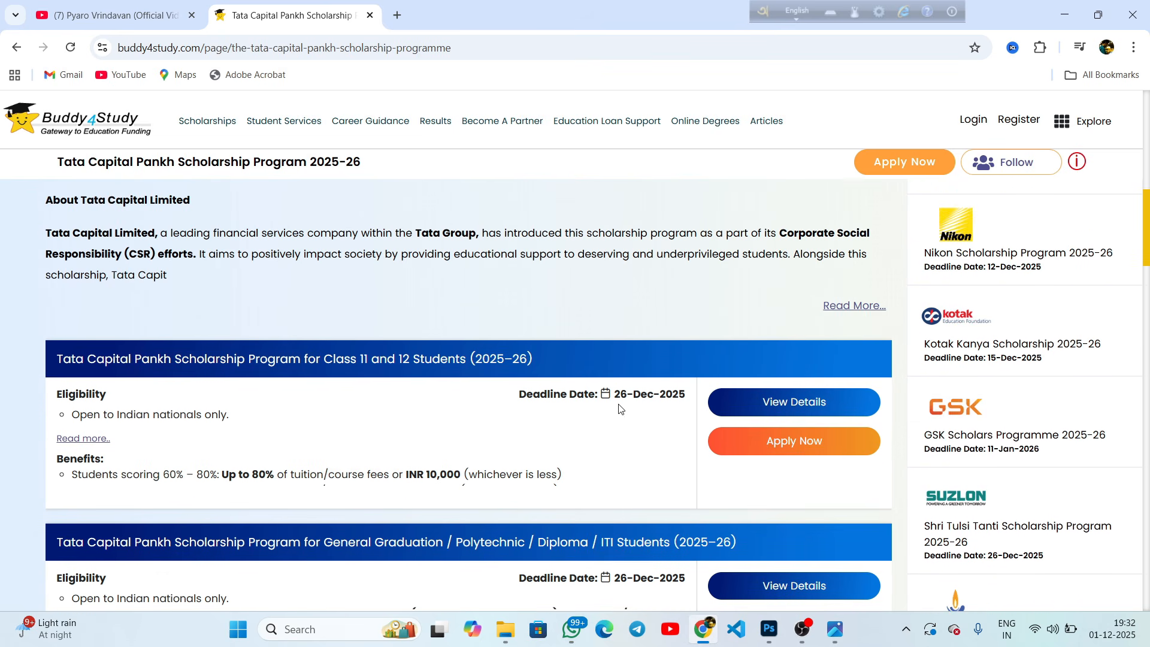
drag(614, 394, 686, 395)
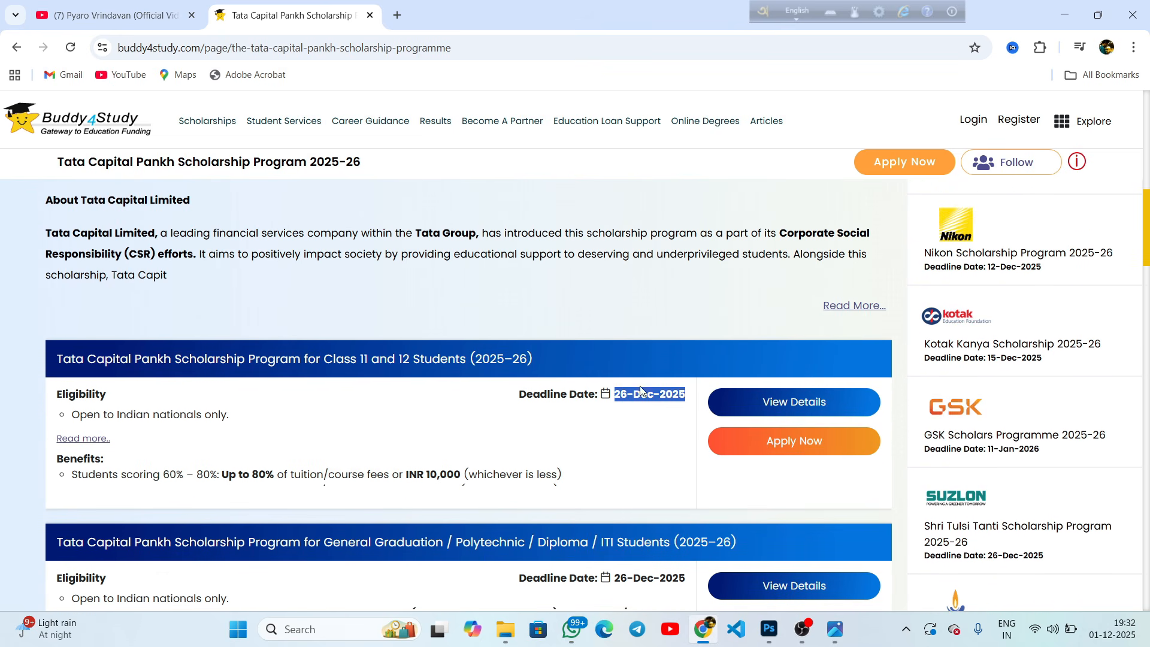
click(637, 329)
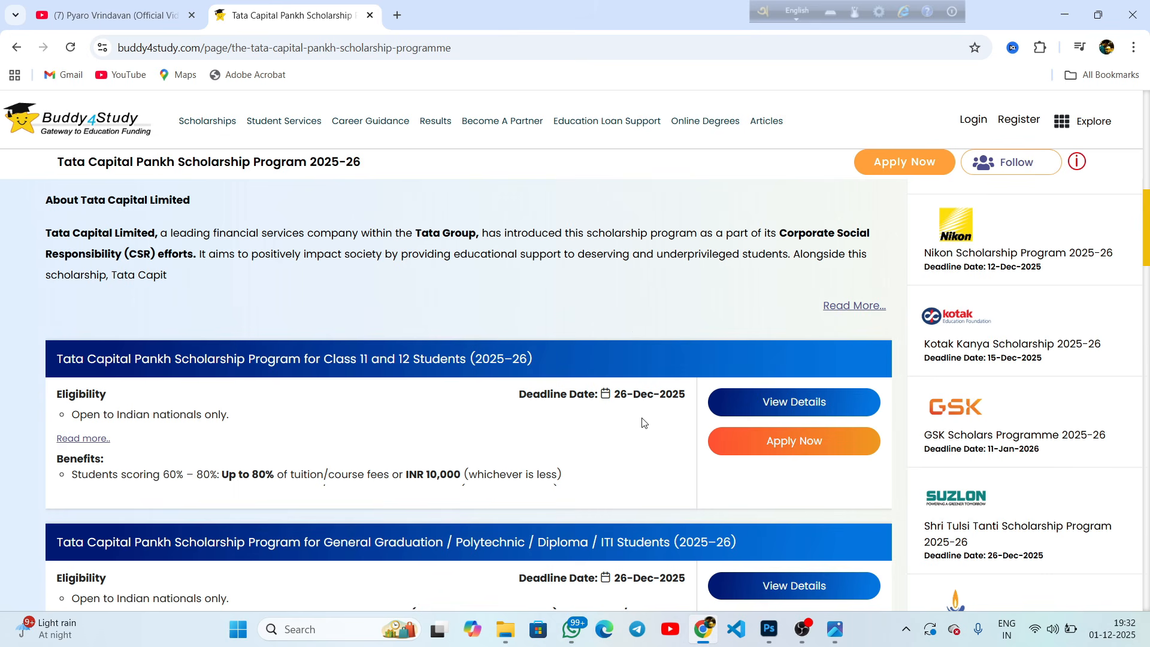
scroll(641, 422, down, 1)
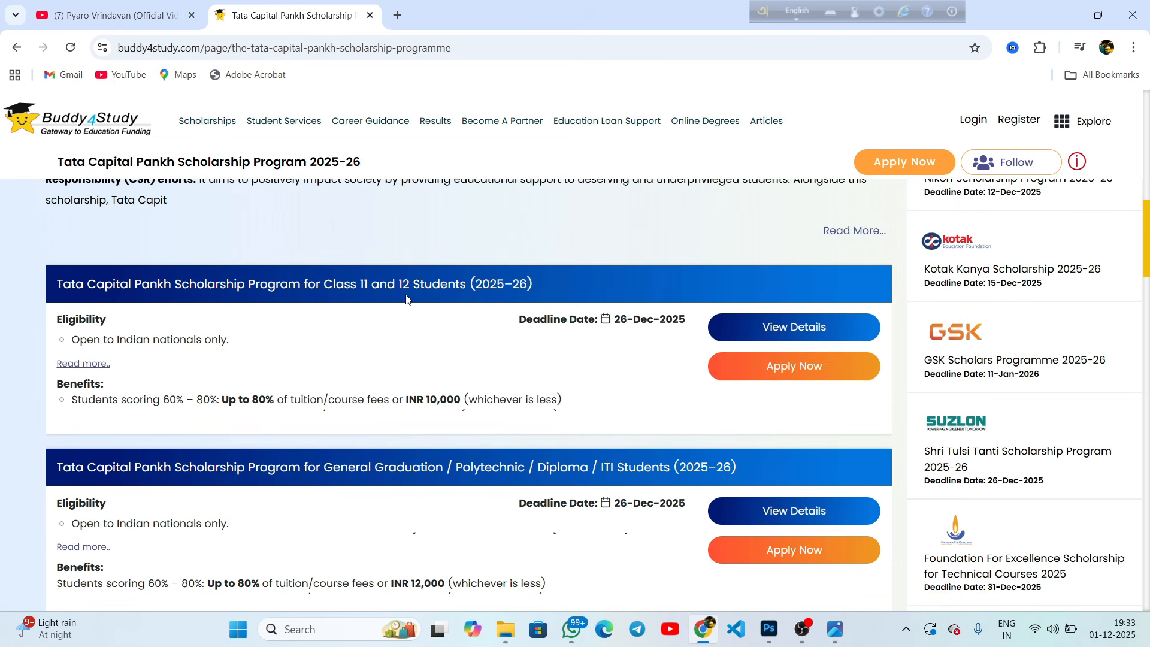
scroll(532, 473, down, 2)
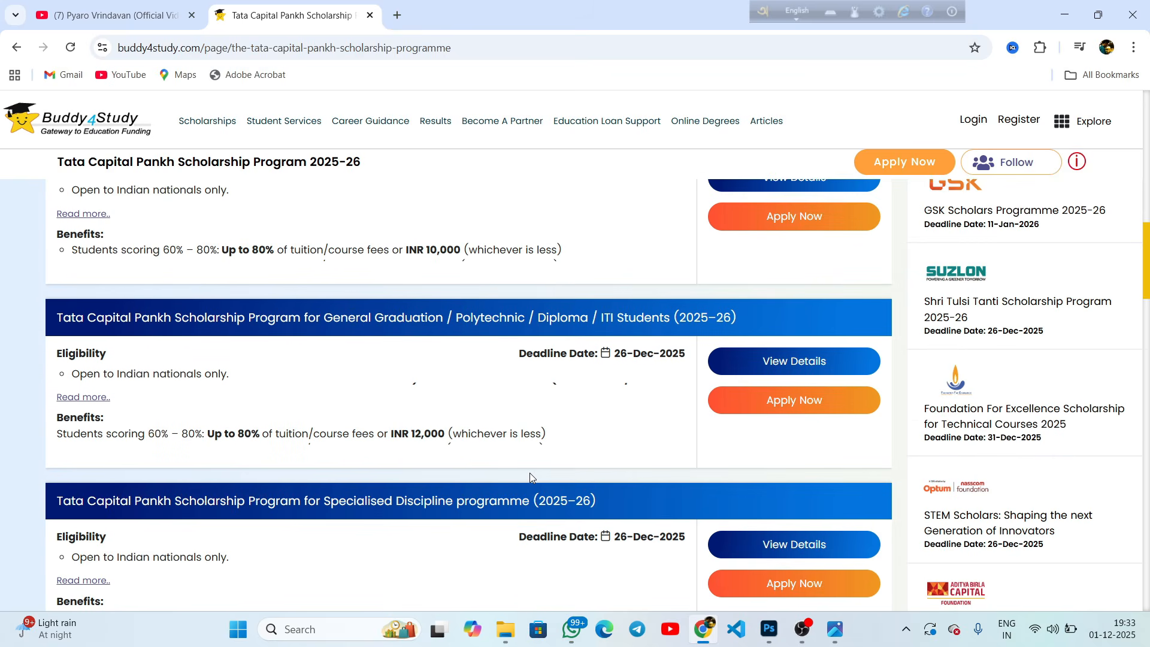
scroll(531, 476, up, 2)
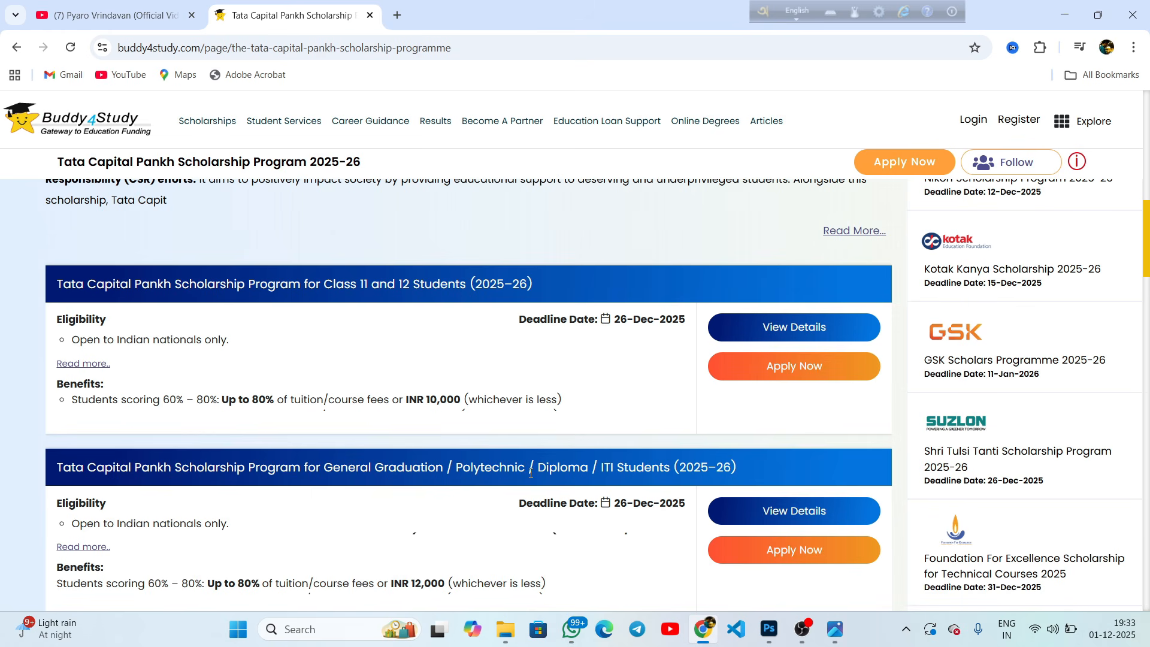
scroll(615, 419, down, 2)
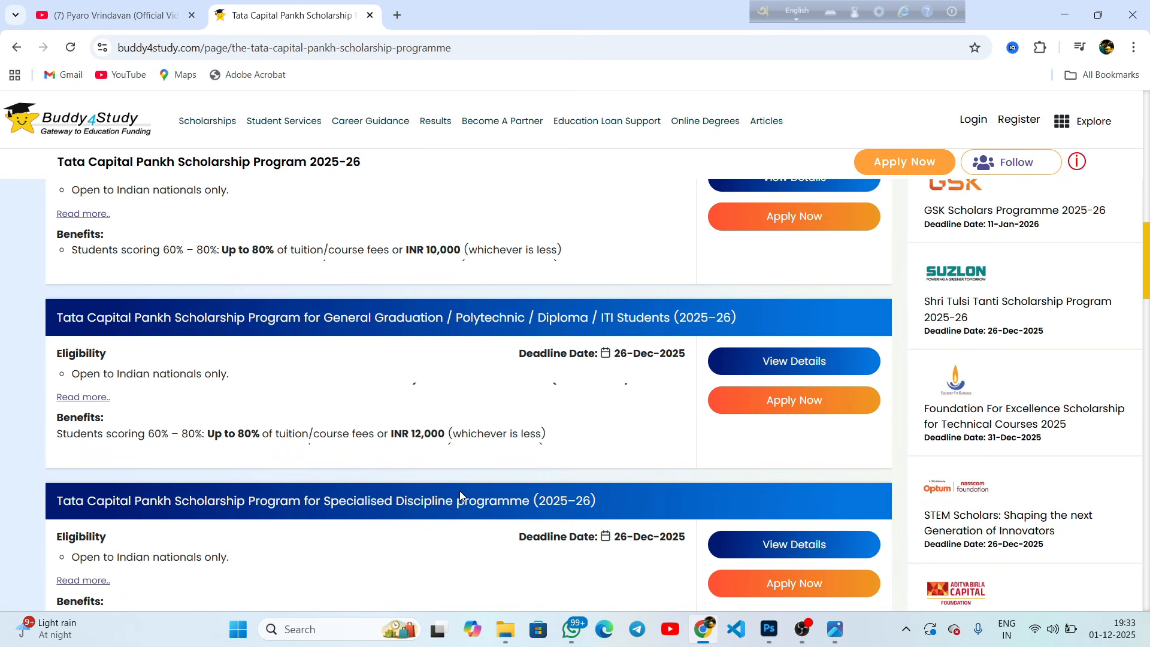
scroll(460, 494, up, 2)
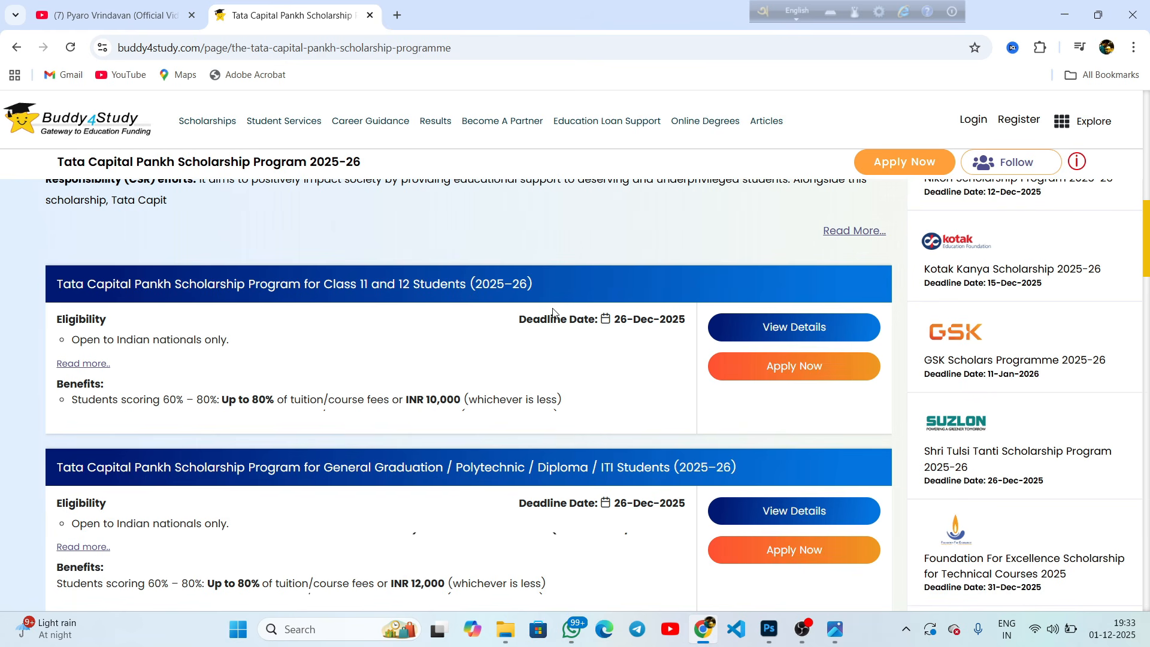
Start applying for the Class 11 and 12 scholarship, log in to the Buddy4Study account and dismiss the login confirmation.
click(785, 371)
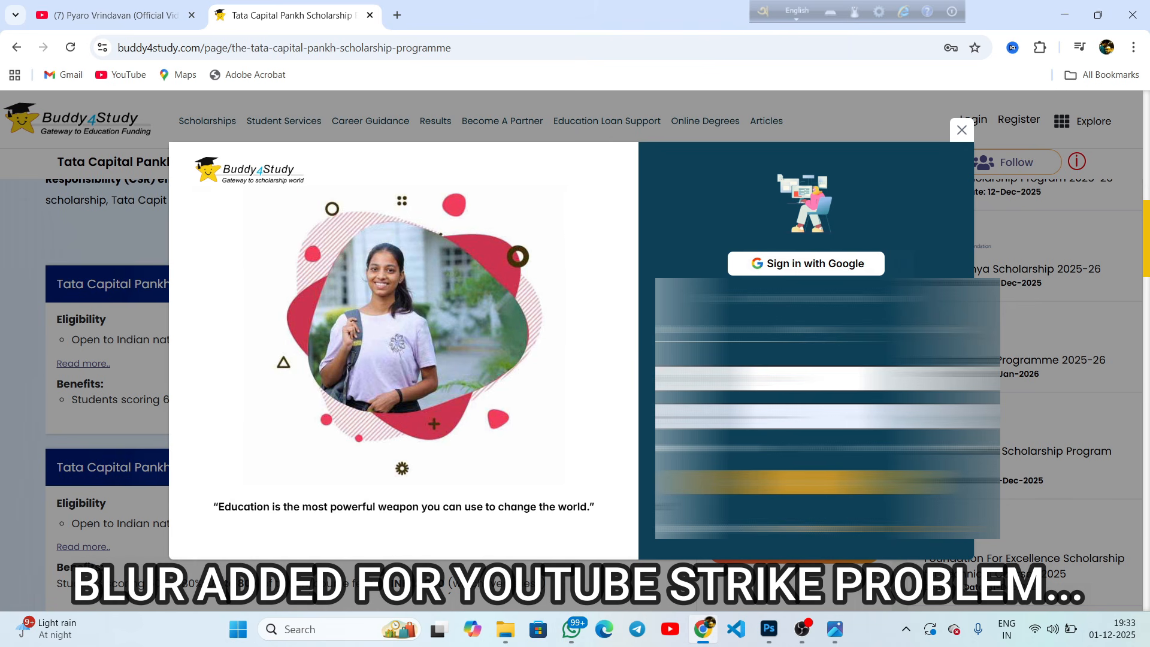
click(862, 529)
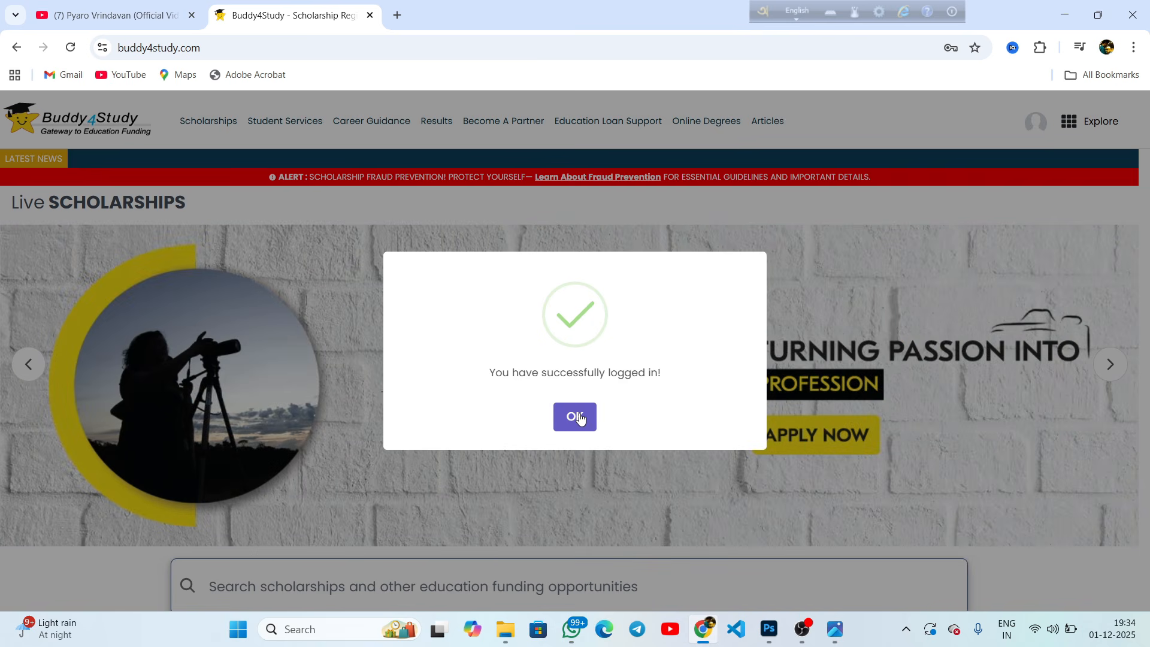
click(575, 417)
Look through the Buddy4Study home page, including its live scholarships, opportunities, partners and featured scholarships.
scroll(506, 487, down, 10)
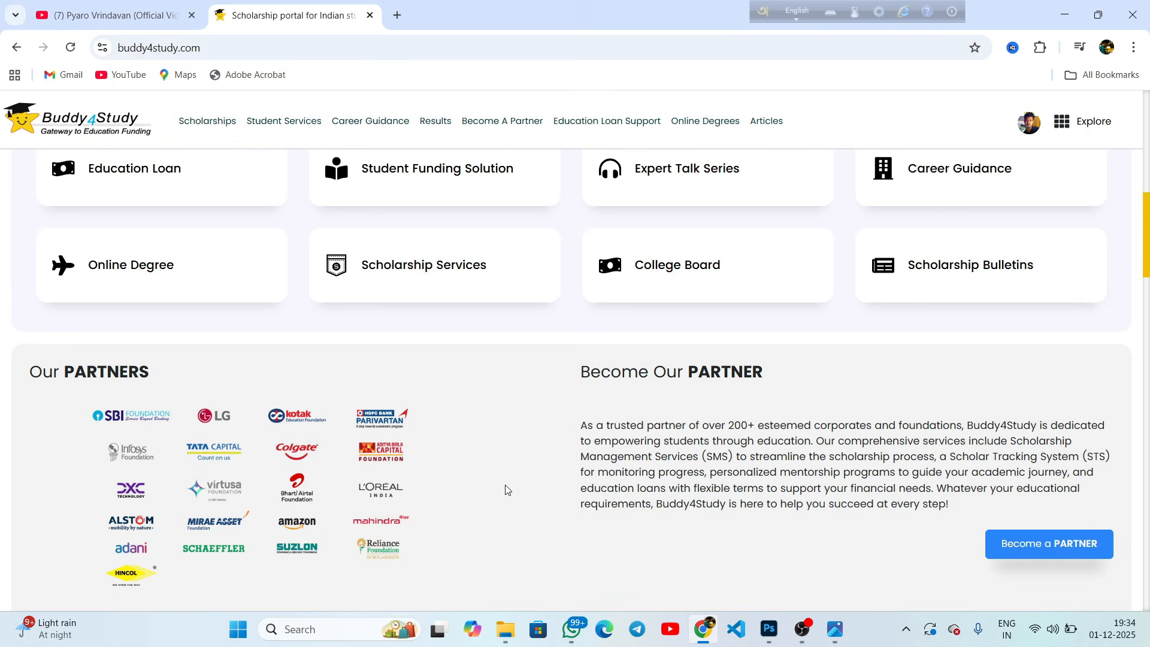
scroll(509, 489, up, 7)
scroll(509, 489, up, 3)
scroll(512, 488, down, 15)
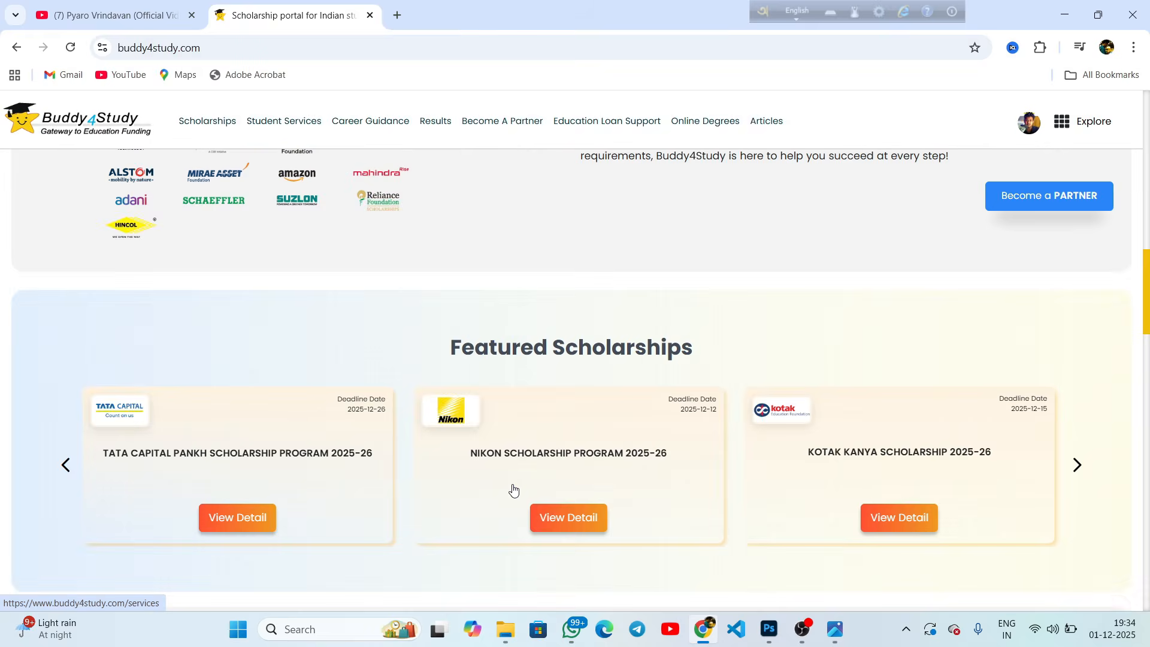
scroll(513, 489, up, 15)
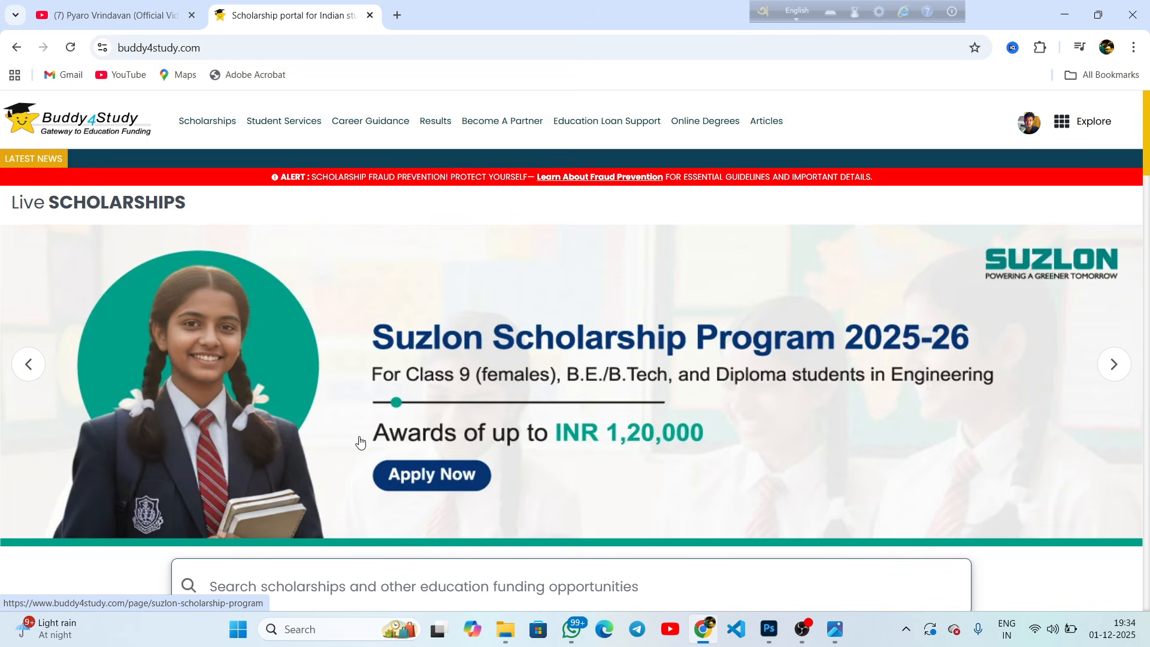
scroll(367, 437, down, 15)
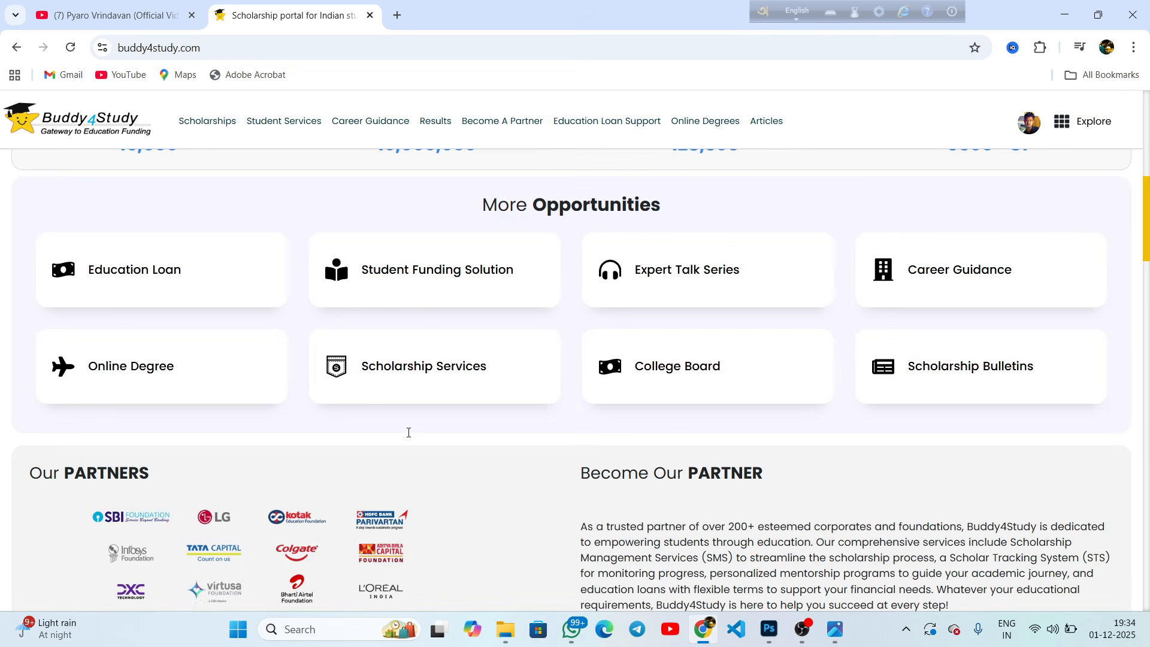
scroll(408, 438, down, 10)
scroll(408, 432, up, 15)
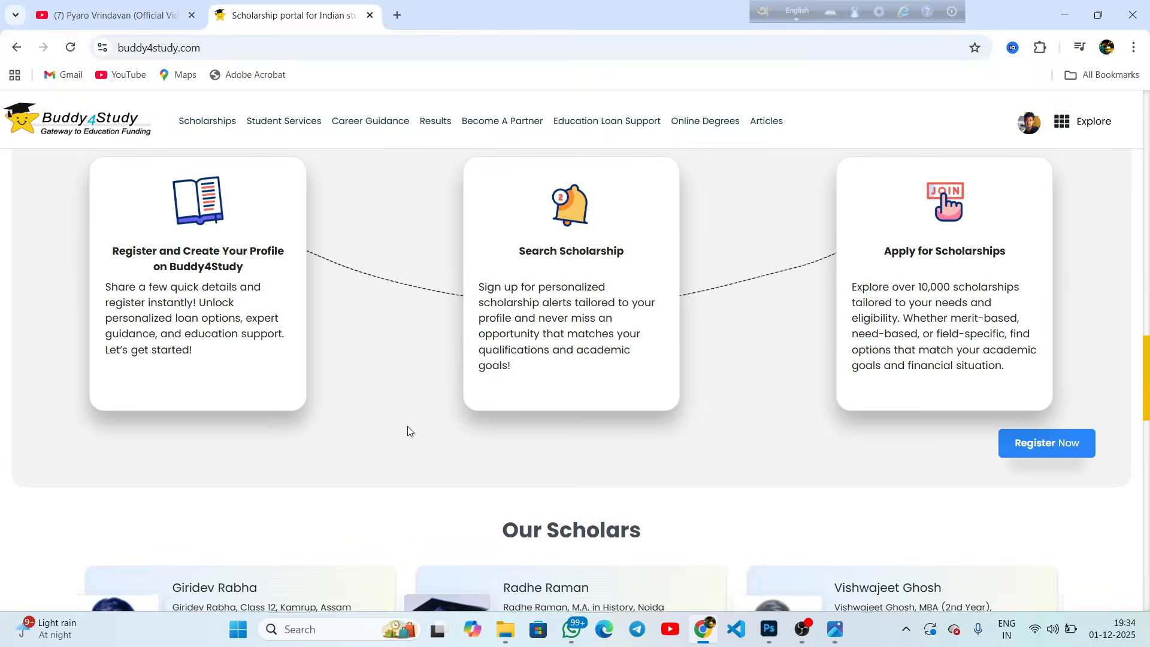
scroll(408, 430, up, 10)
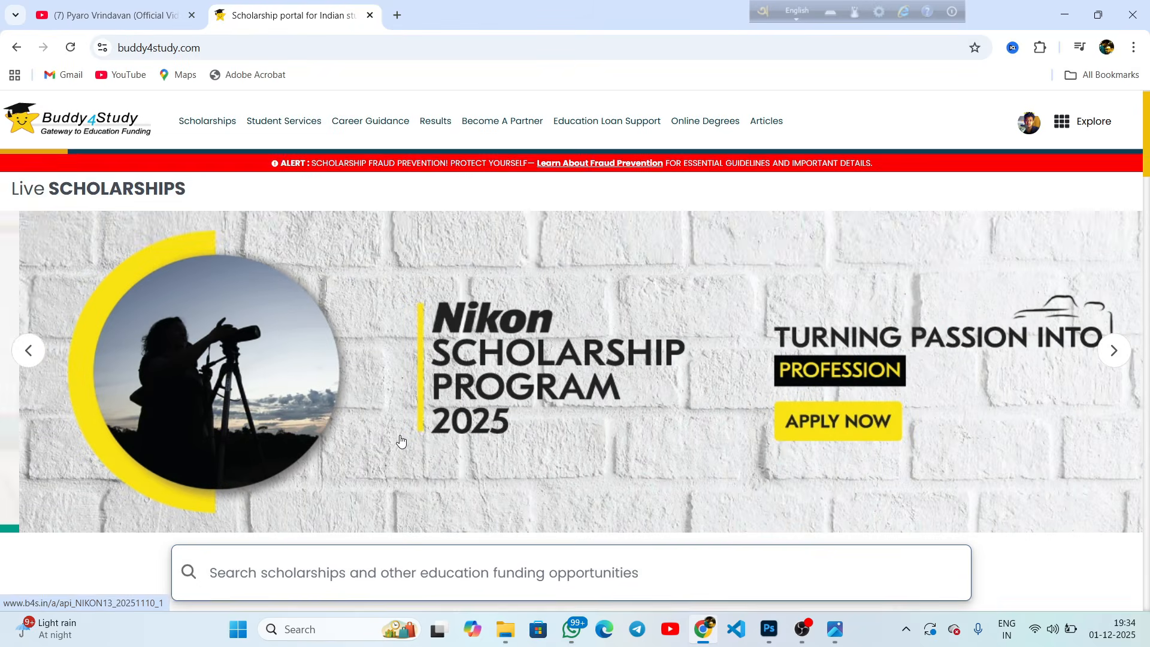
Search the scholarships for "tata" and open the Tata Capital Pankh result for the Specialised Discipline programme.
scroll(398, 437, down, 2)
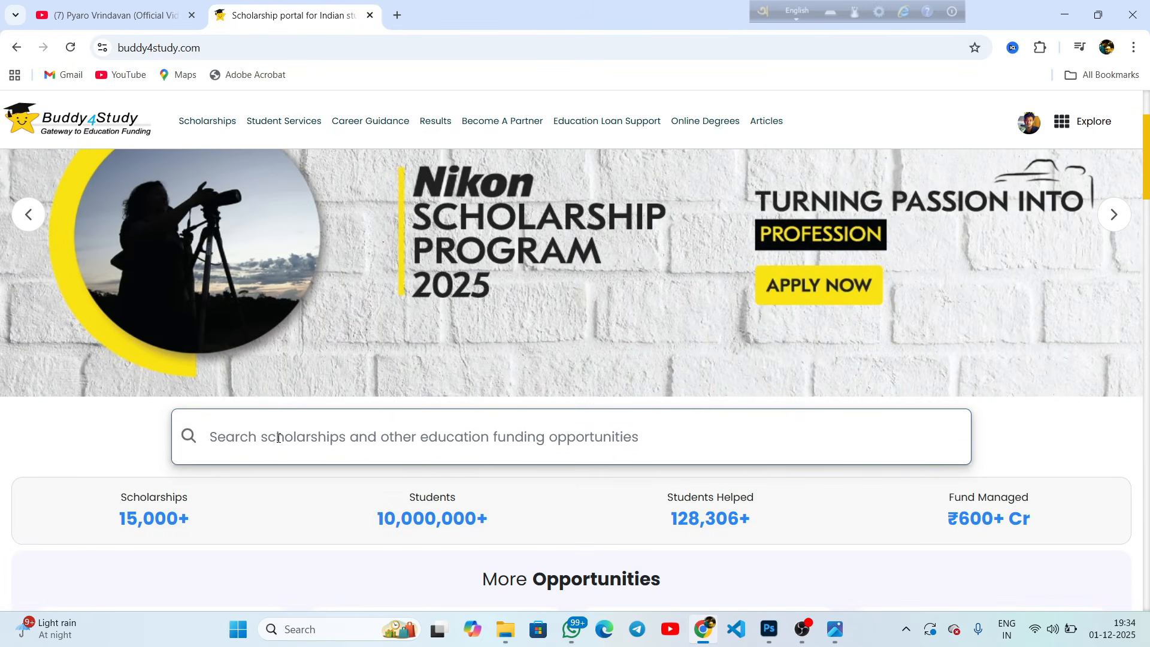
click(279, 438)
text(tata)
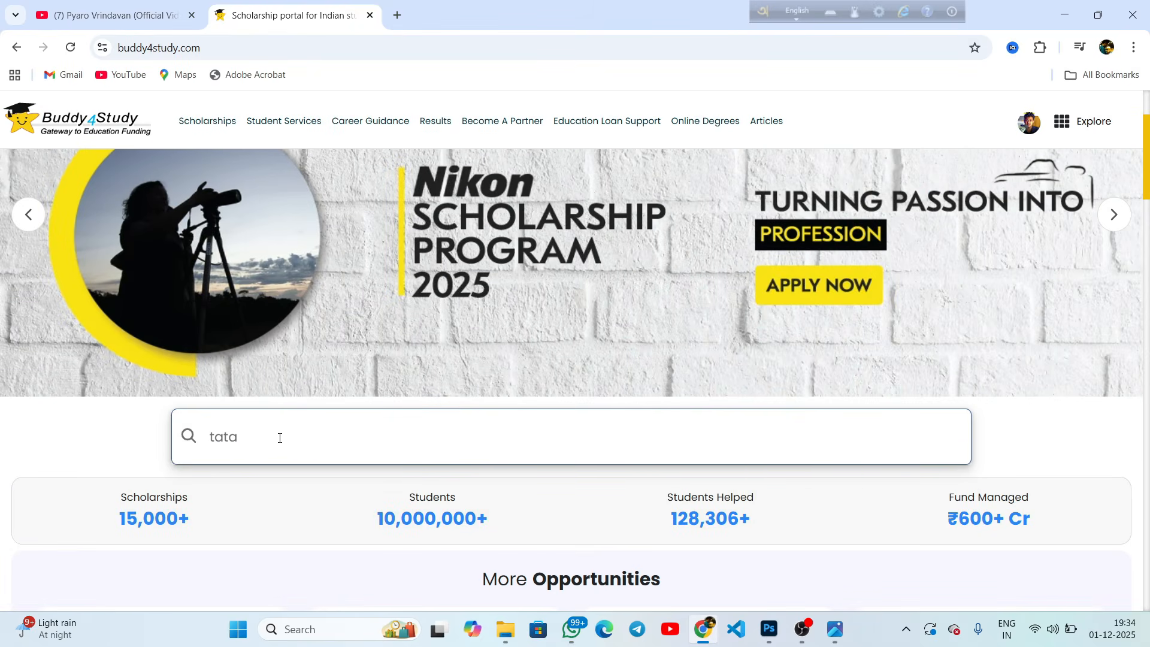
key(Return)
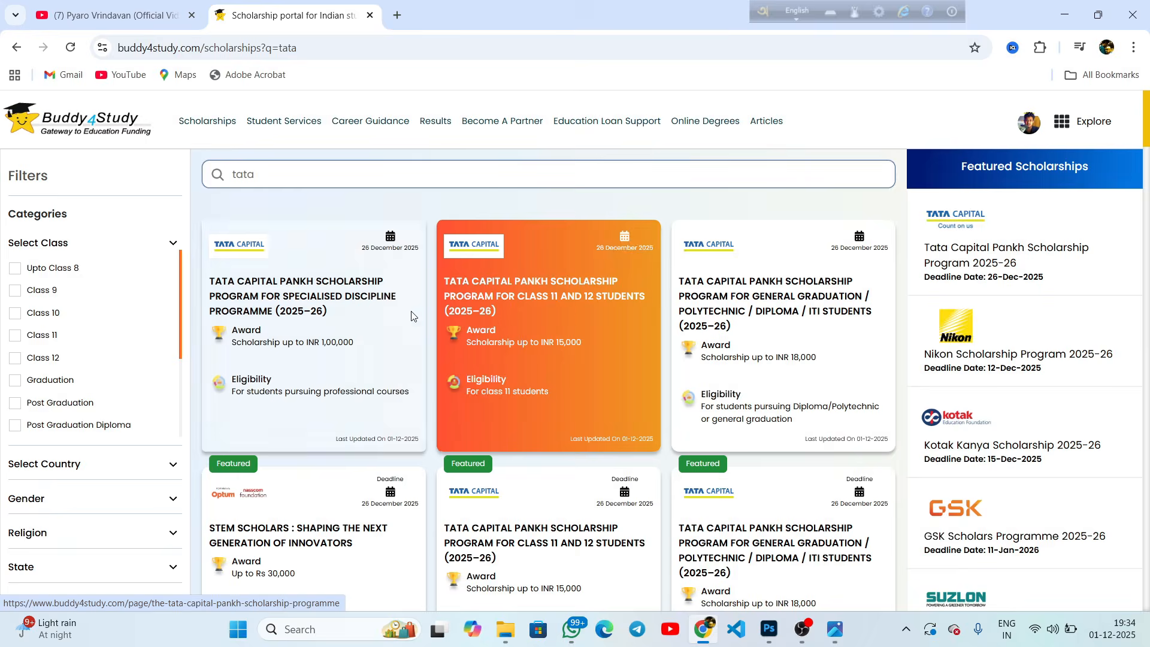
click(279, 306)
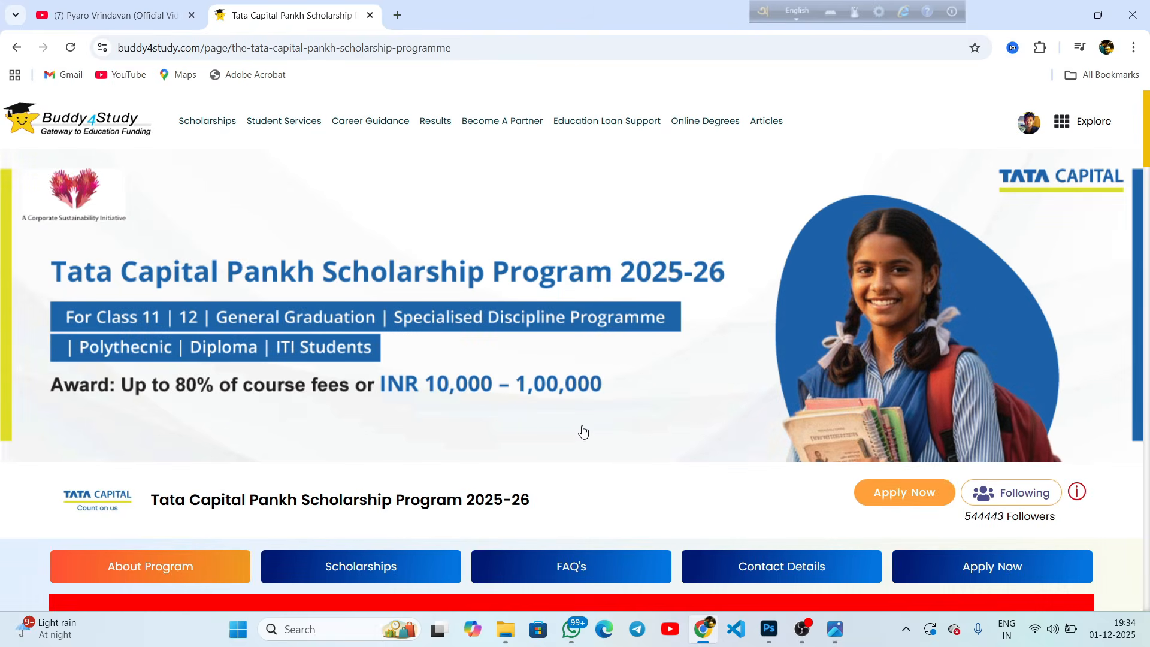
Open the application for the Class 11 and 12 Students scholarship and review its eligibility instructions.
scroll(583, 431, down, 10)
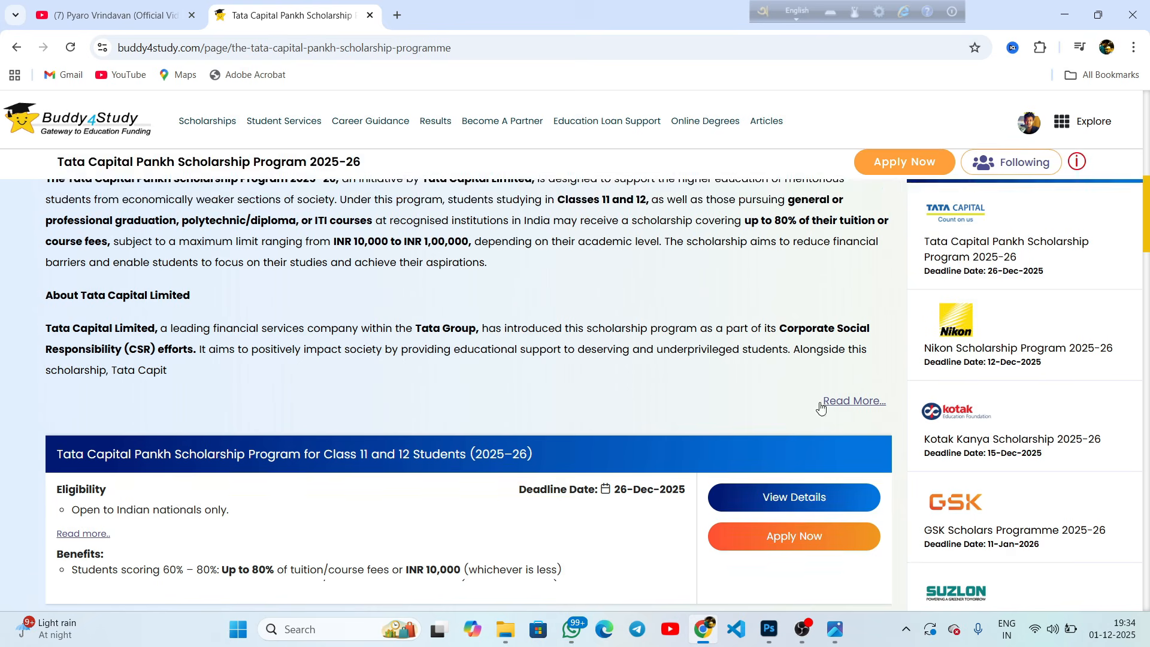
scroll(820, 407, down, 2)
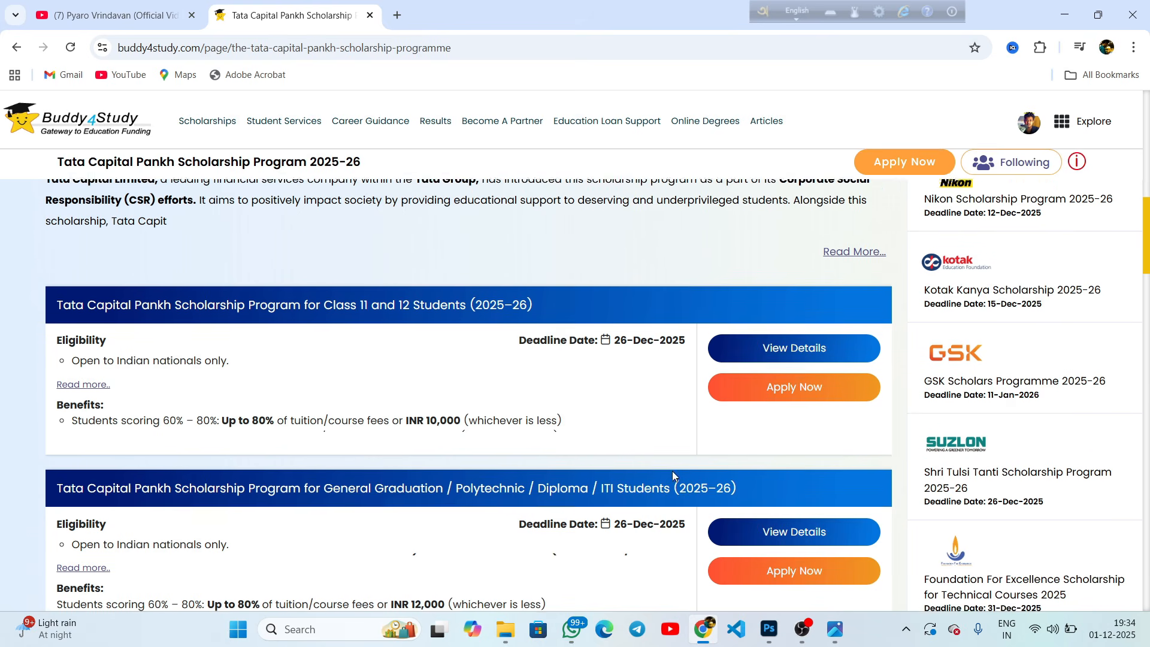
click(787, 393)
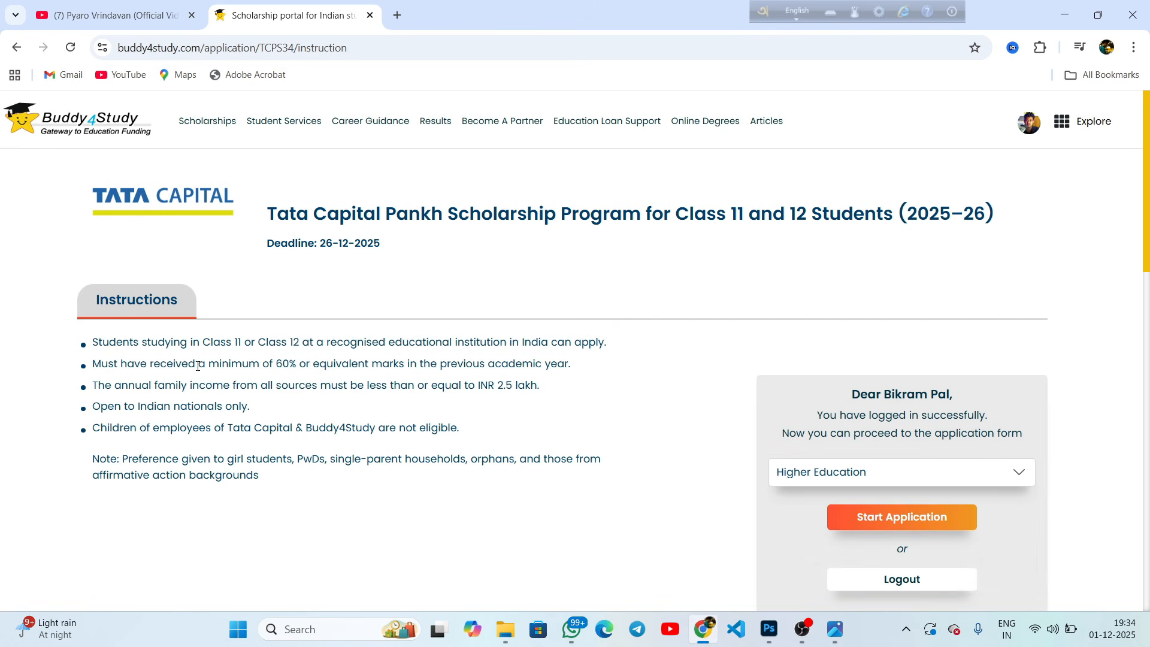
drag(478, 432, 87, 356)
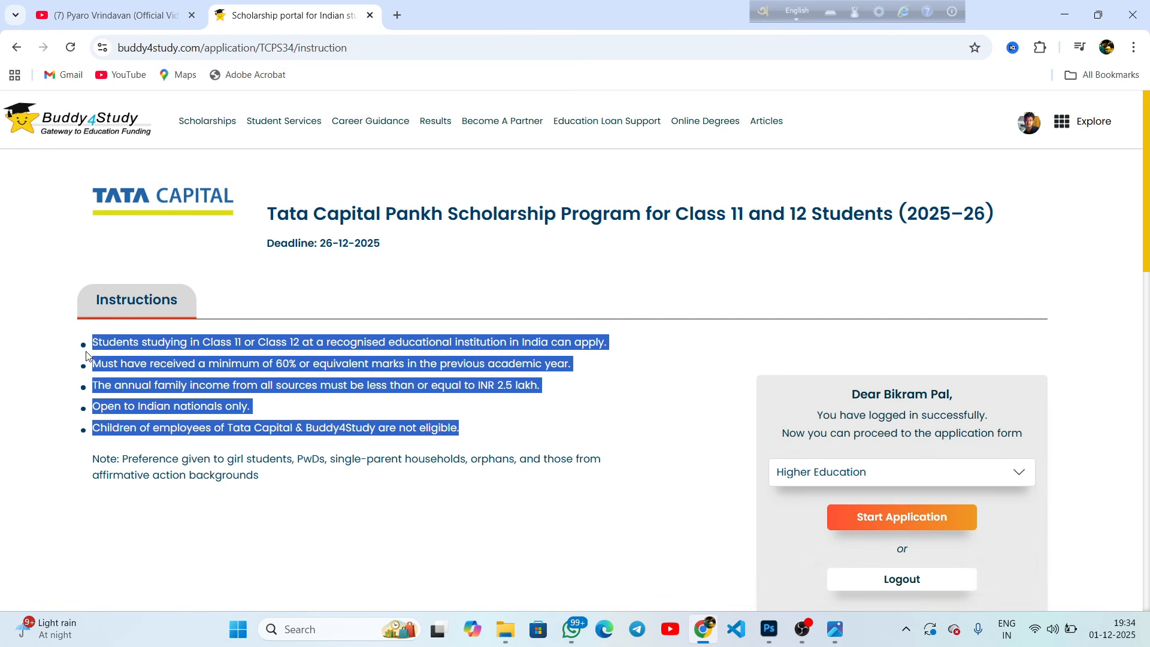
click(247, 361)
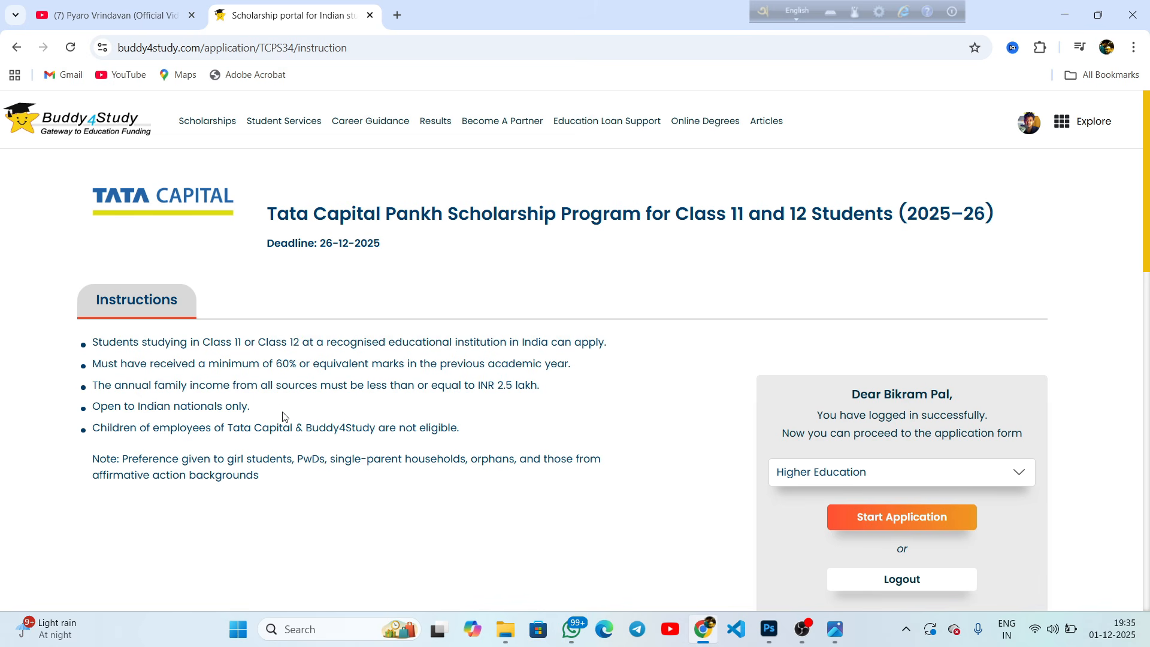
Choose Higher Education as the option for the scholarship application form.
scroll(718, 445, down, 3)
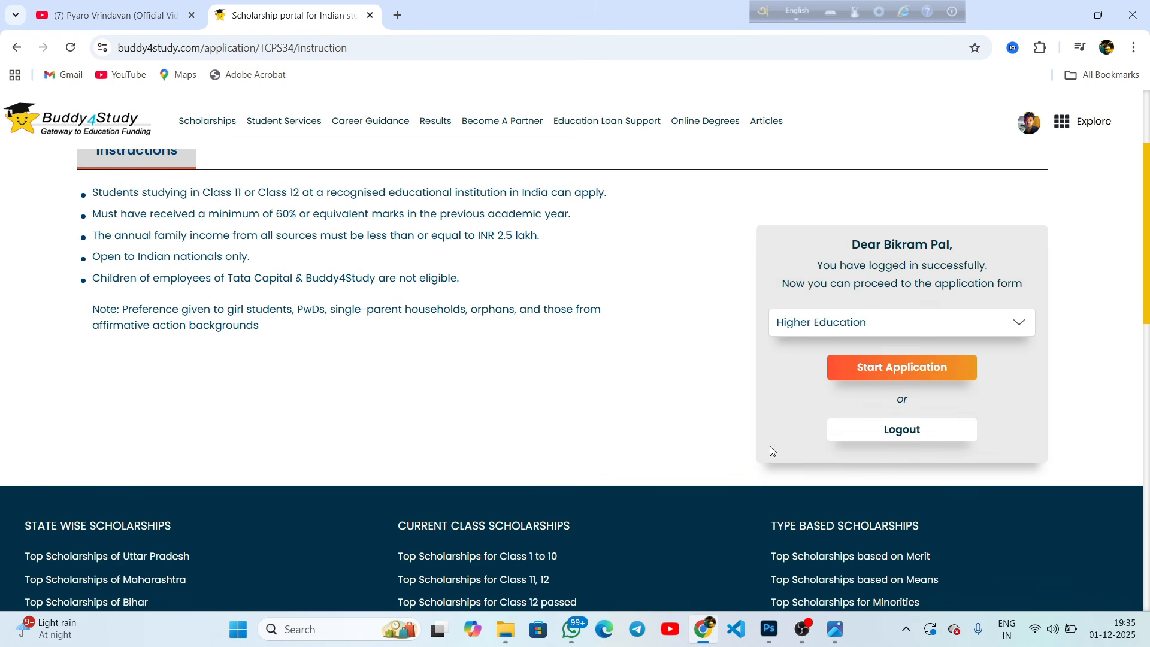
click(862, 329)
click(803, 346)
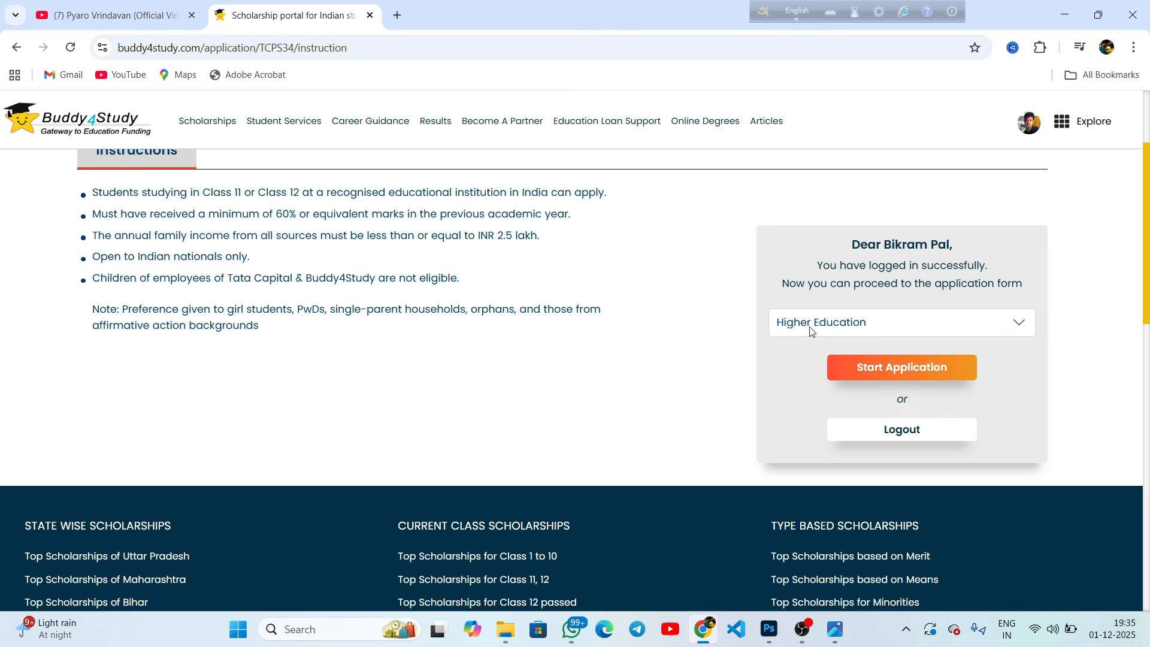
Start the scholarship application and answer Yes to studying in Class 11 or 12 at a recognised Indian institution.
click(881, 368)
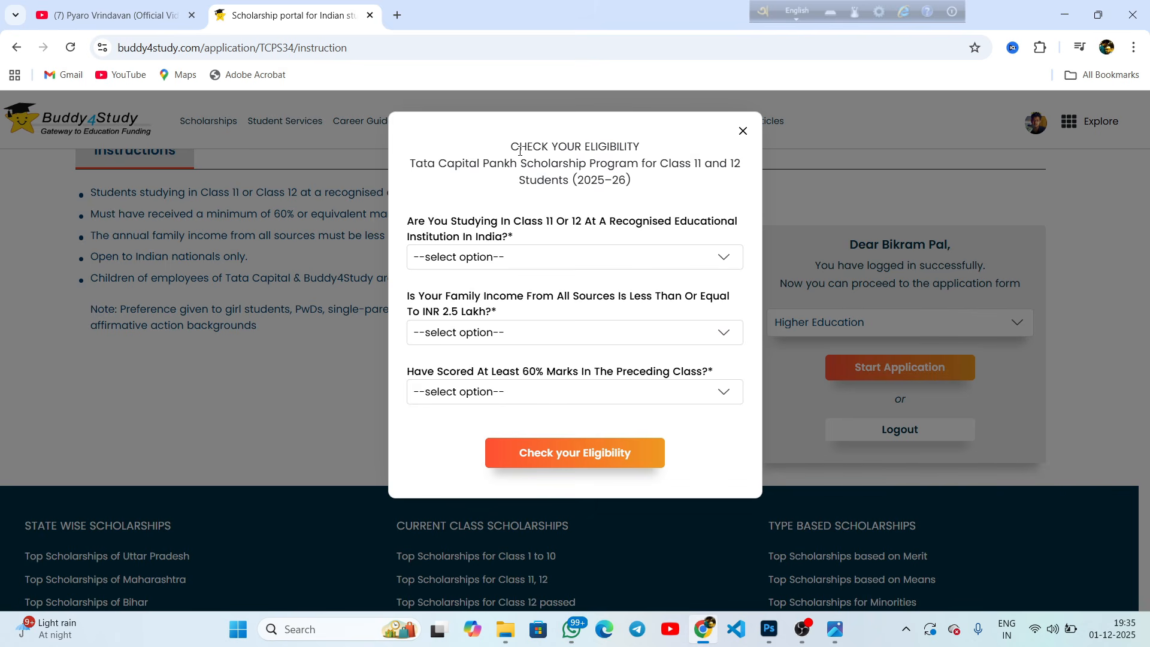
drag(519, 151, 650, 153)
click(422, 291)
click(474, 257)
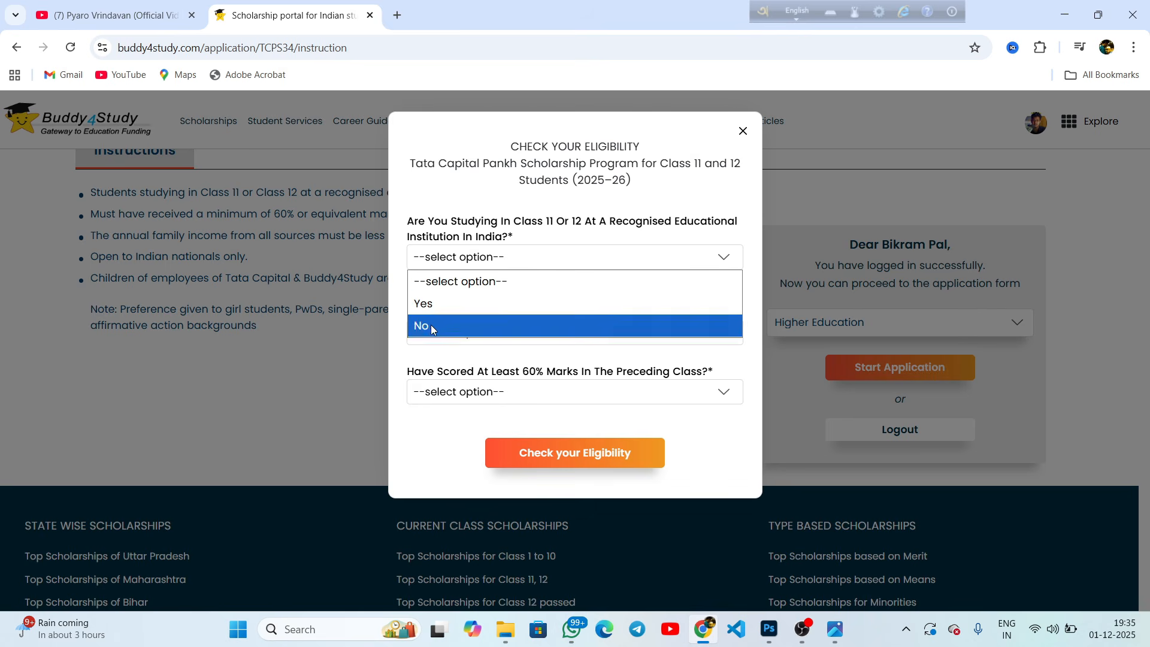
click(433, 303)
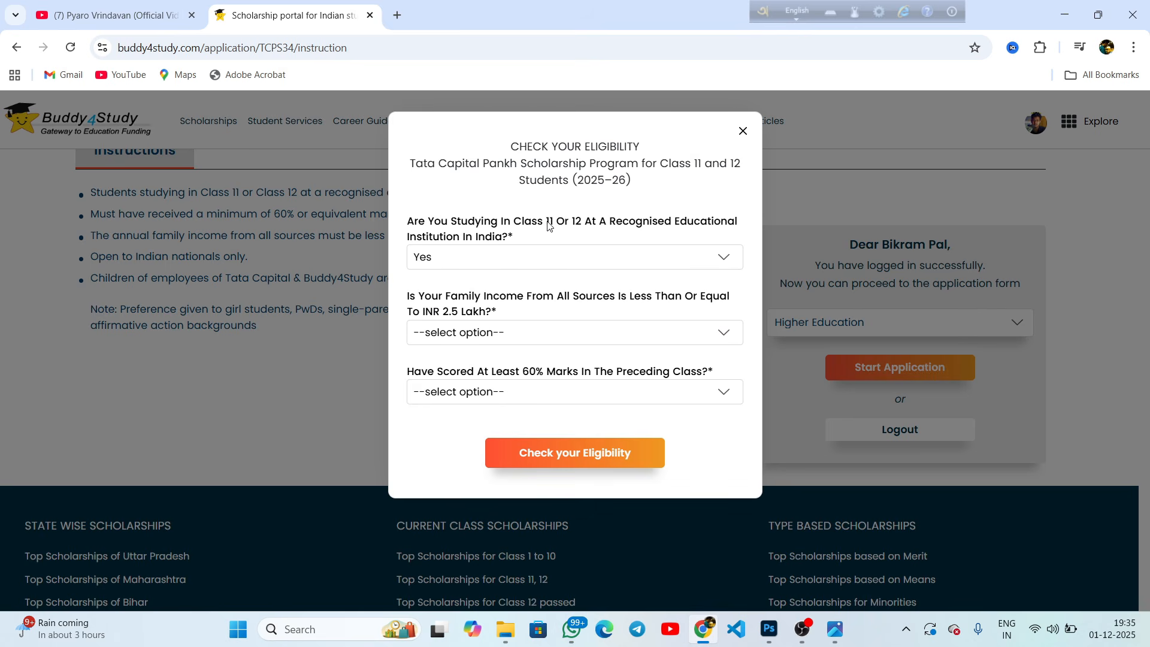
Answer Yes to the eligibility question on family income being at most INR 2.5 lakh.
drag(547, 225, 600, 225)
click(458, 332)
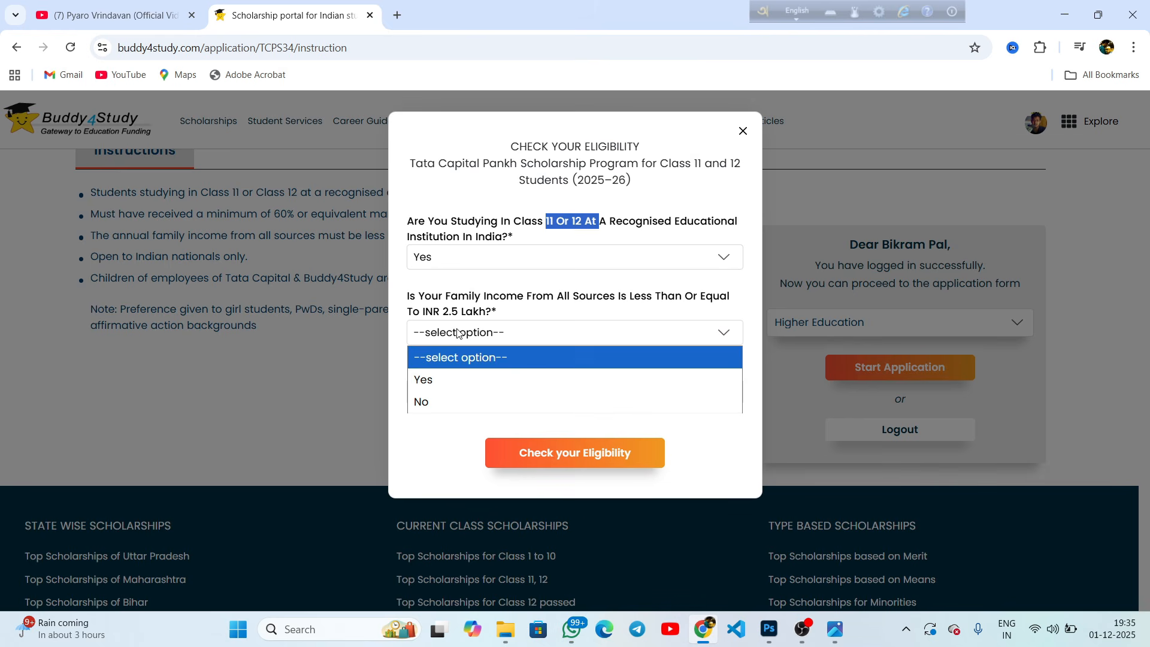
click(419, 305)
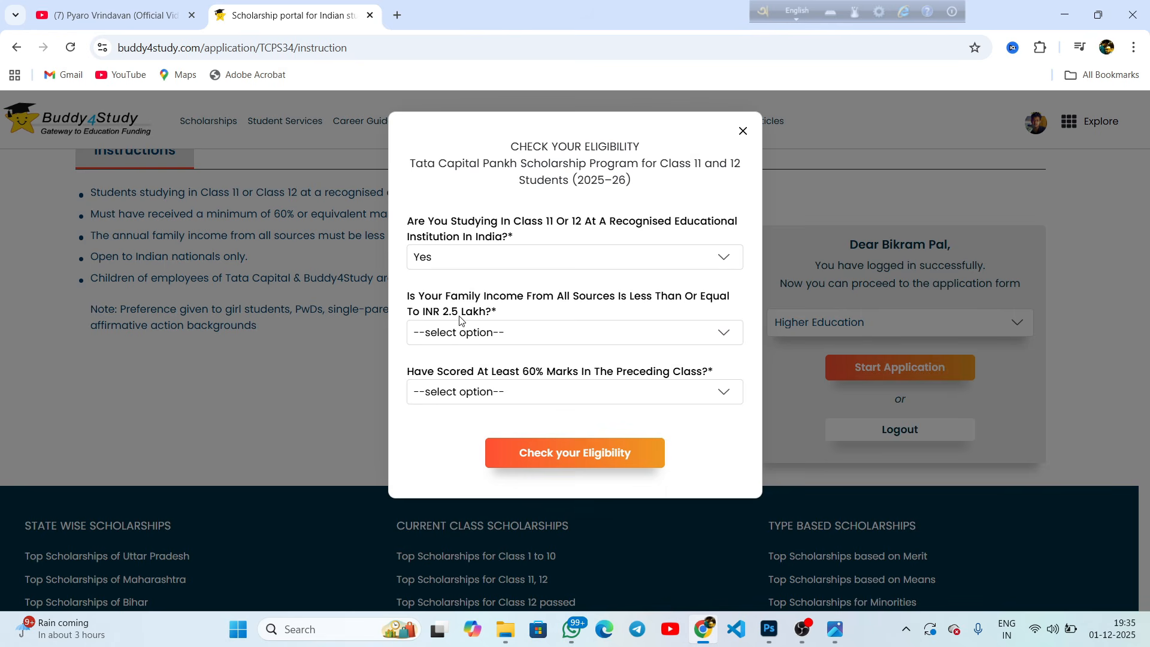
click(496, 332)
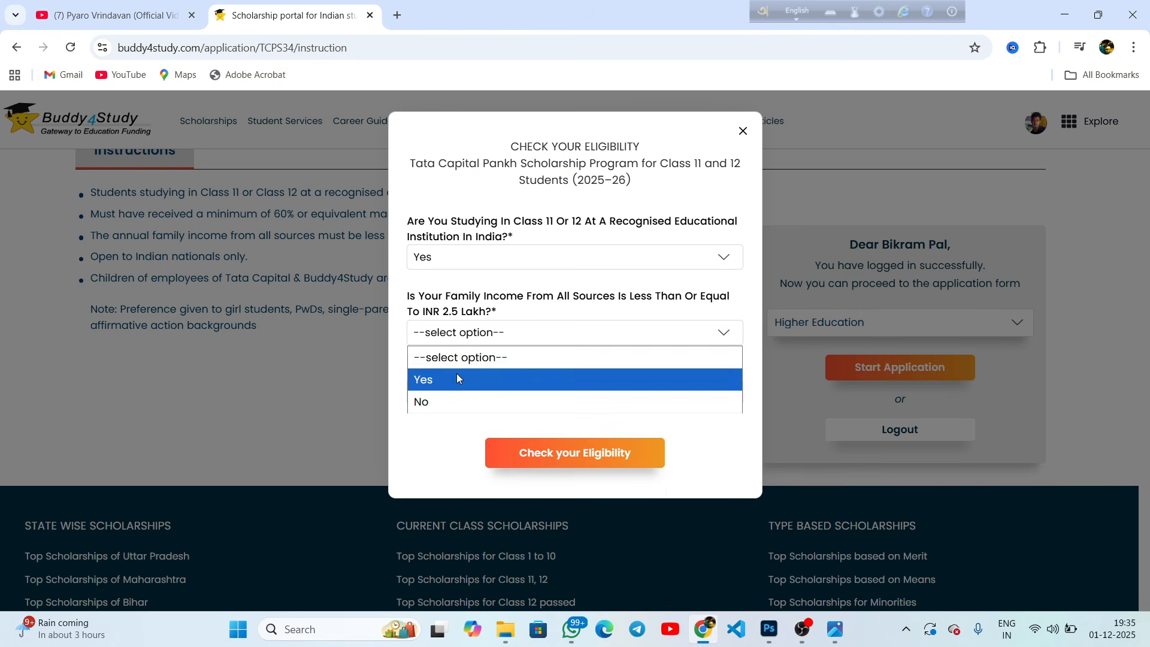
click(456, 375)
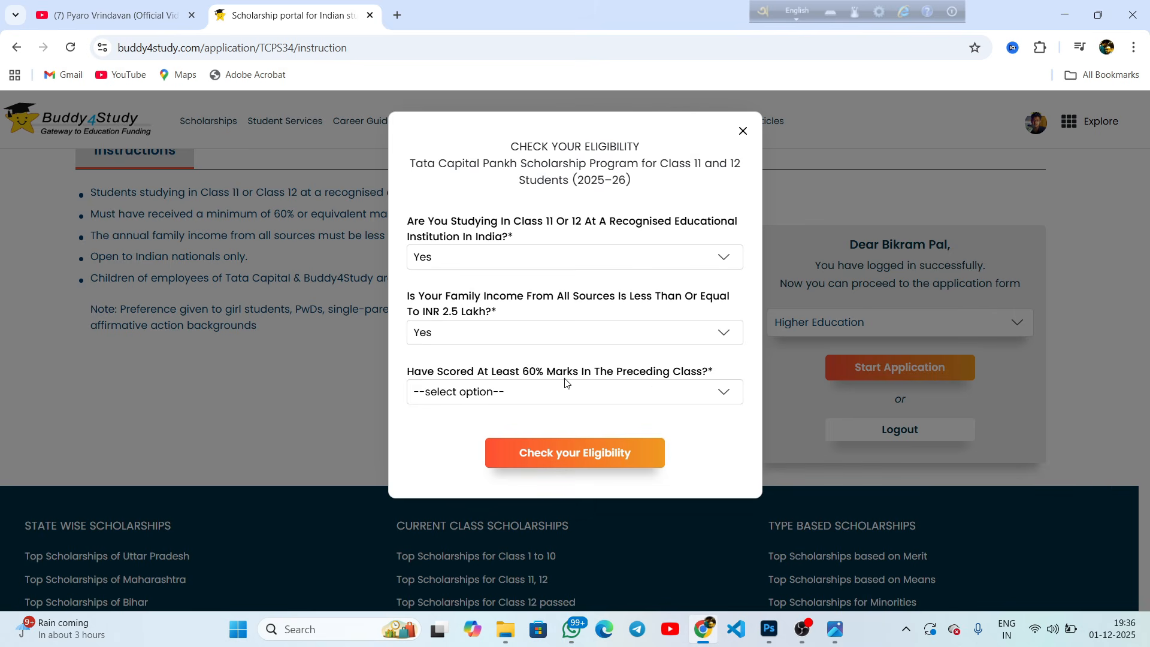
Answer Yes to scoring at least 60% in the preceding class, then run the eligibility check and proceed to the application form.
click(479, 397)
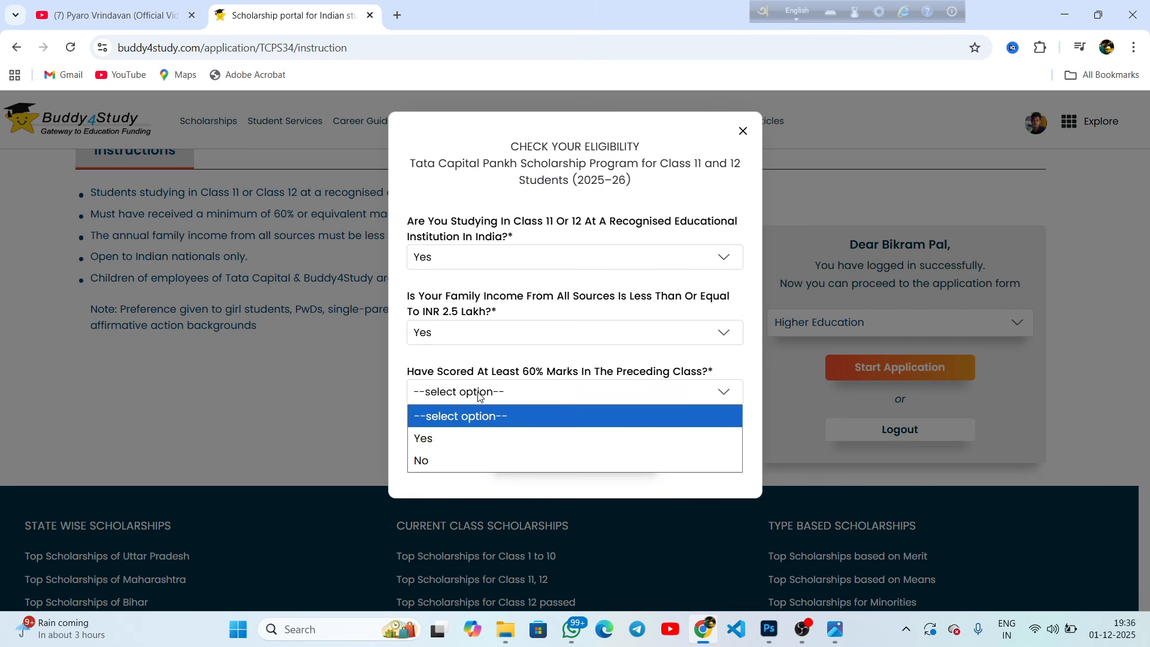
click(431, 438)
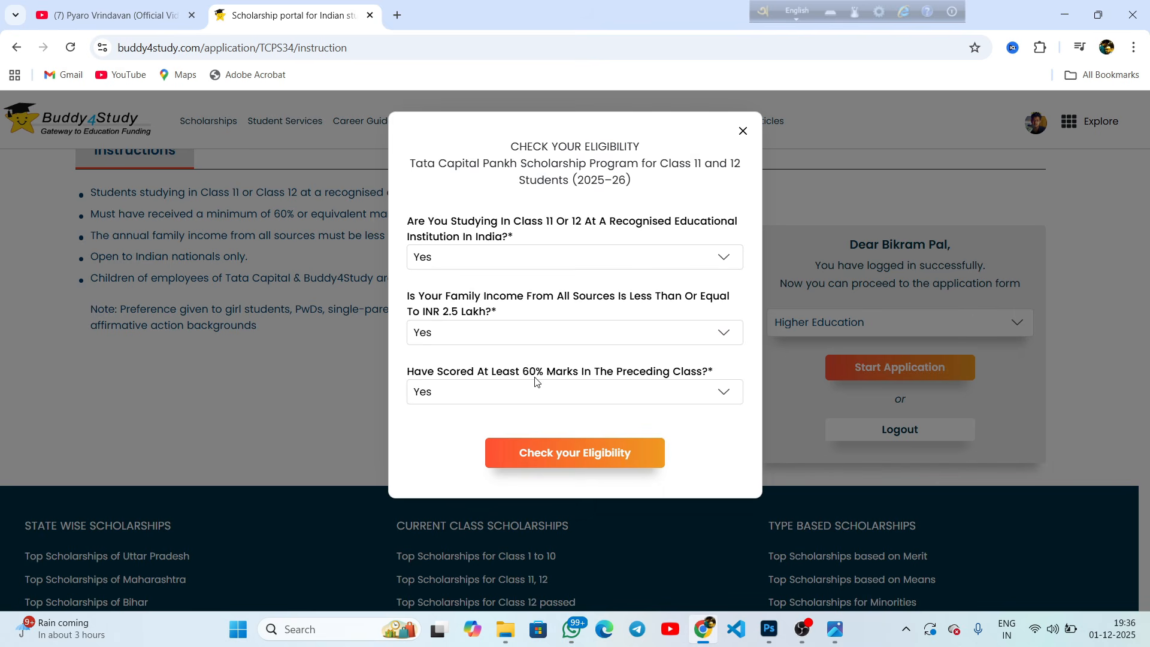
click(574, 453)
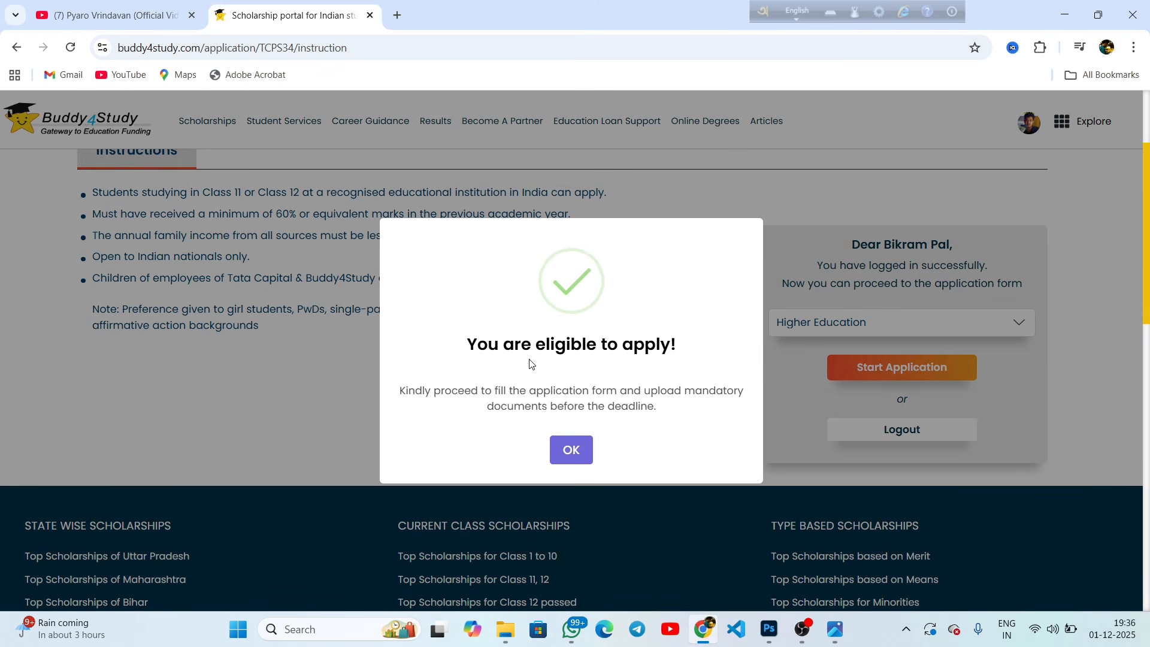
click(570, 450)
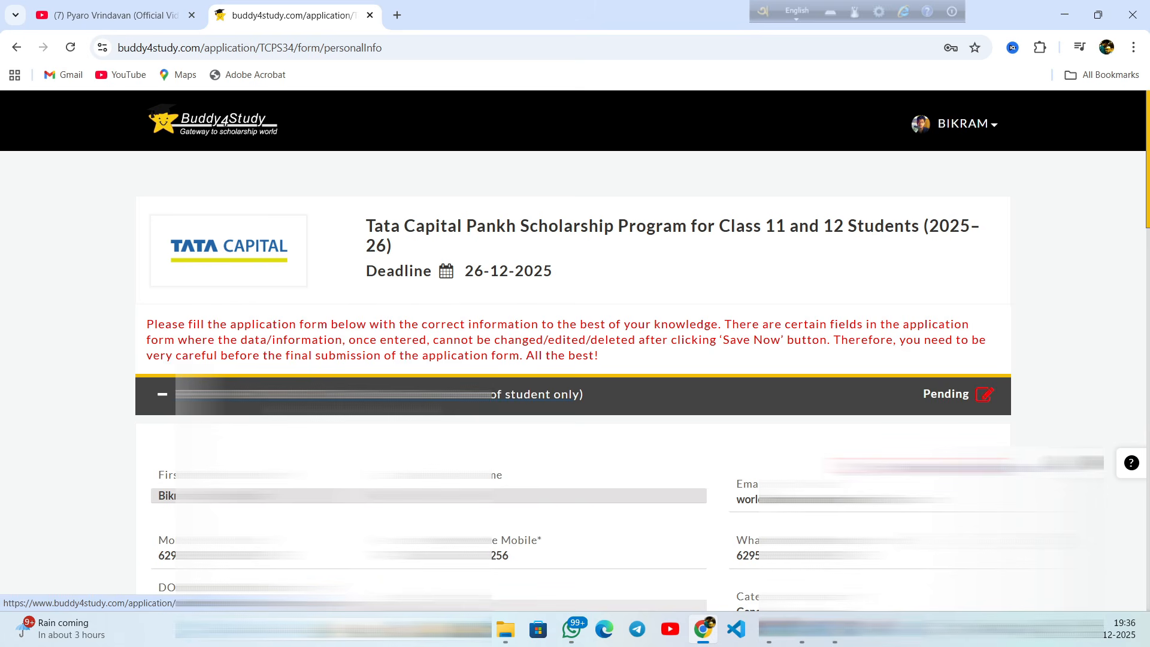
In the student's personal details, set the category to General and the differently-abled answer to No.
scroll(275, 296, down, 5)
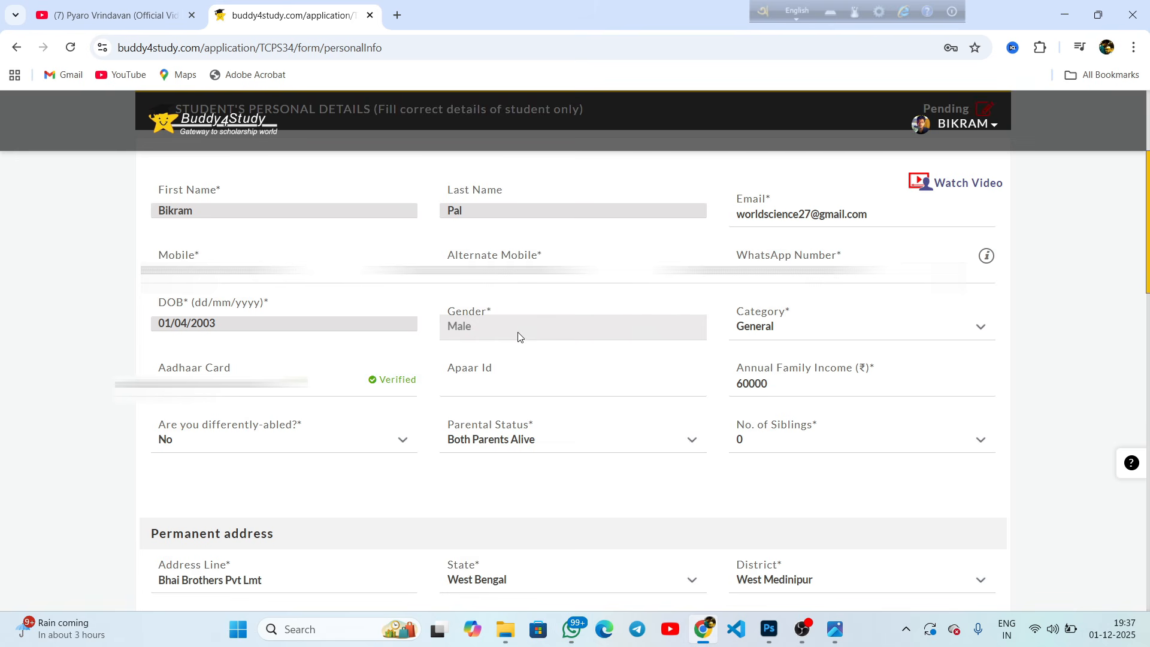
click(775, 331)
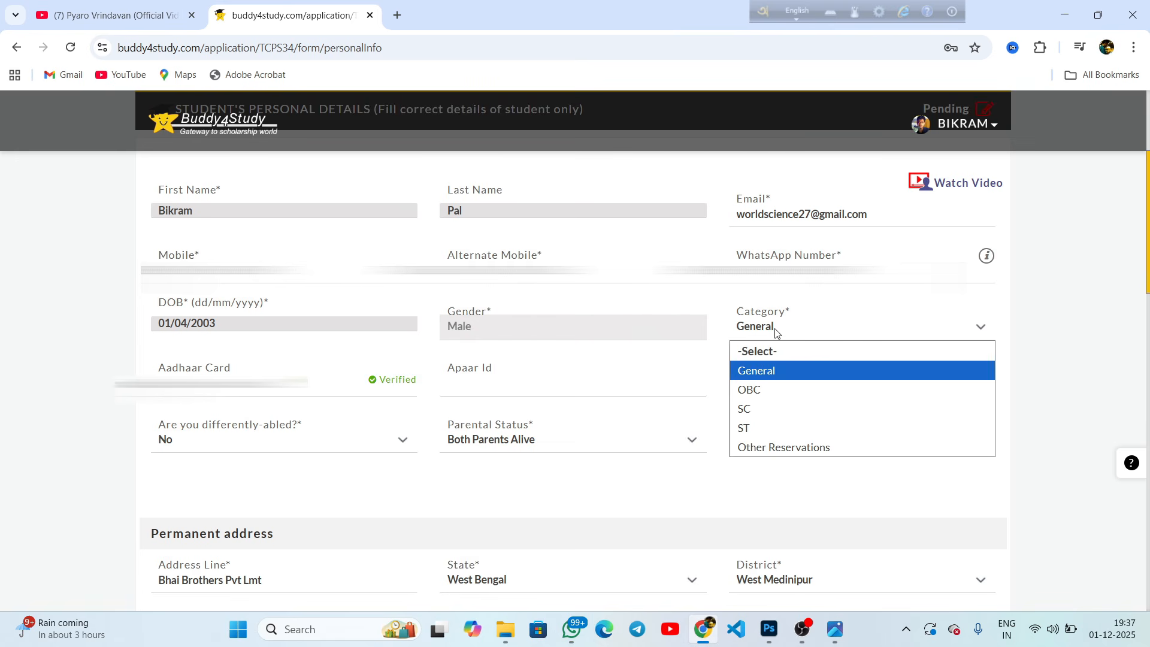
click(773, 372)
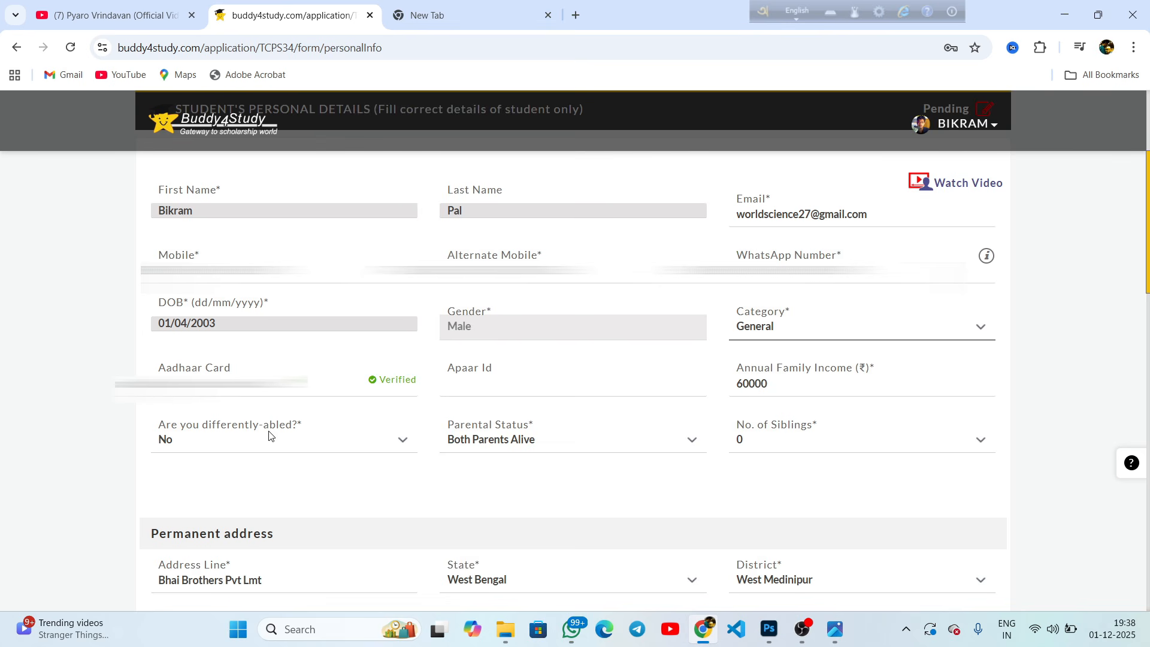
click(404, 441)
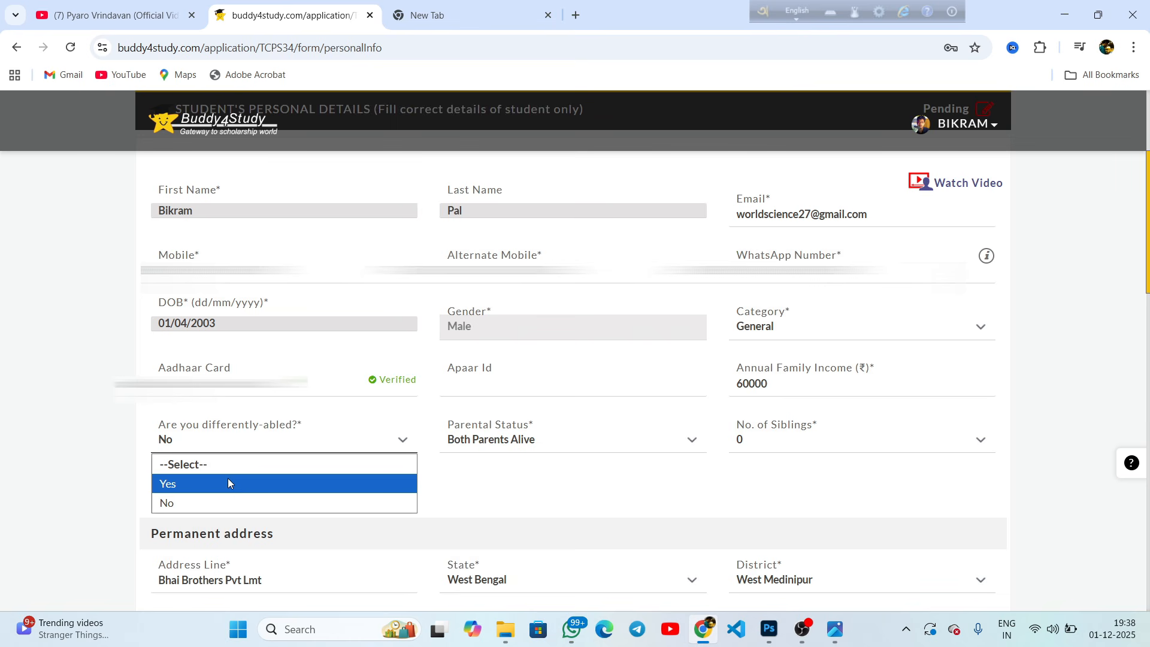
click(191, 506)
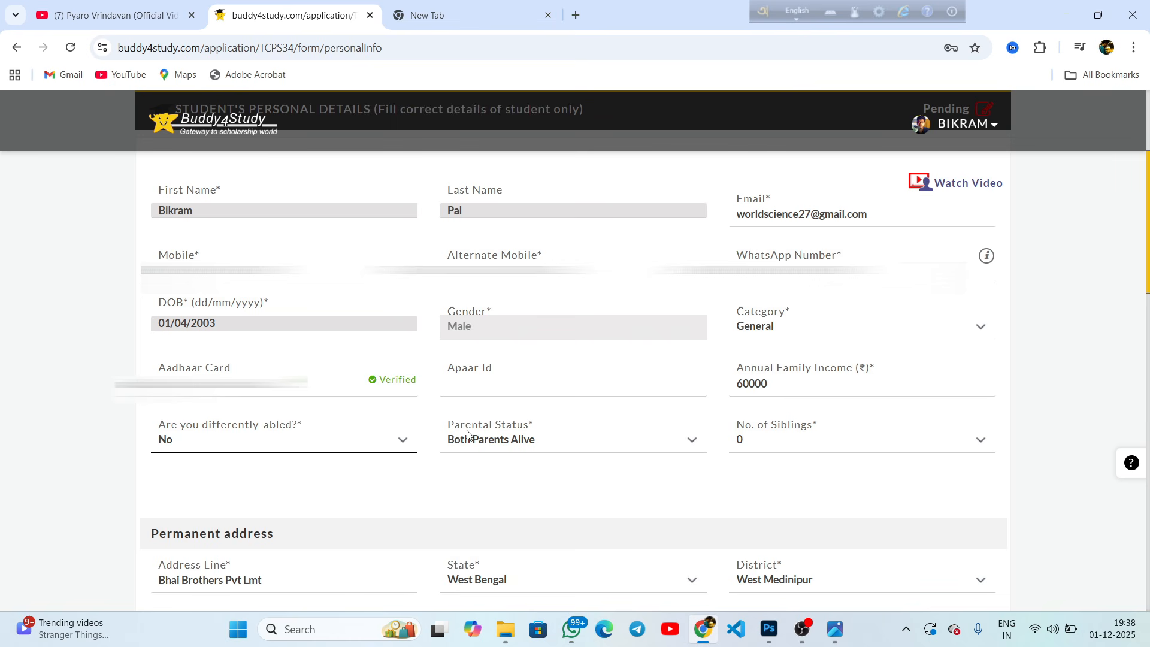
Set the parental status to Both Parents Alive and the number of siblings to 0.
click(534, 445)
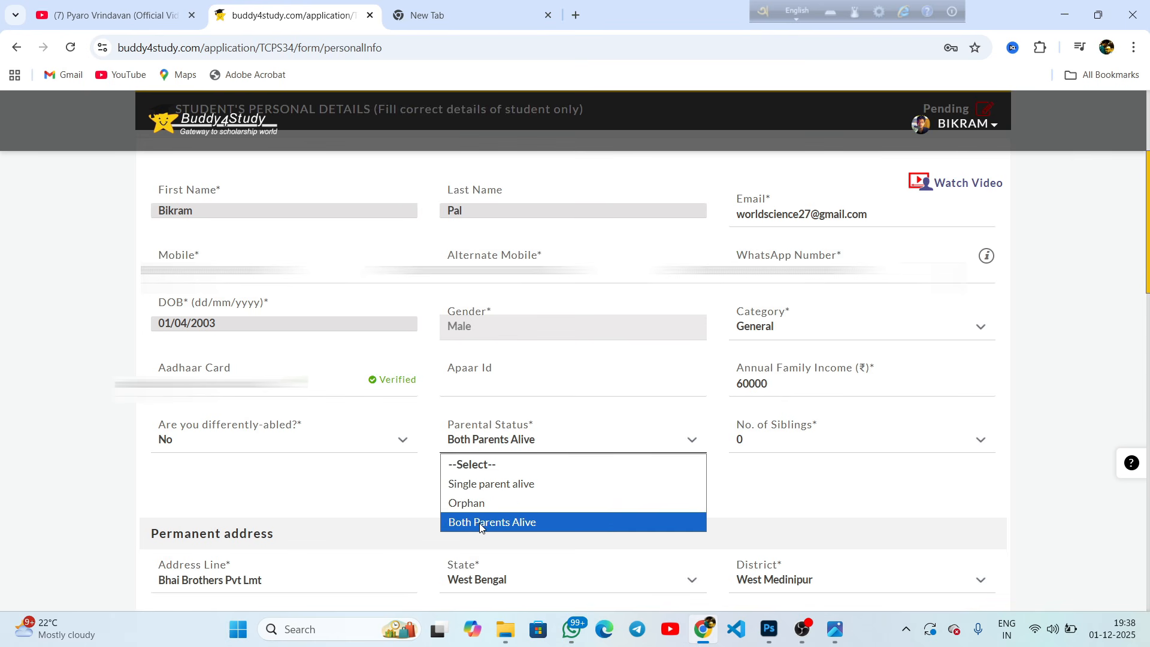
click(515, 525)
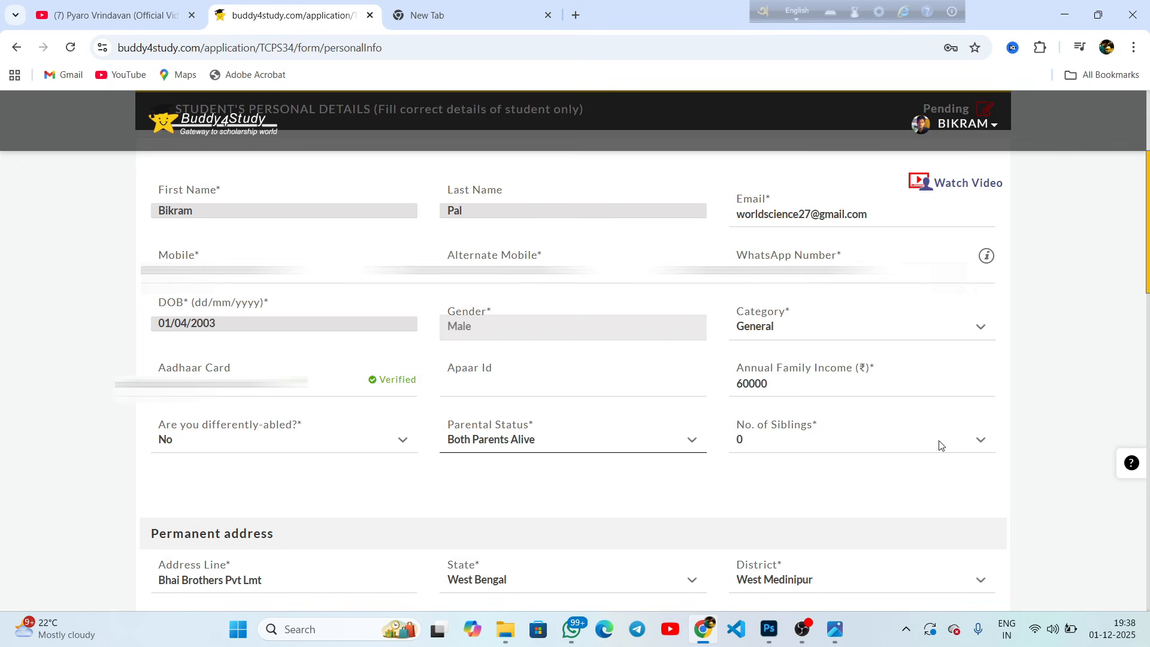
click(979, 446)
click(766, 250)
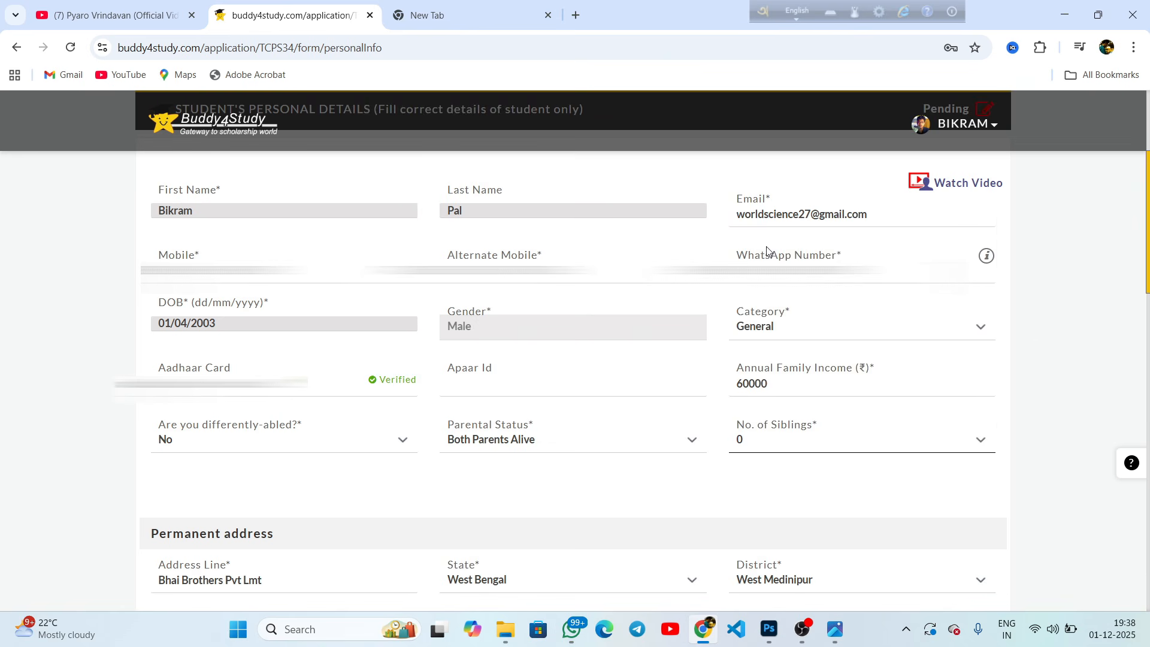
Fill in the permanent address line and state from the browser's saved address suggestion.
scroll(229, 341, down, 5)
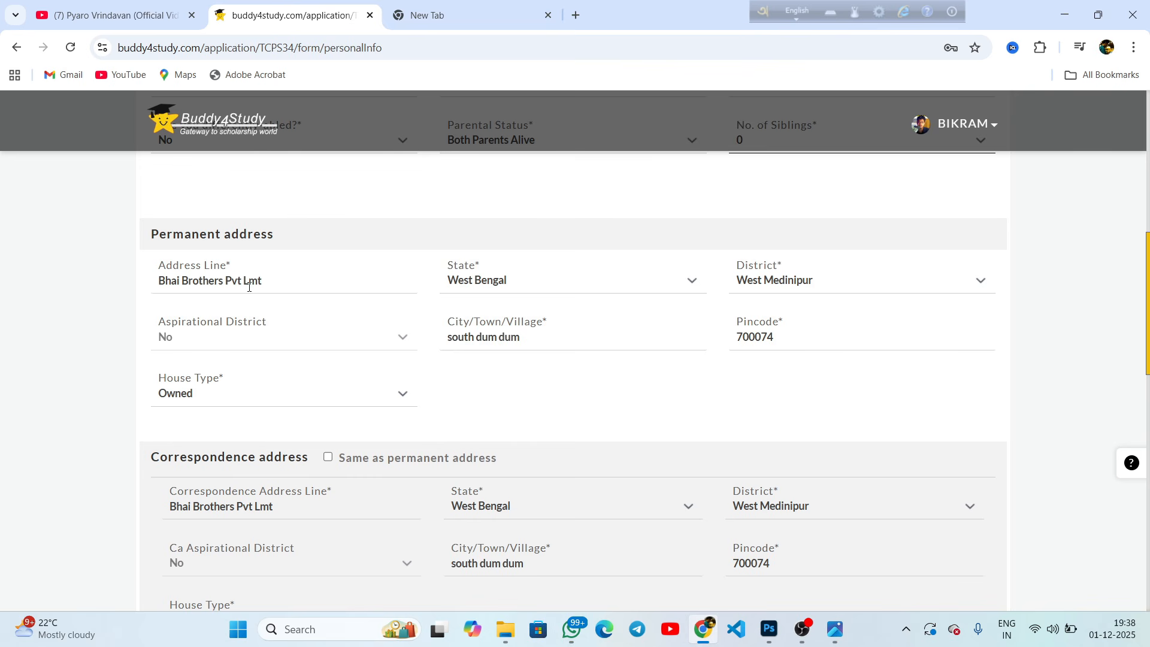
drag(274, 282, 154, 285)
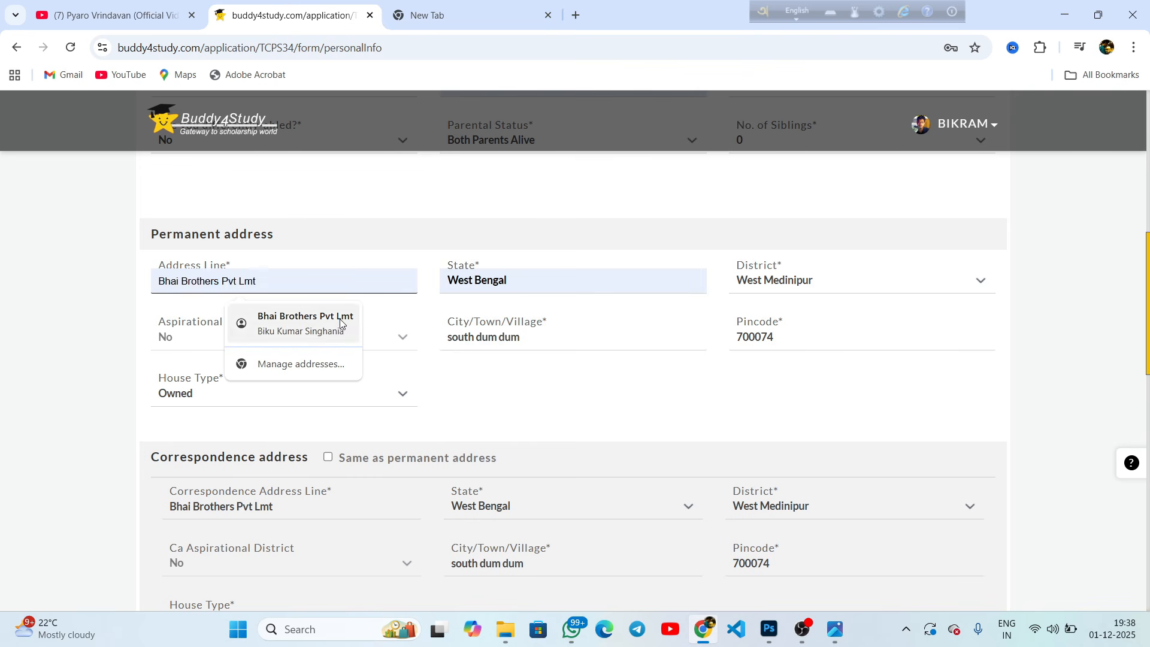
click(316, 324)
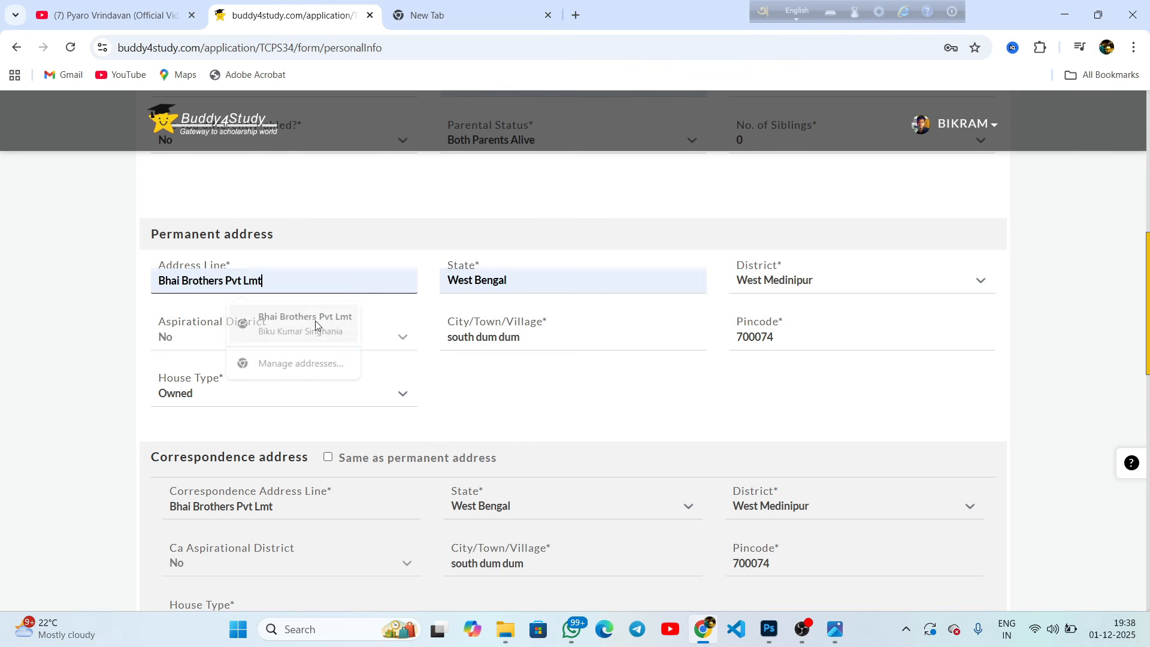
click(292, 258)
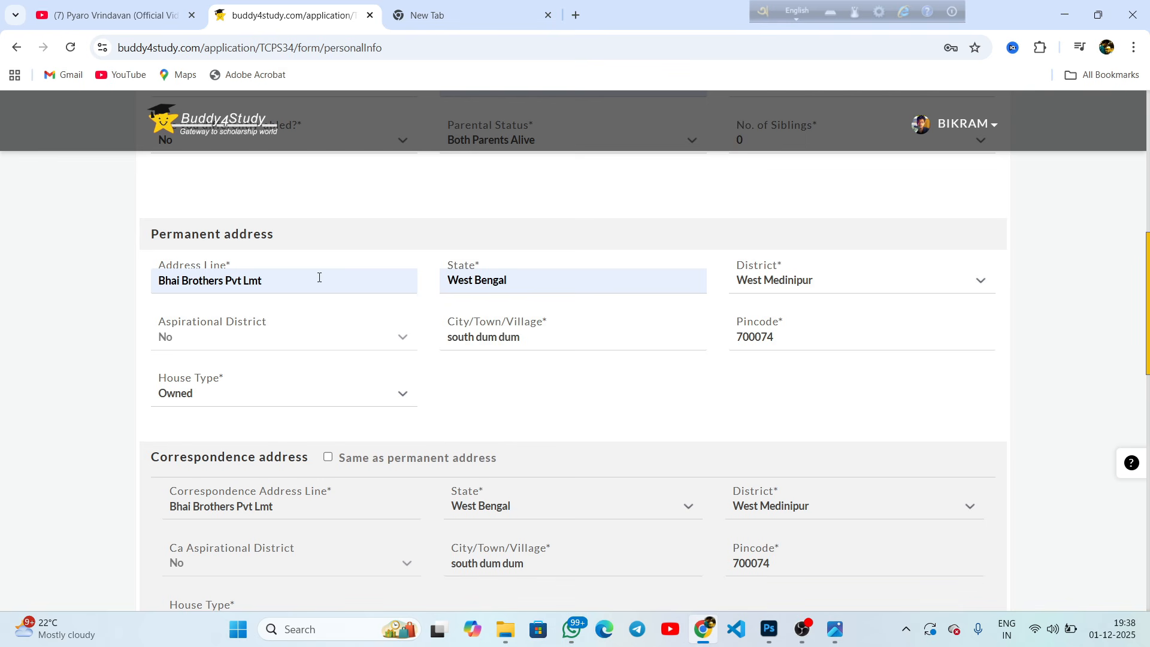
Check the permanent address's district, city and pincode fields, and set its house type to Owned.
click(770, 281)
scroll(816, 416, up, 1)
click(814, 292)
click(537, 336)
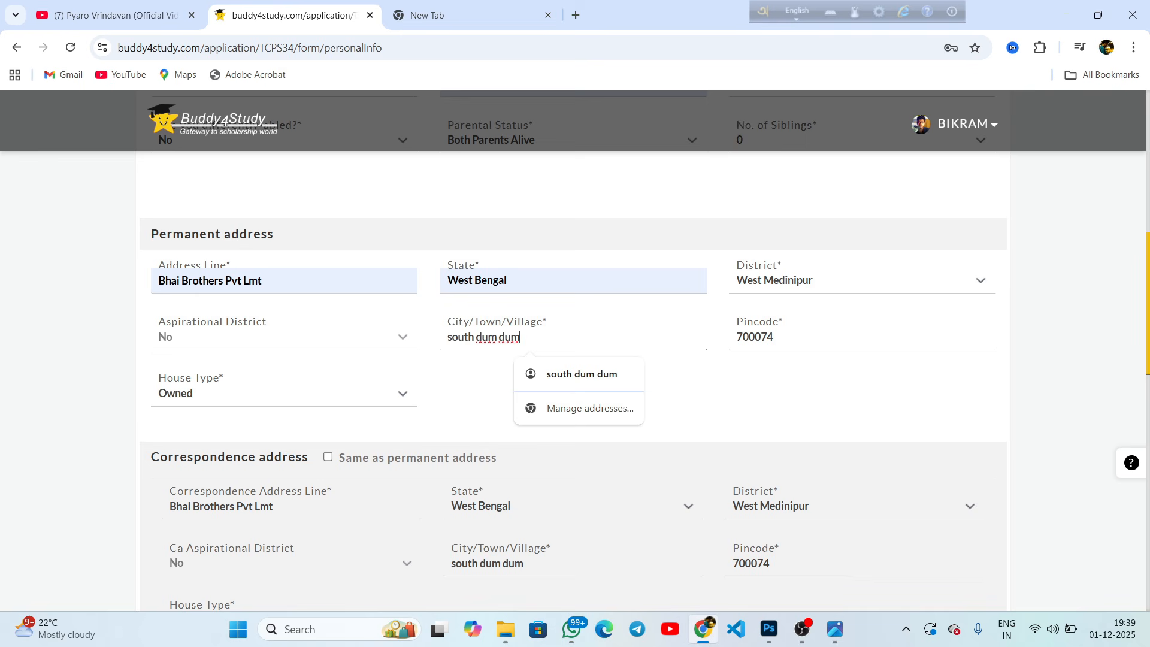
click(793, 337)
click(756, 398)
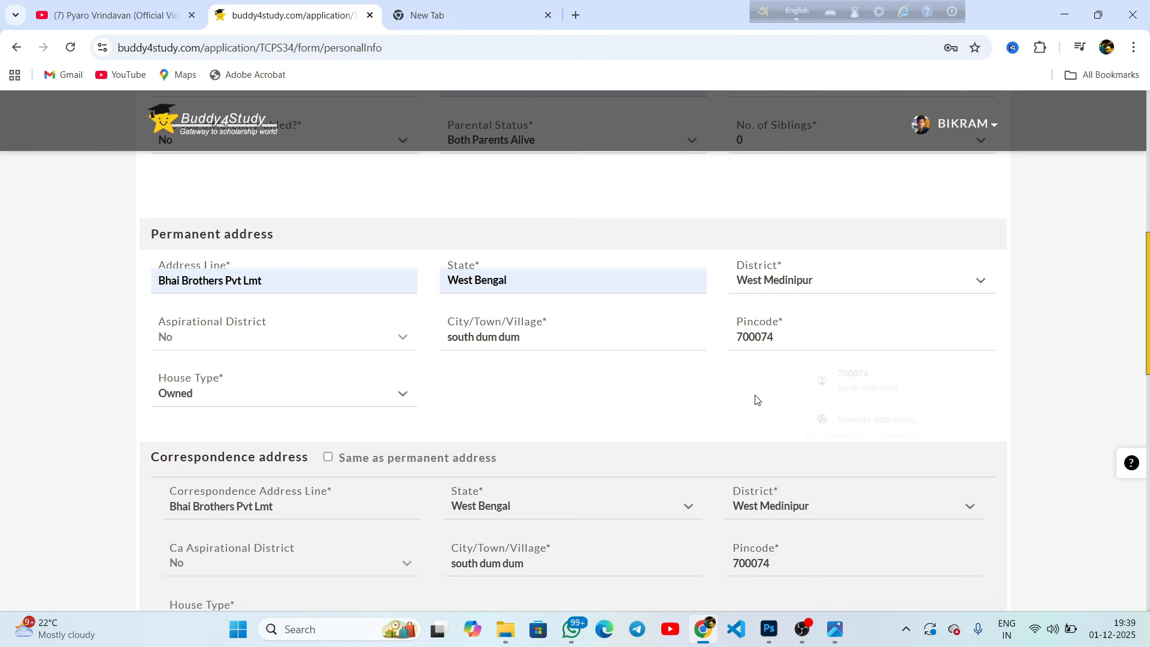
click(227, 400)
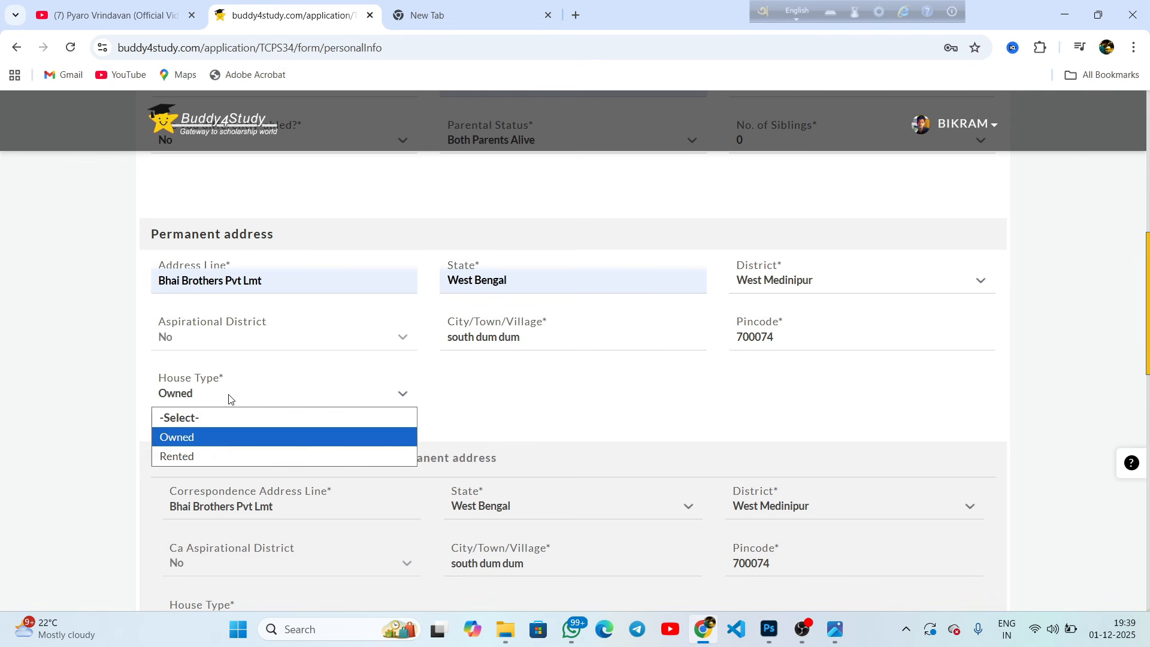
click(204, 444)
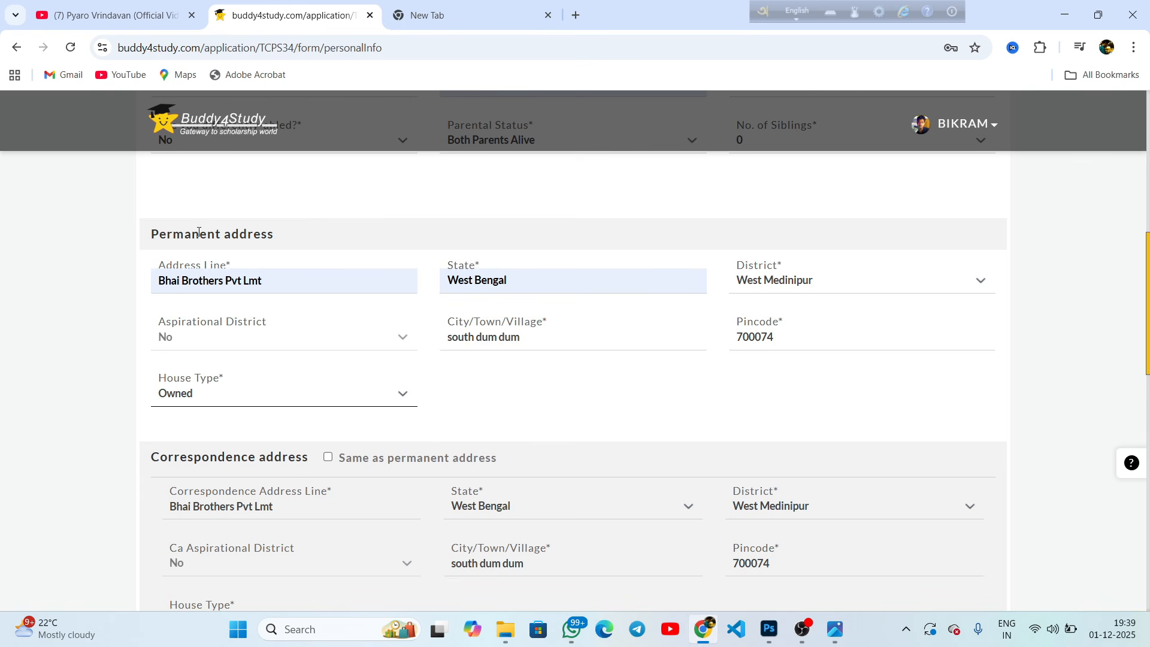
Mark the correspondence address as the same as the permanent address, then save the personal details and continue.
drag(159, 233, 253, 235)
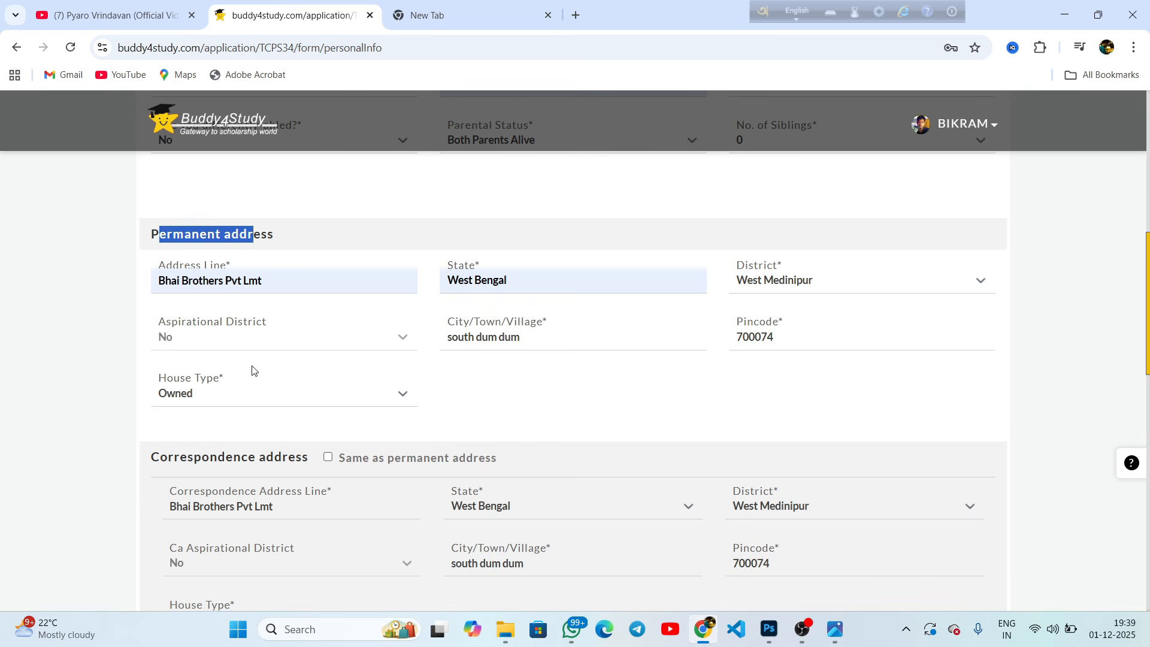
scroll(252, 370, down, 2)
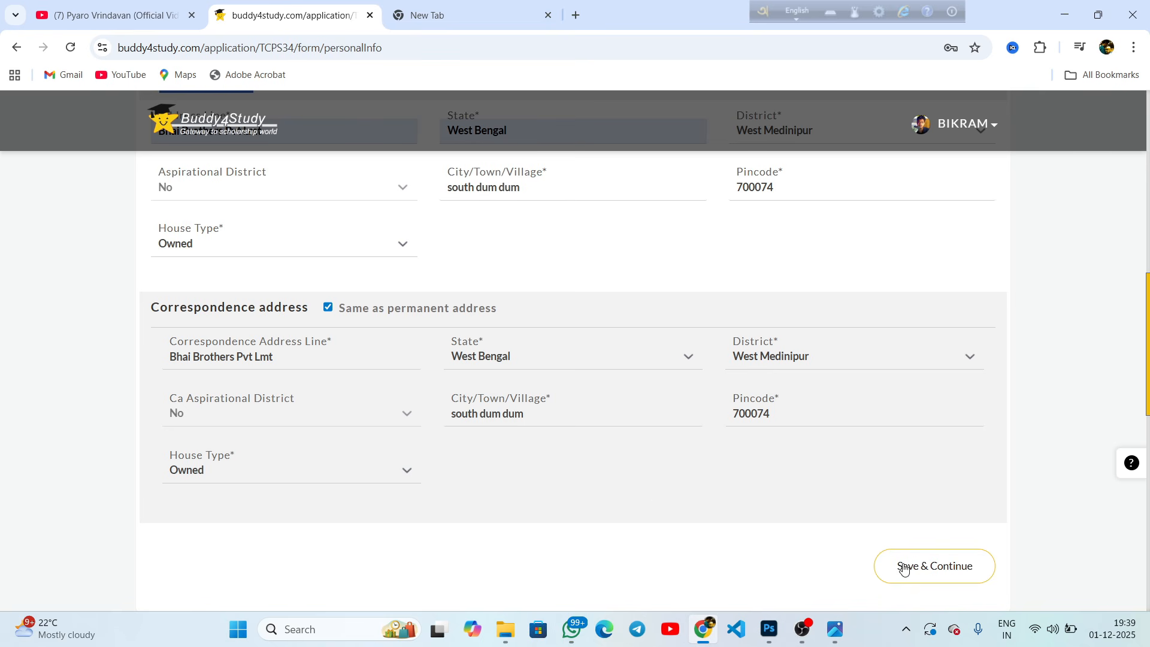
click(944, 565)
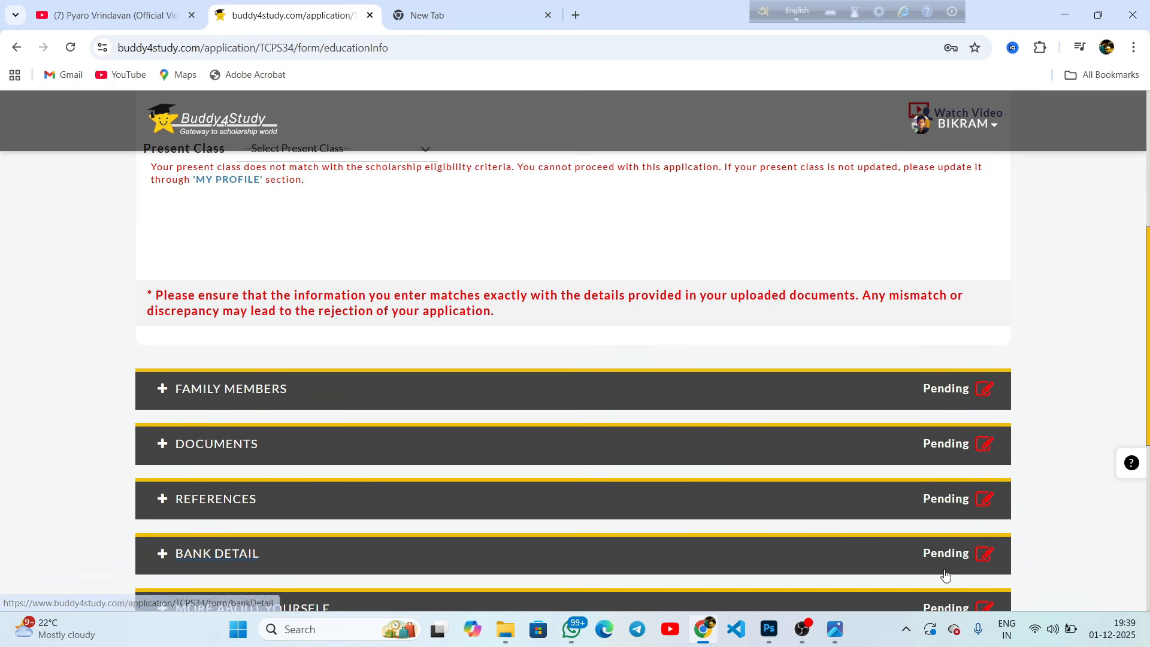
Examine the Education Details section and the class options offered for Present Class.
scroll(480, 414, up, 1)
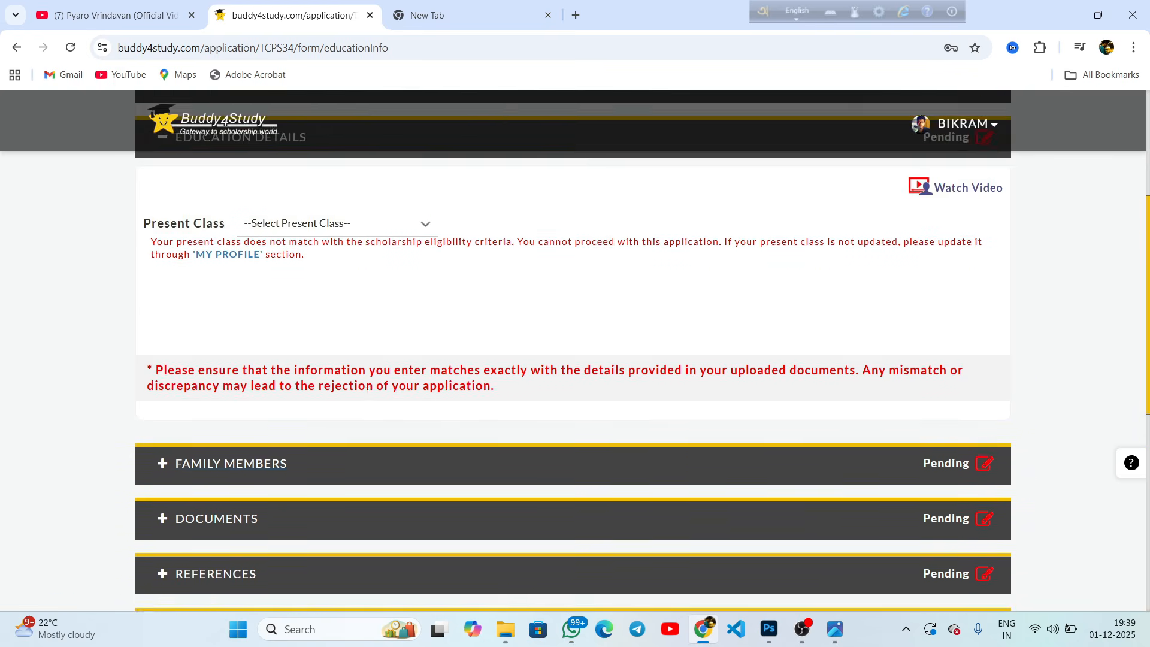
scroll(419, 402, up, 5)
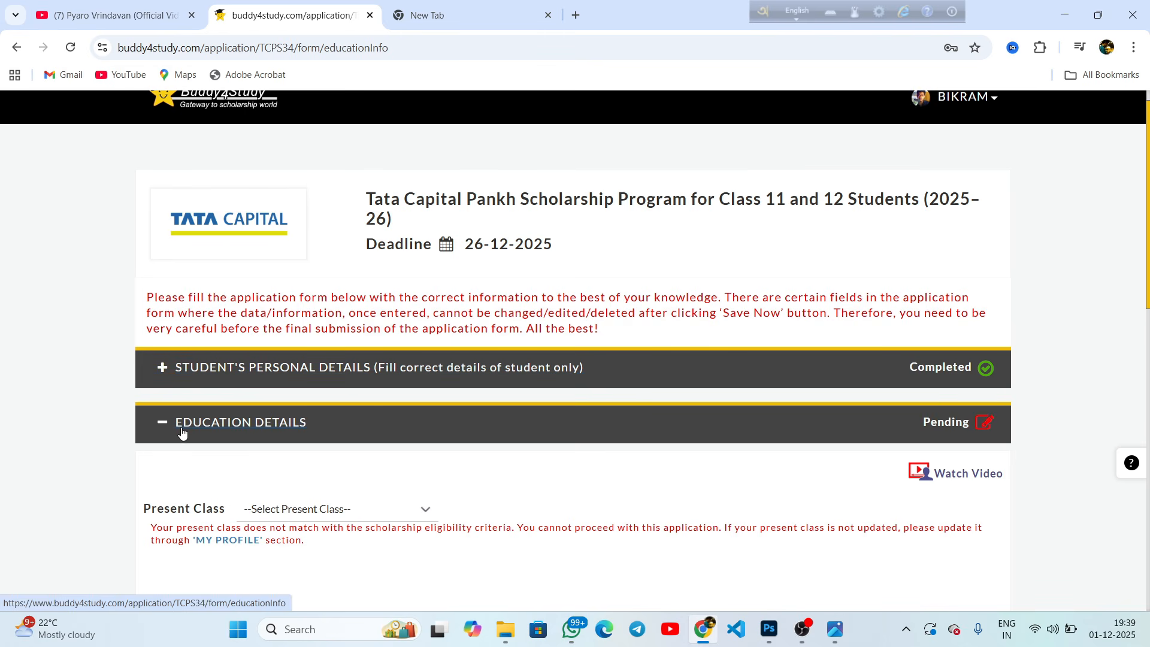
scroll(204, 432, down, 2)
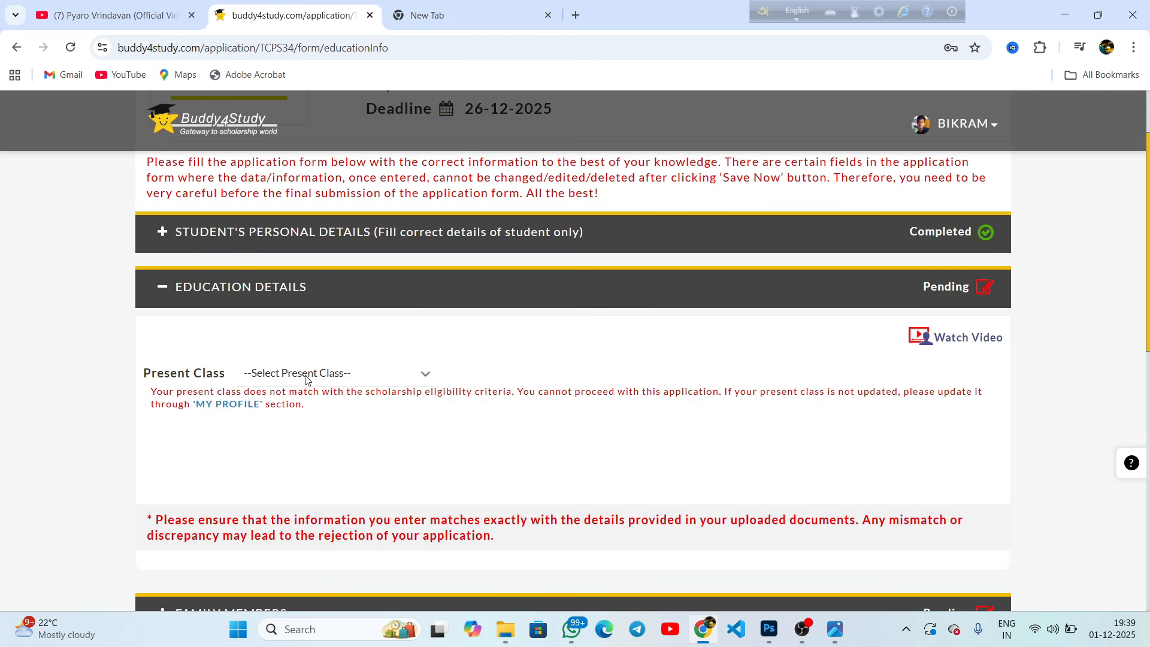
click(343, 377)
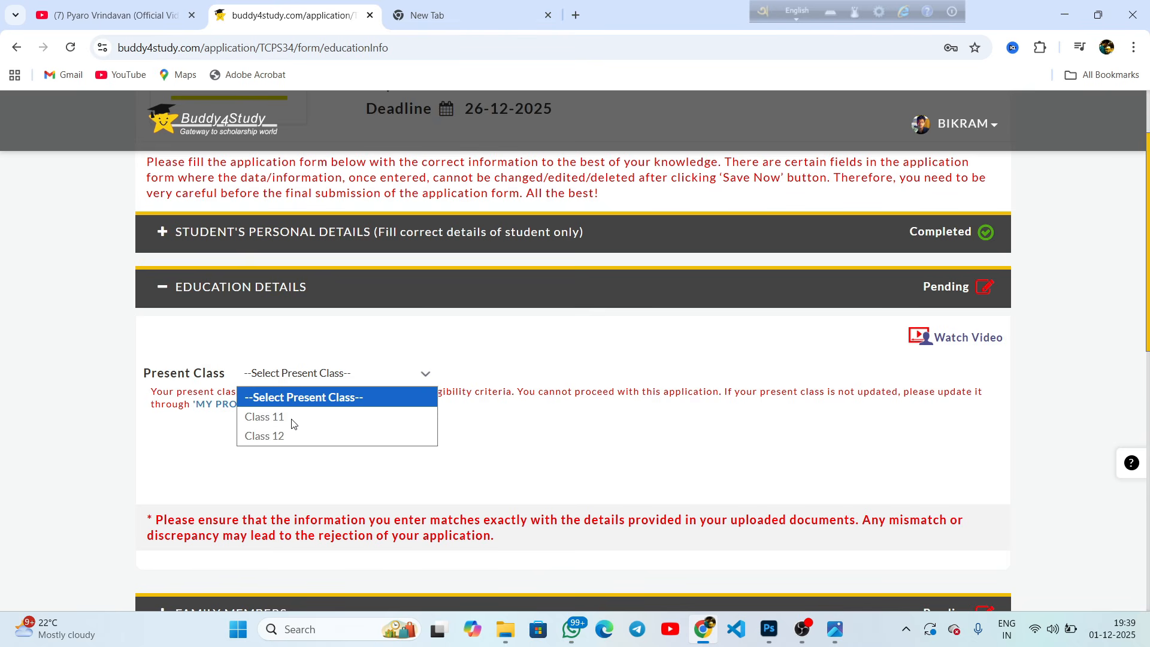
scroll(268, 423, down, 1)
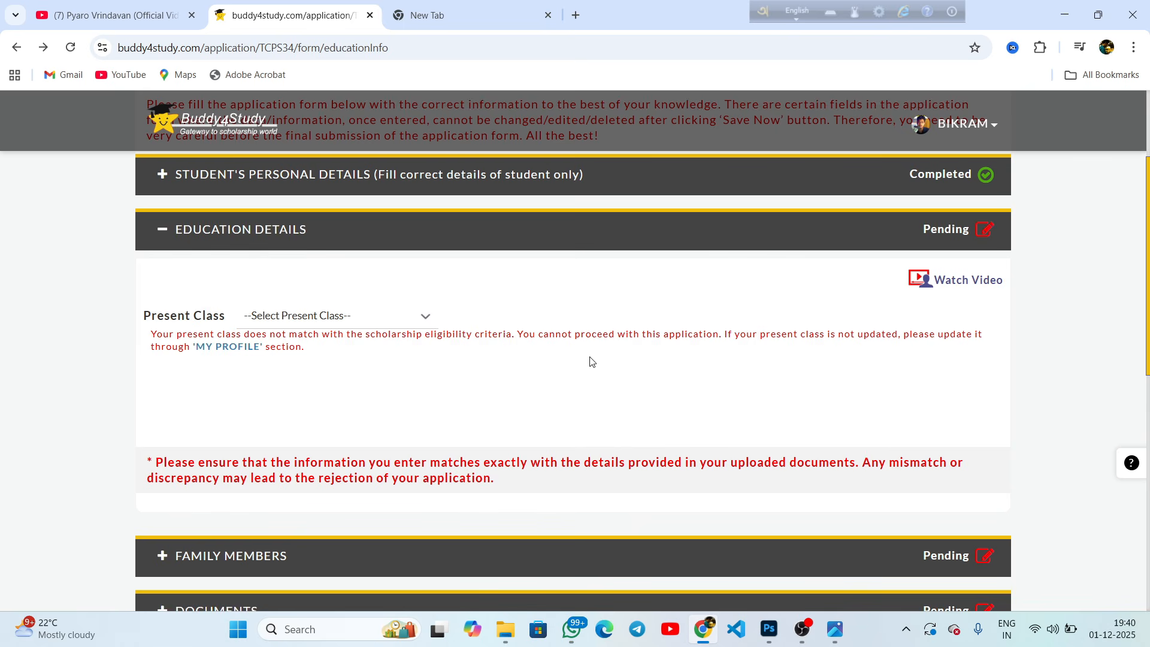
Check which classes can be chosen as Present Class, leaving the choice unset.
click(359, 319)
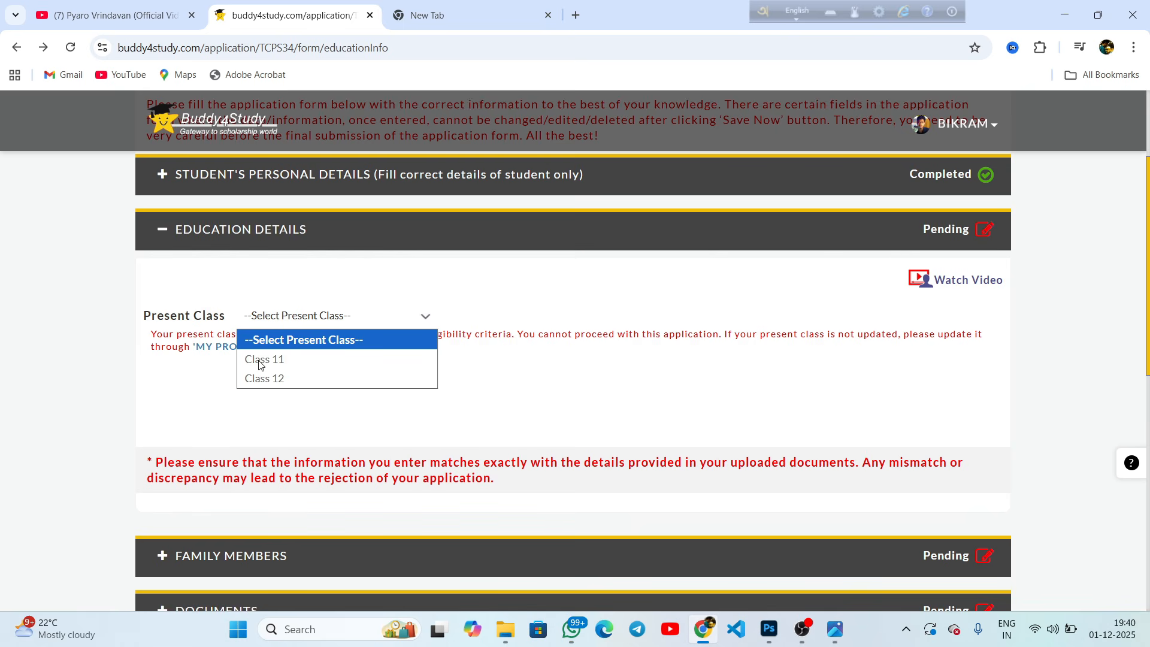
click(824, 503)
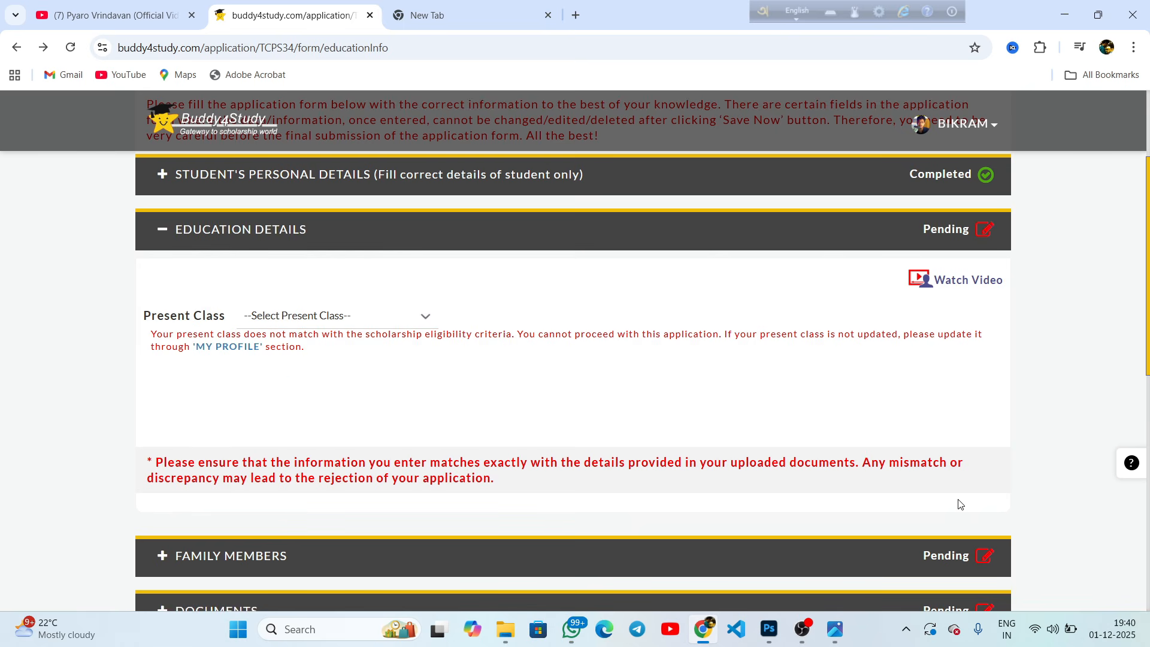
Open the Family Members section and expand the father's entry.
scroll(958, 503, down, 5)
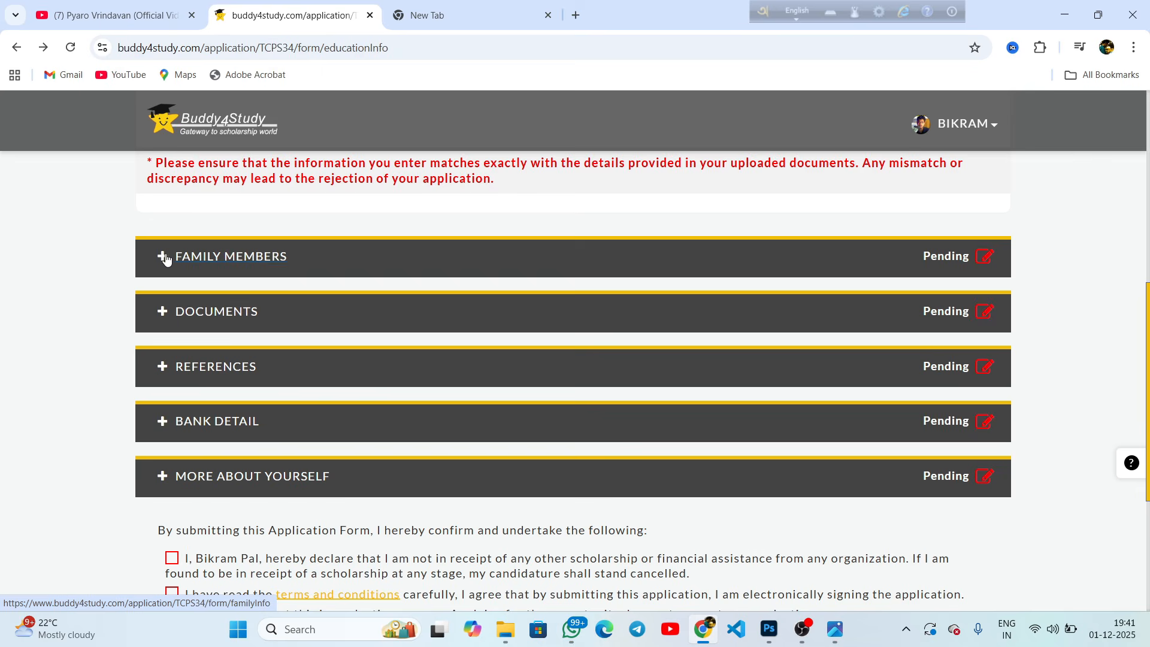
click(165, 259)
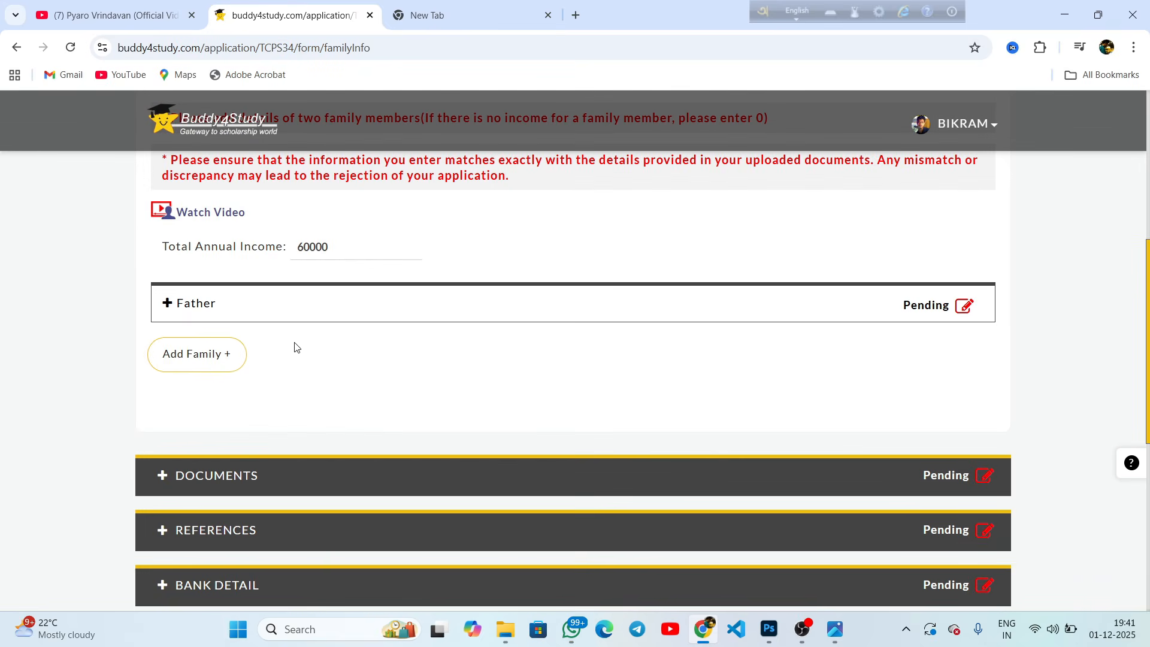
click(312, 248)
click(170, 304)
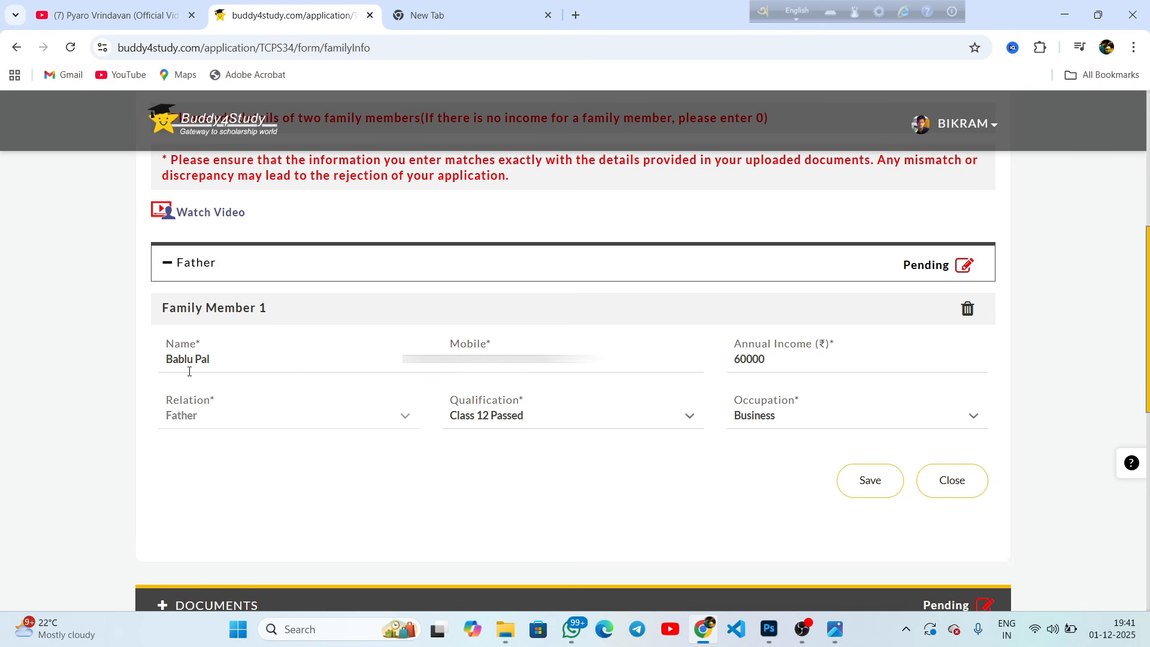
Check the father's name, mobile number and annual income in the Family Member 1 details.
drag(166, 358, 229, 359)
click(300, 367)
click(452, 355)
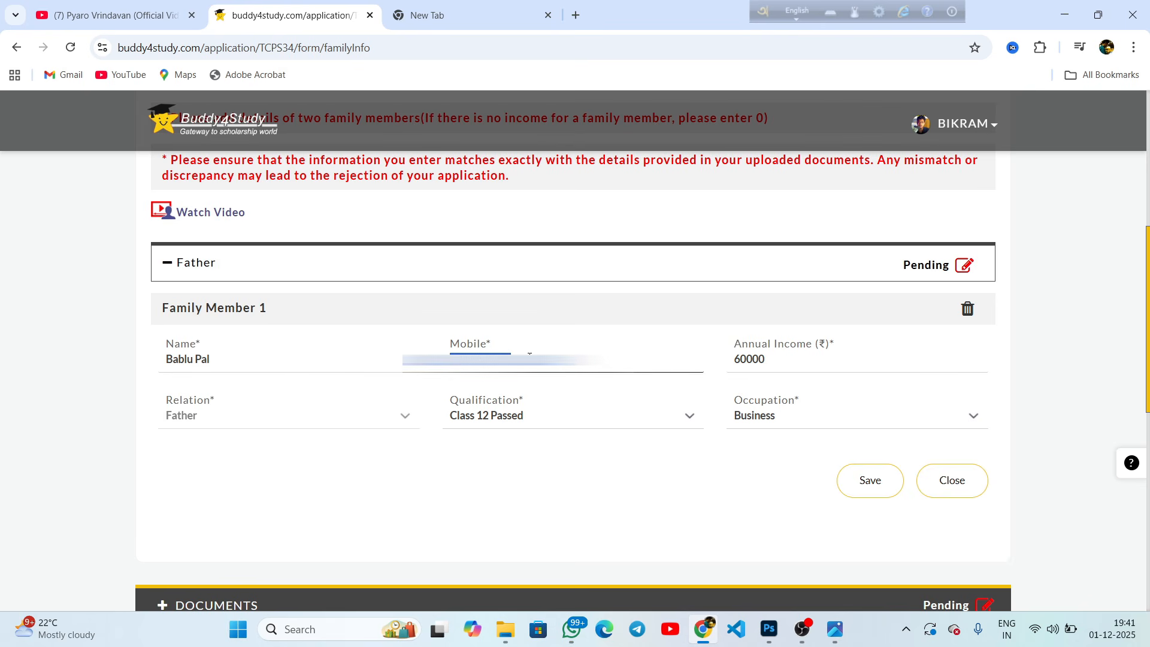
click(565, 357)
drag(735, 359, 770, 359)
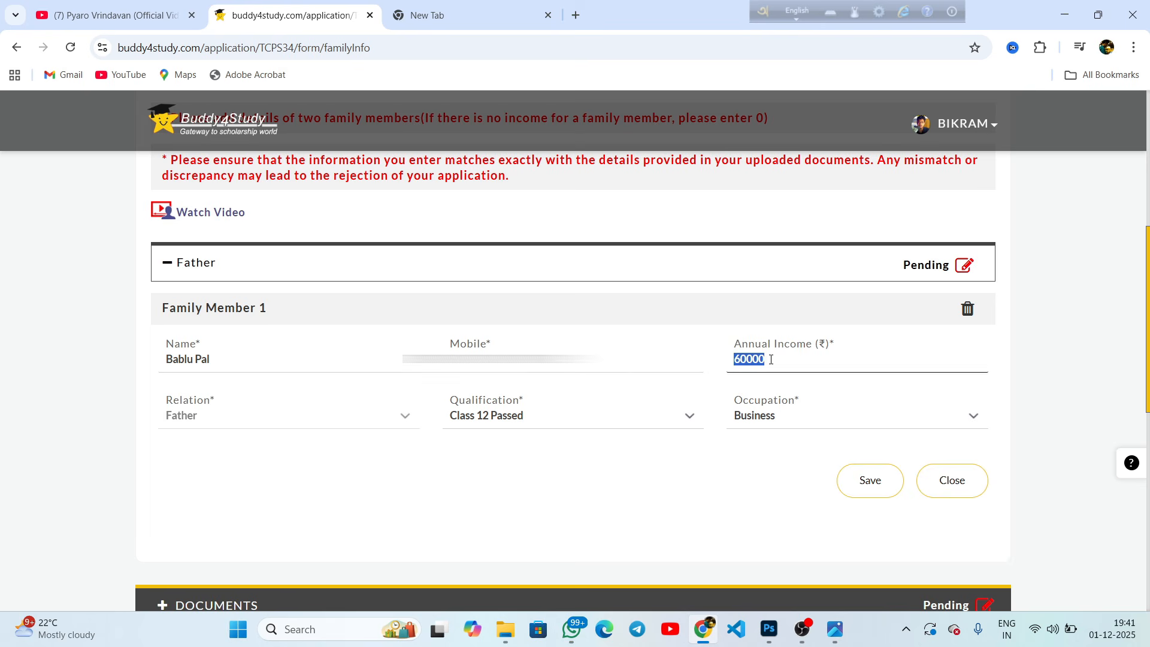
click(845, 354)
Choose Class 12 Passed as the father's qualification and Business as his occupation.
click(527, 420)
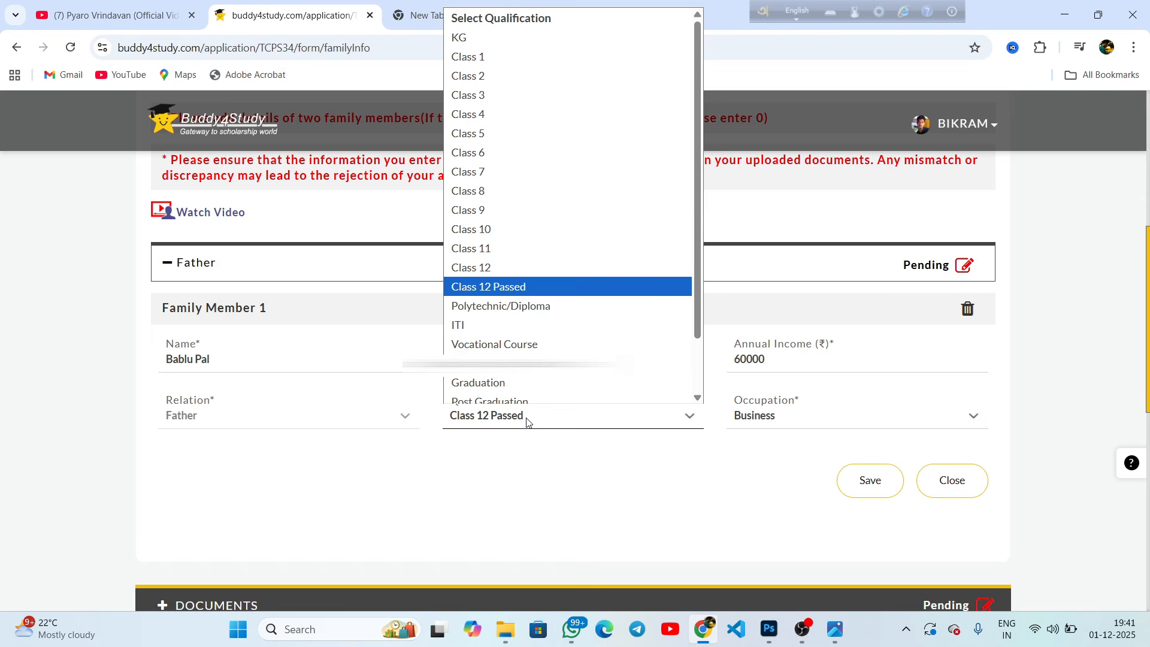
click(504, 286)
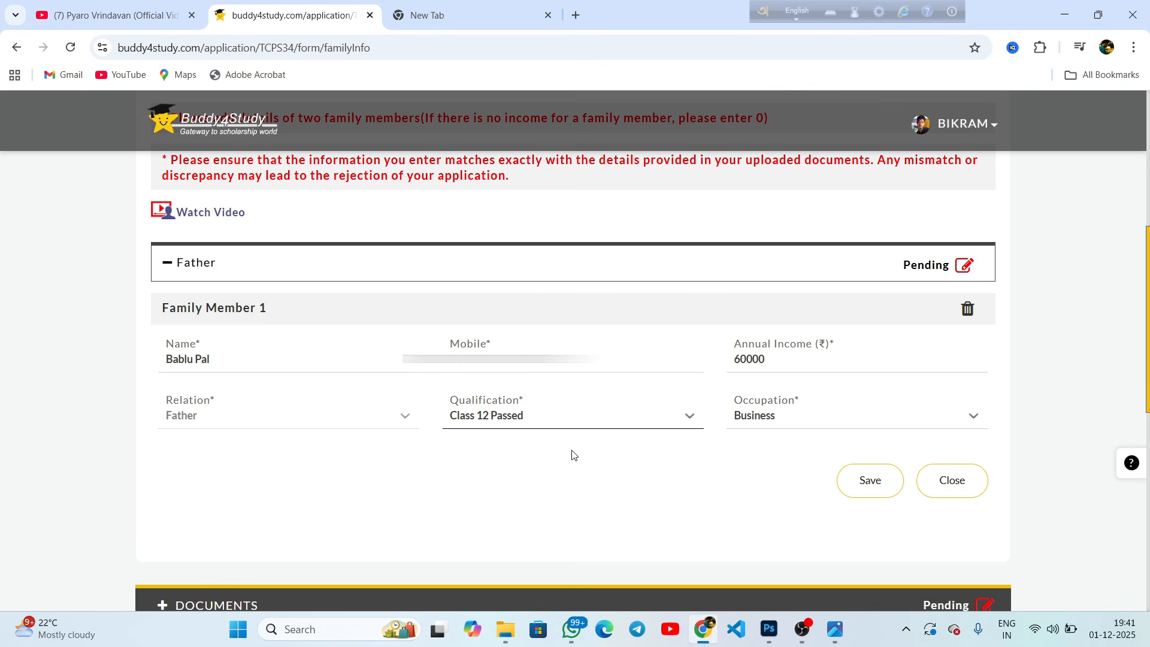
click(768, 424)
scroll(766, 384, down, 1)
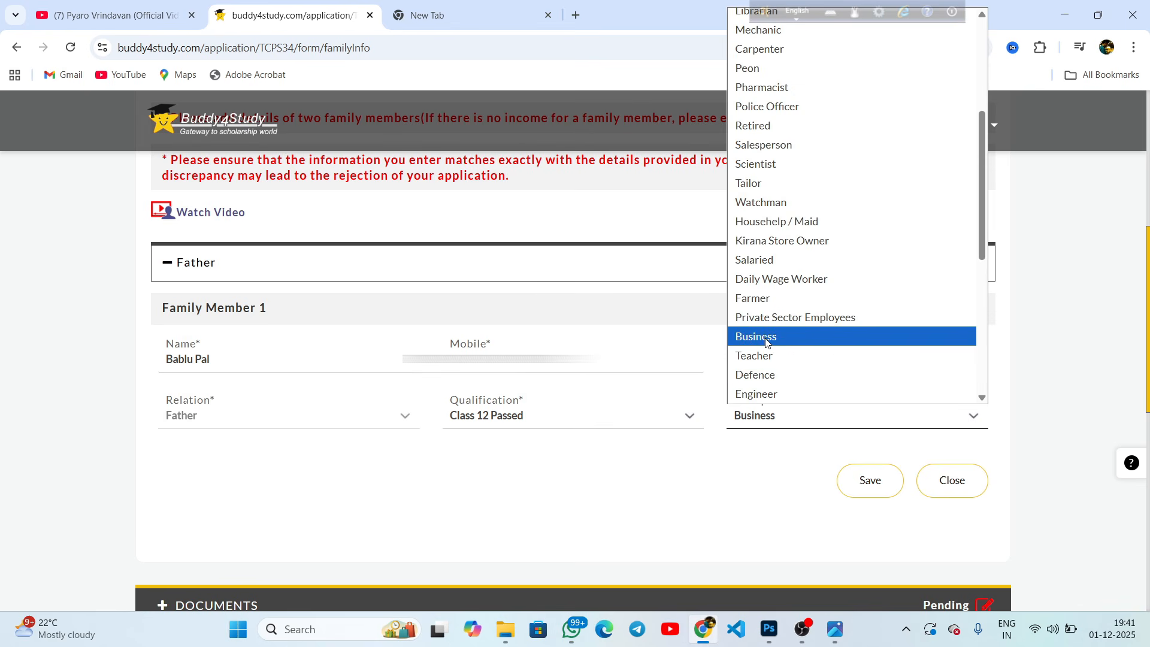
click(775, 340)
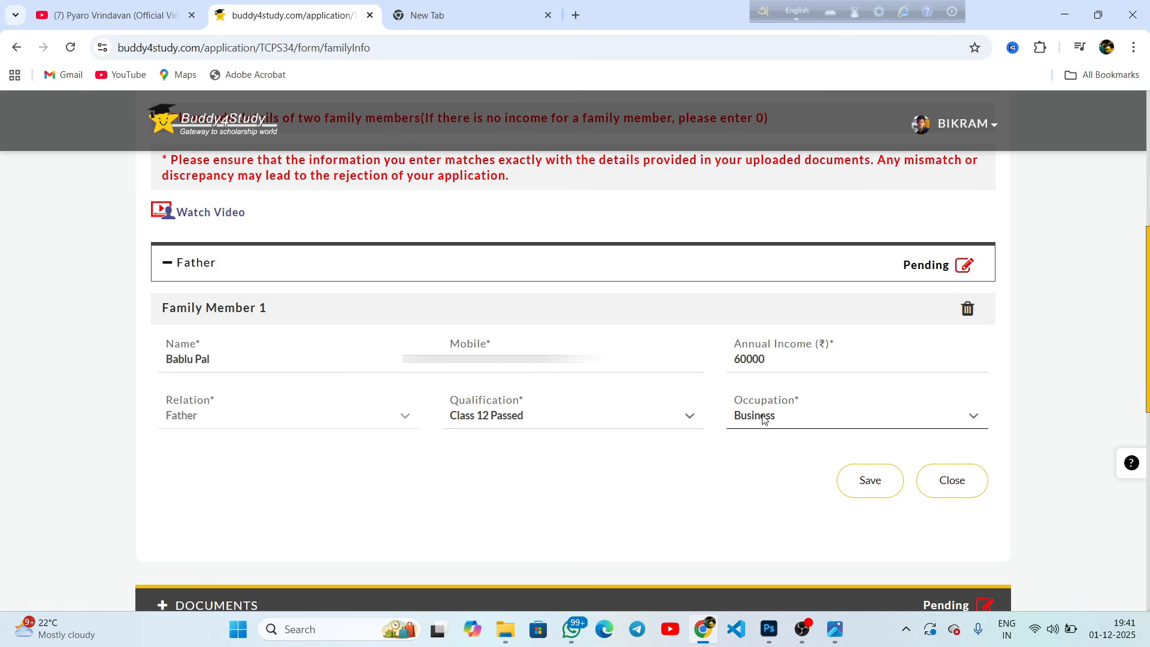
Save the father's record, then save the Family Members section and continue to Documents.
click(870, 482)
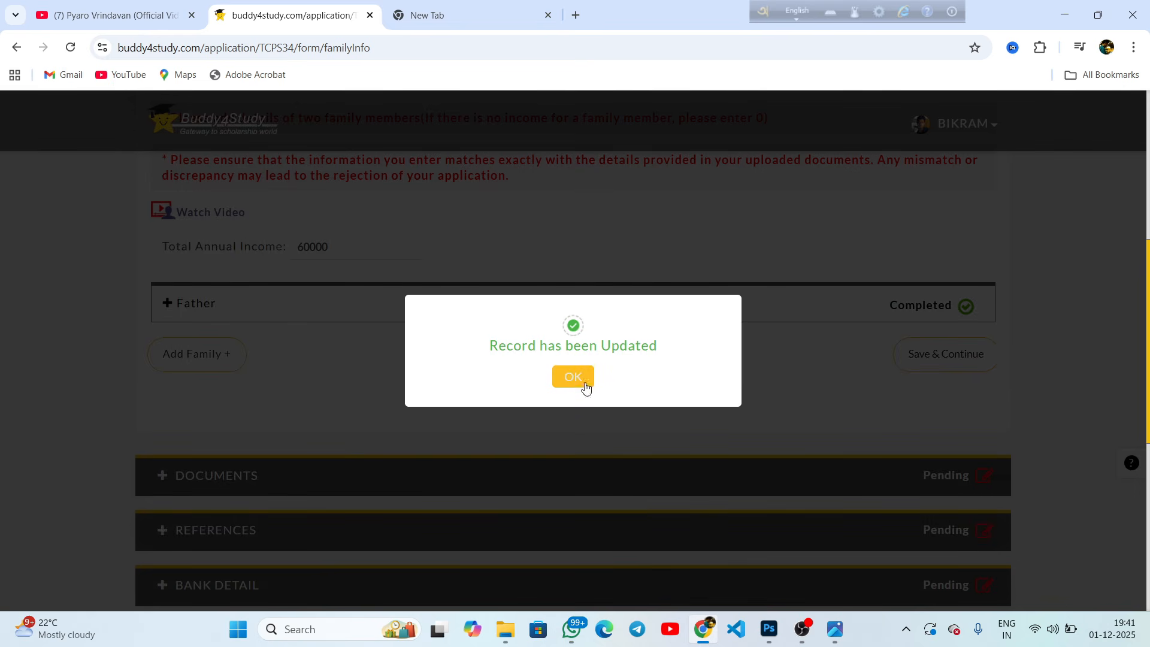
click(578, 380)
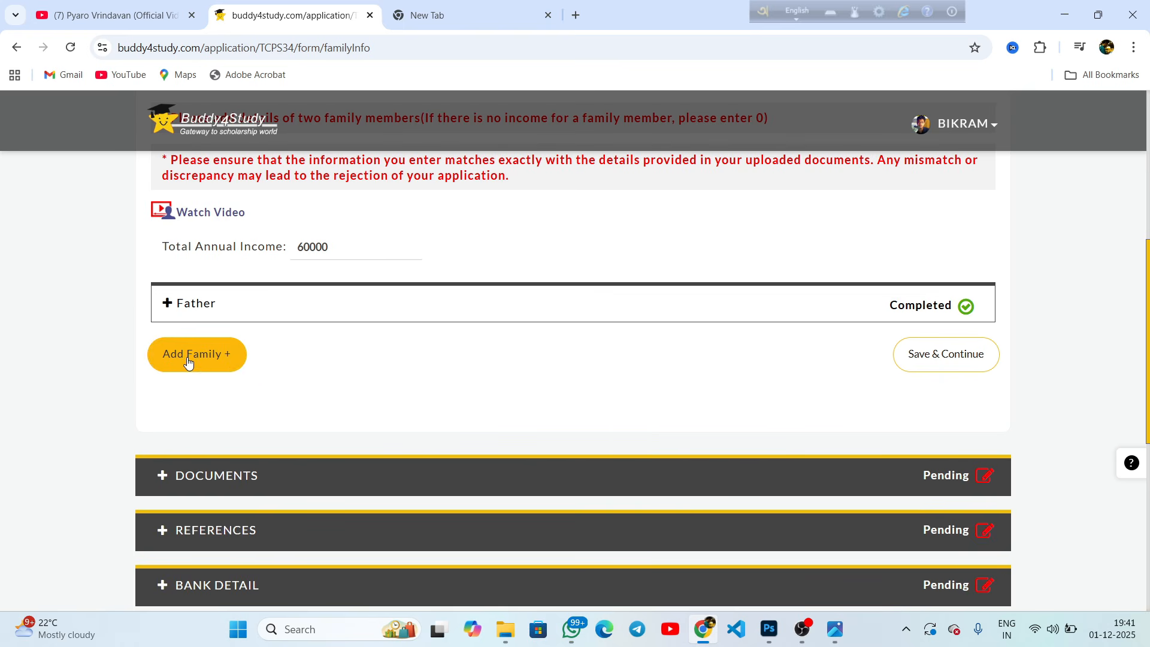
click(949, 358)
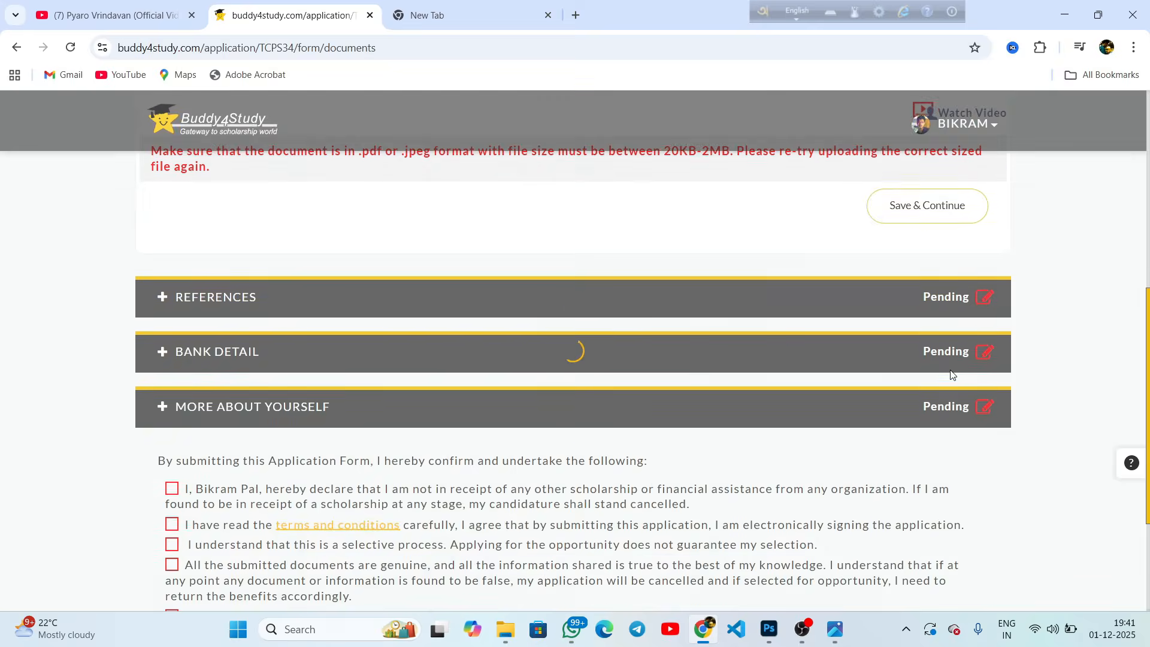
Examine the Documents section's upload list and its requirements for file format and file size.
scroll(616, 434, up, 5)
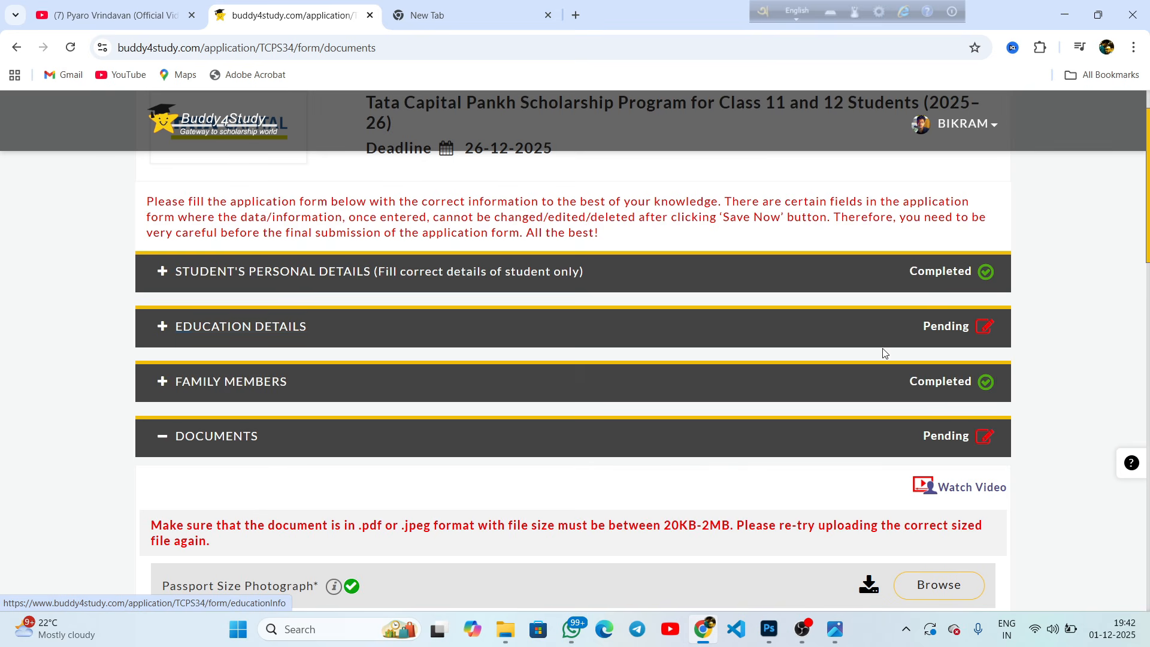
scroll(570, 357, down, 1)
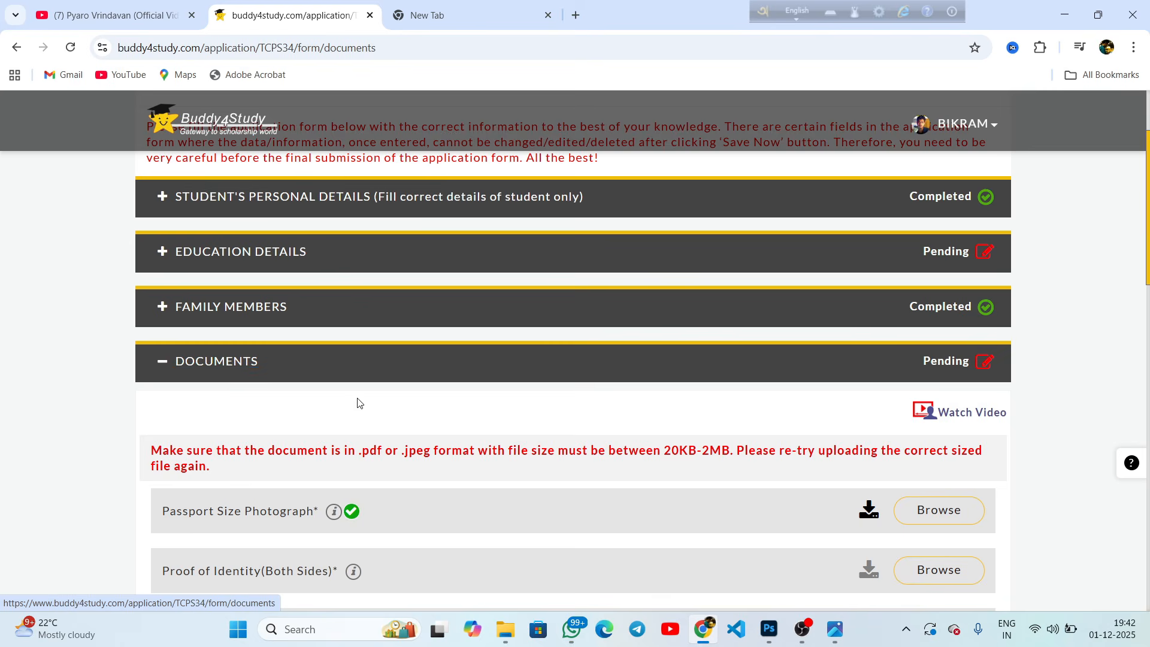
scroll(350, 404, down, 2)
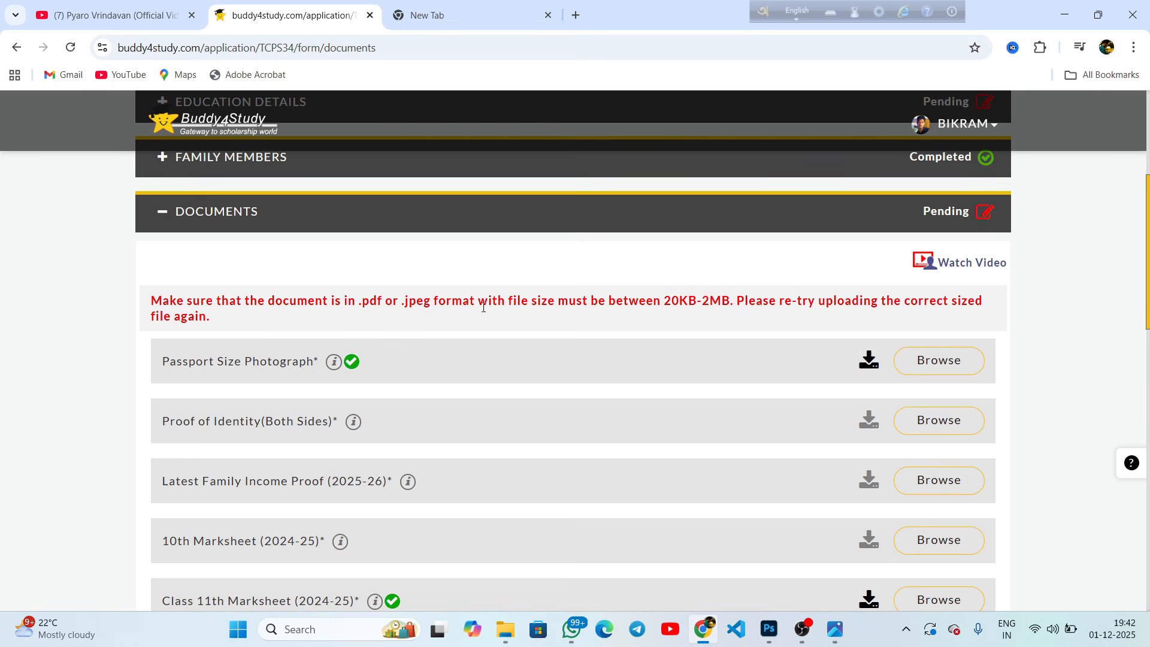
drag(430, 301, 406, 303)
click(450, 297)
drag(664, 303, 706, 301)
Search Google for "jpg size increase" in the empty browser tab and open the Pi7 Photo Size Increaser.
click(464, 14)
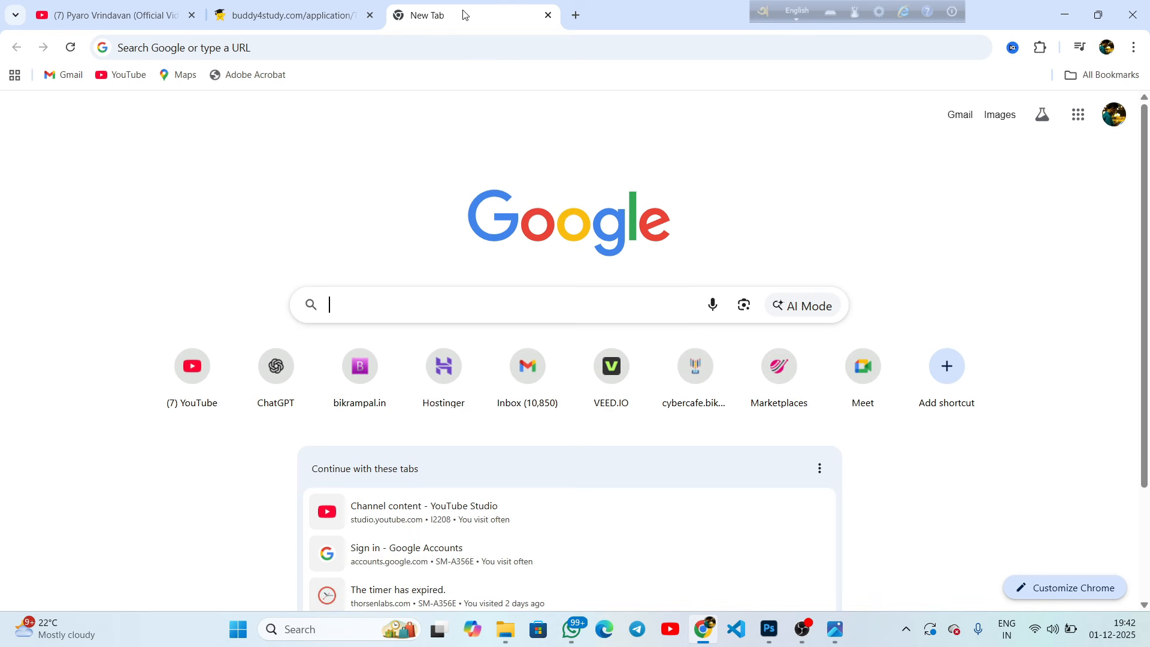
click(376, 302)
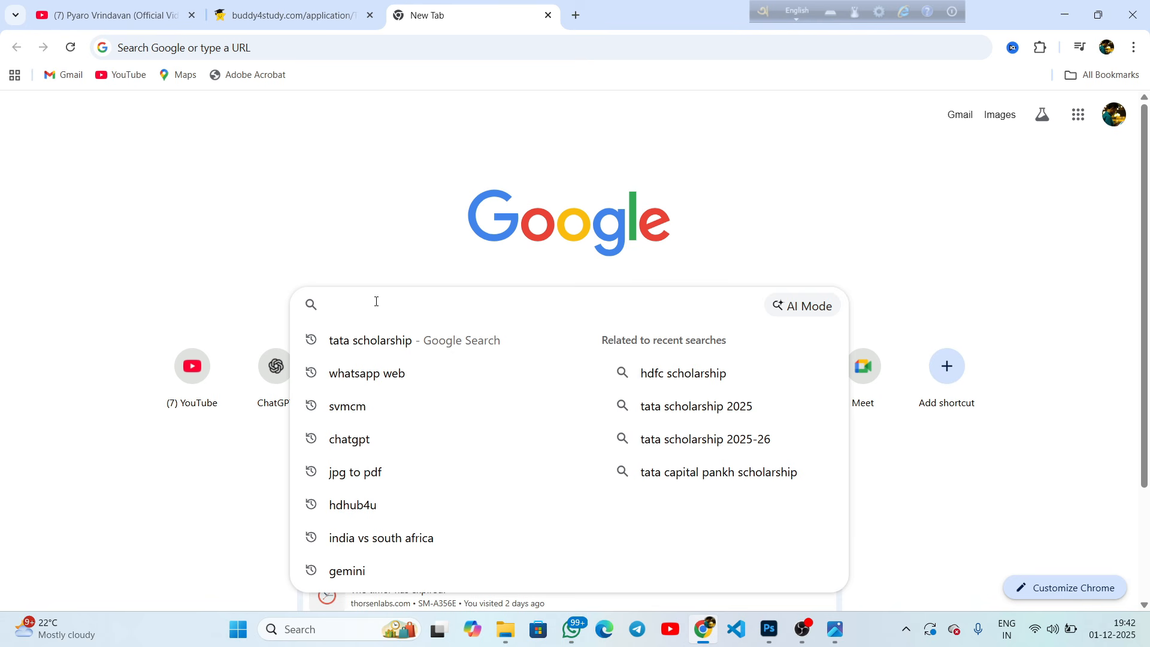
text(jpg)
key(Down)
key(Return)
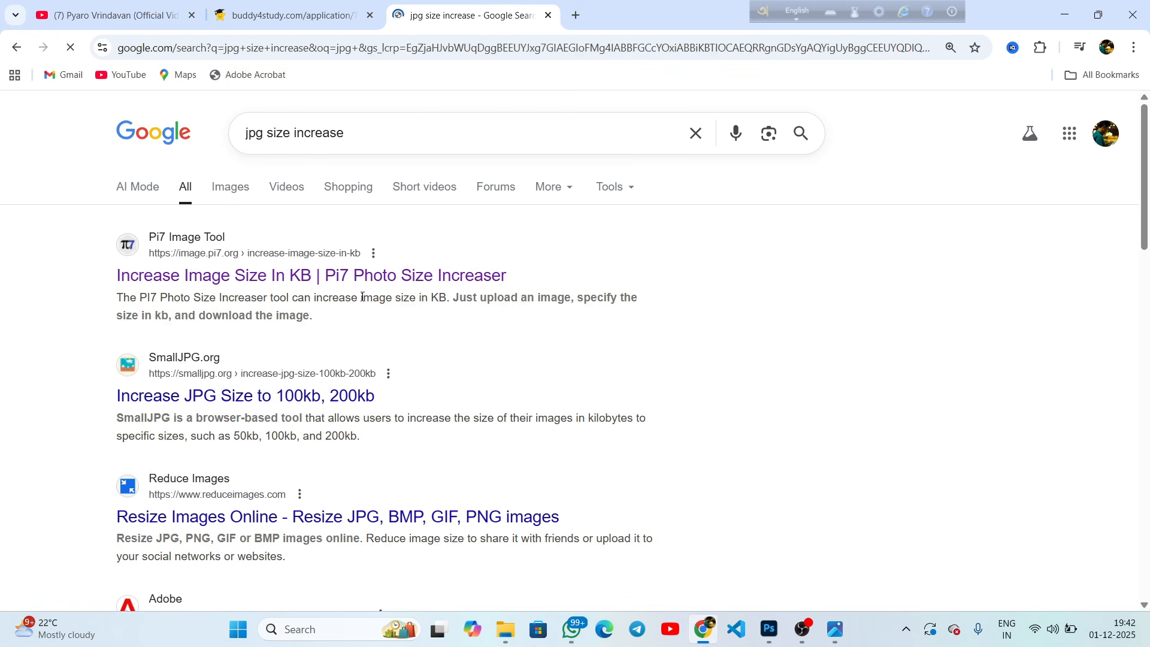
click(155, 279)
Load the portrait photo from the Screenshots folder, increase its file size to 322 KB and download the result.
click(404, 276)
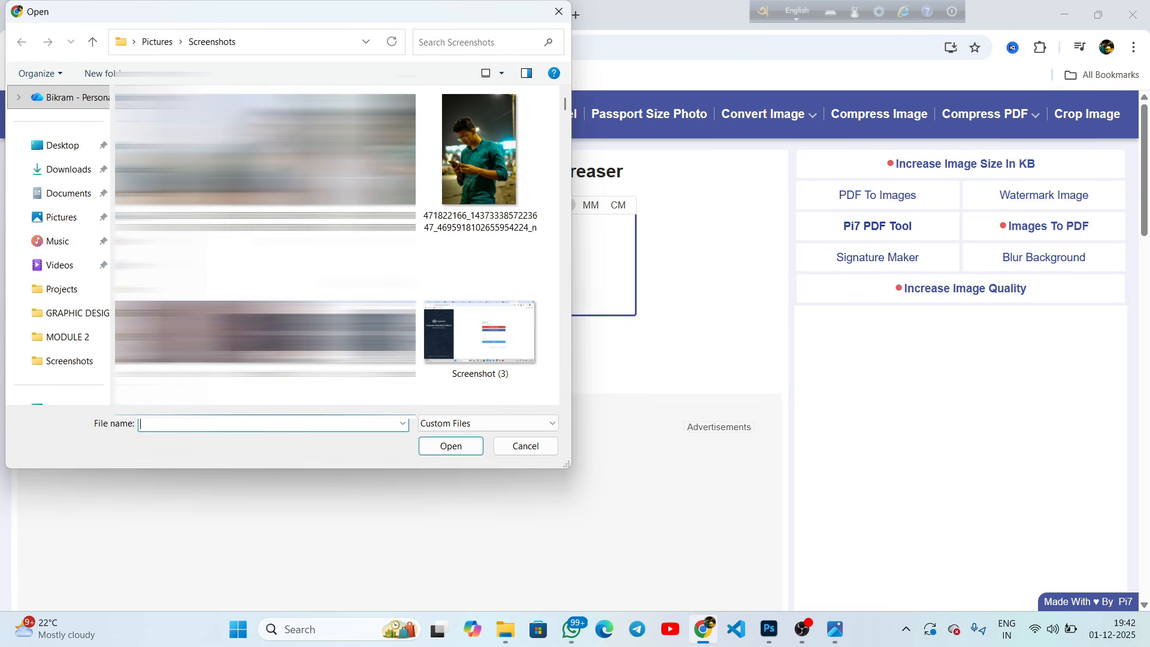
click(479, 150)
click(461, 446)
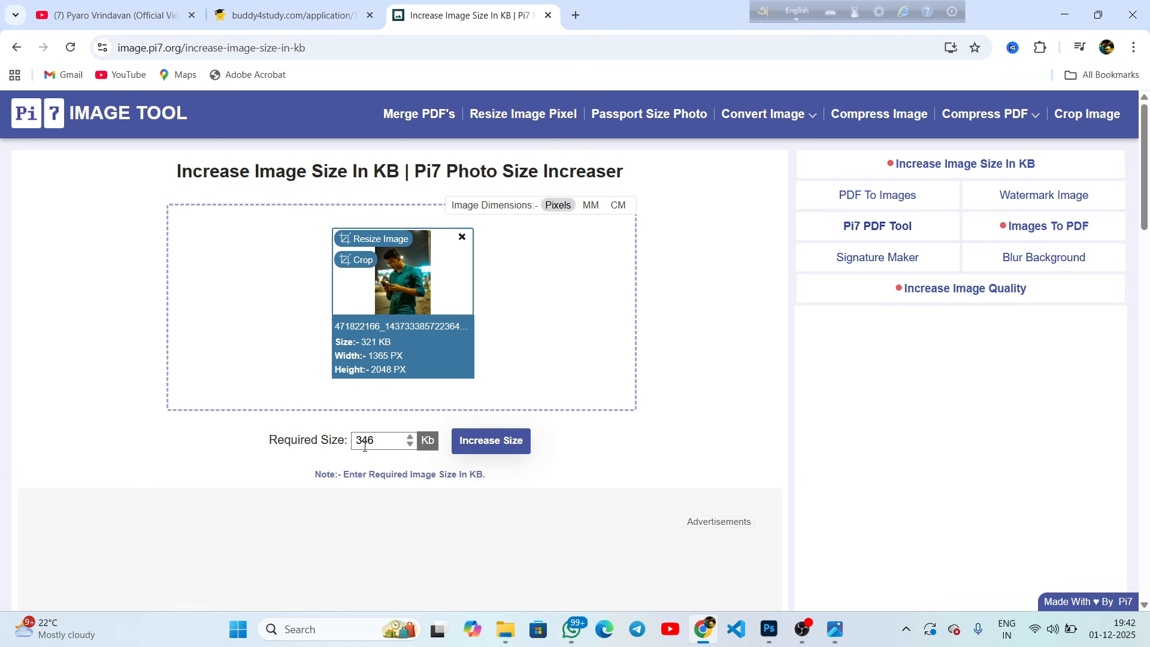
drag(378, 439, 352, 441)
text(22)
click(477, 441)
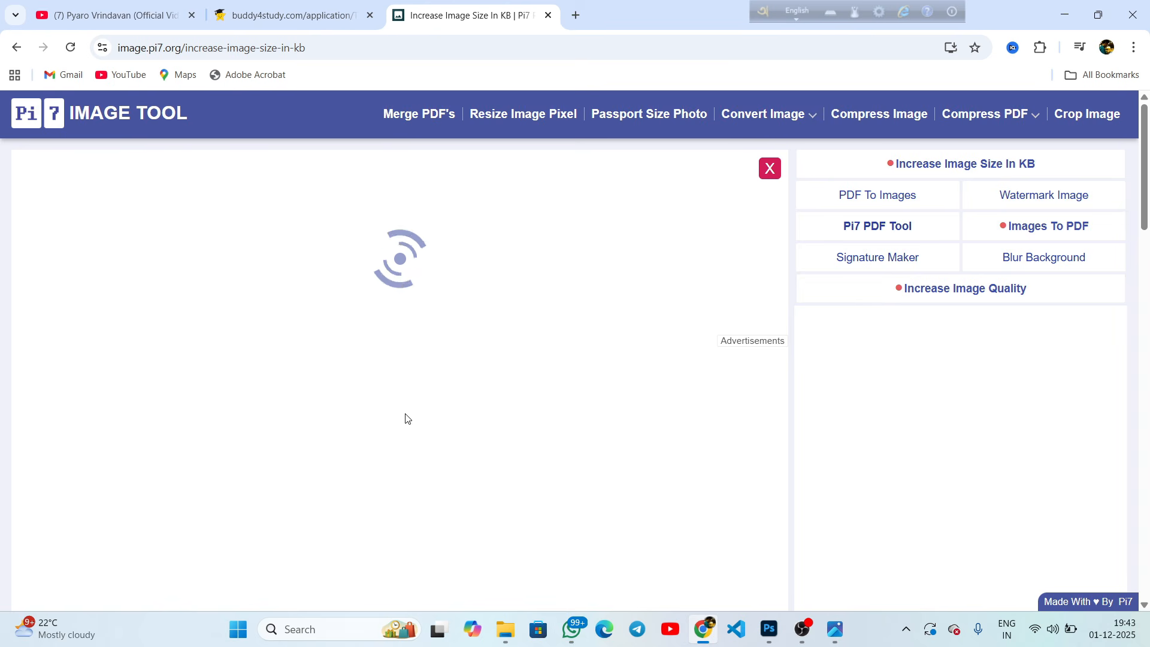
click(409, 331)
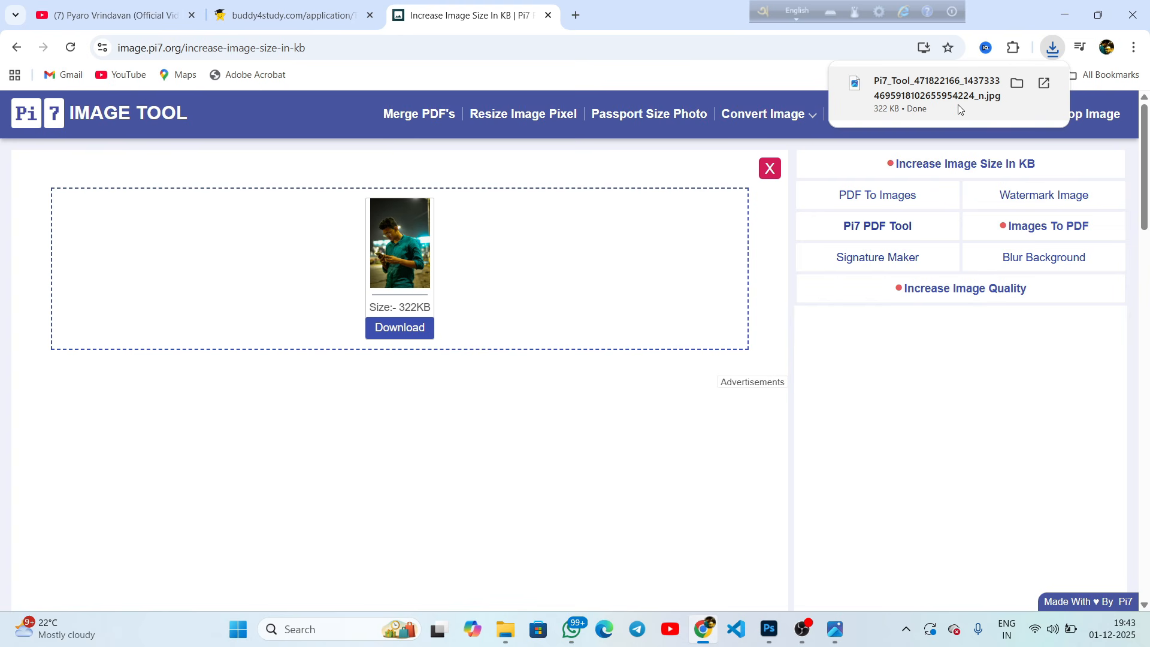
Search Google for "jpg size decrease" in a new tab and open Pi7's Reduce Image Size In KB tool.
click(576, 14)
click(406, 309)
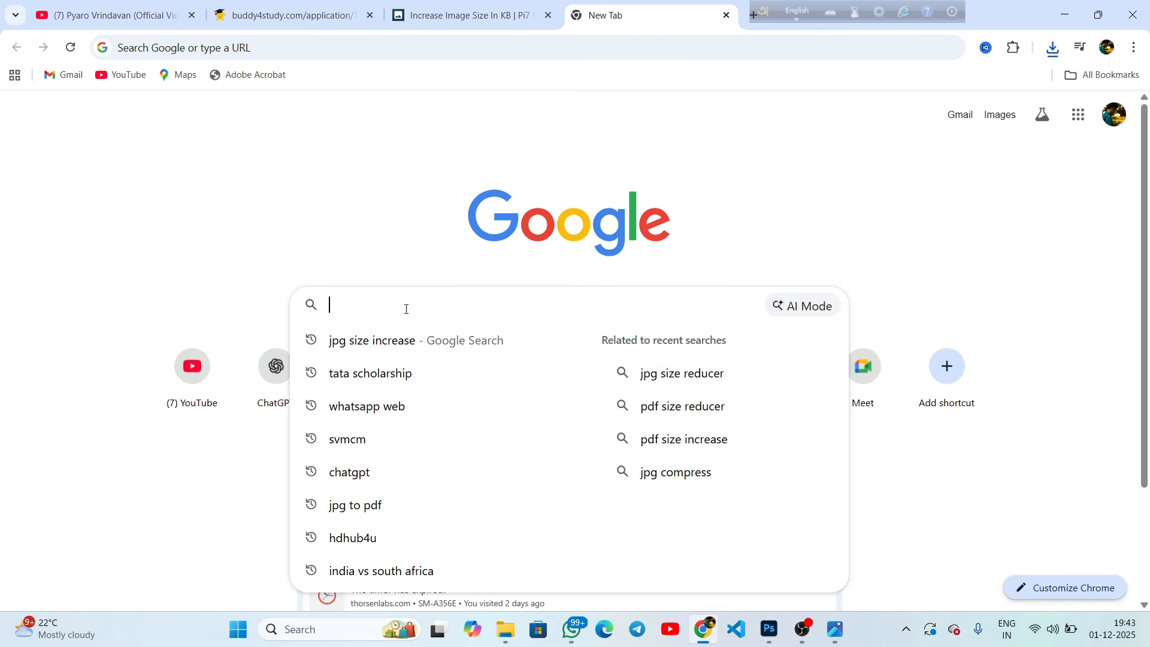
text(j)
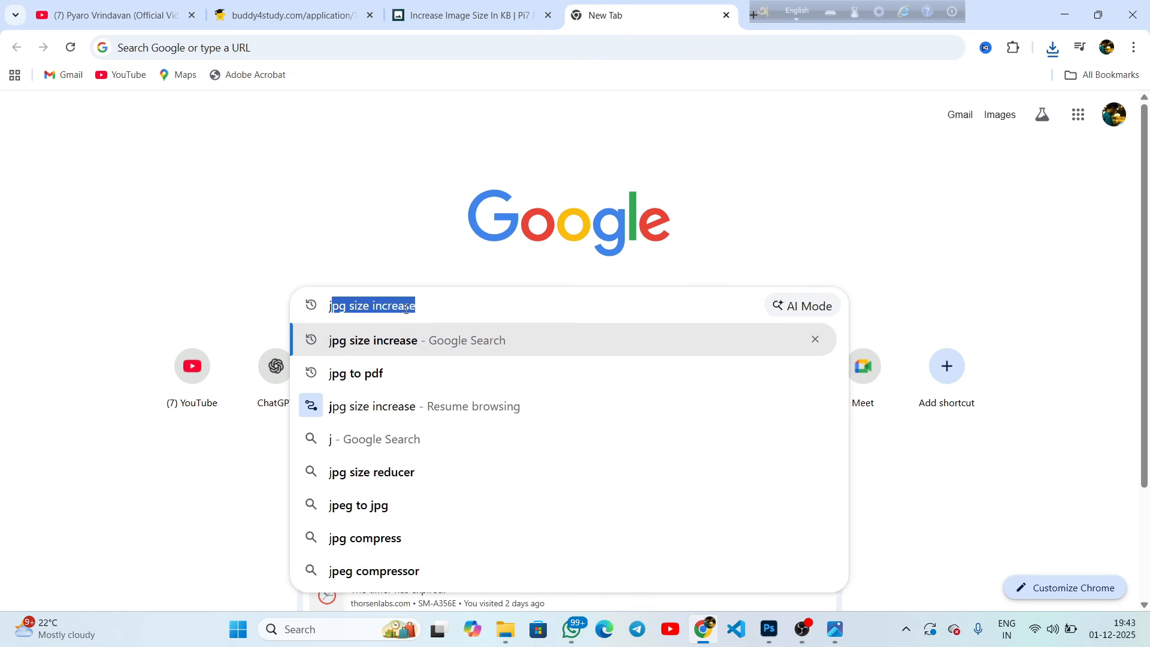
text(pg size decrease)
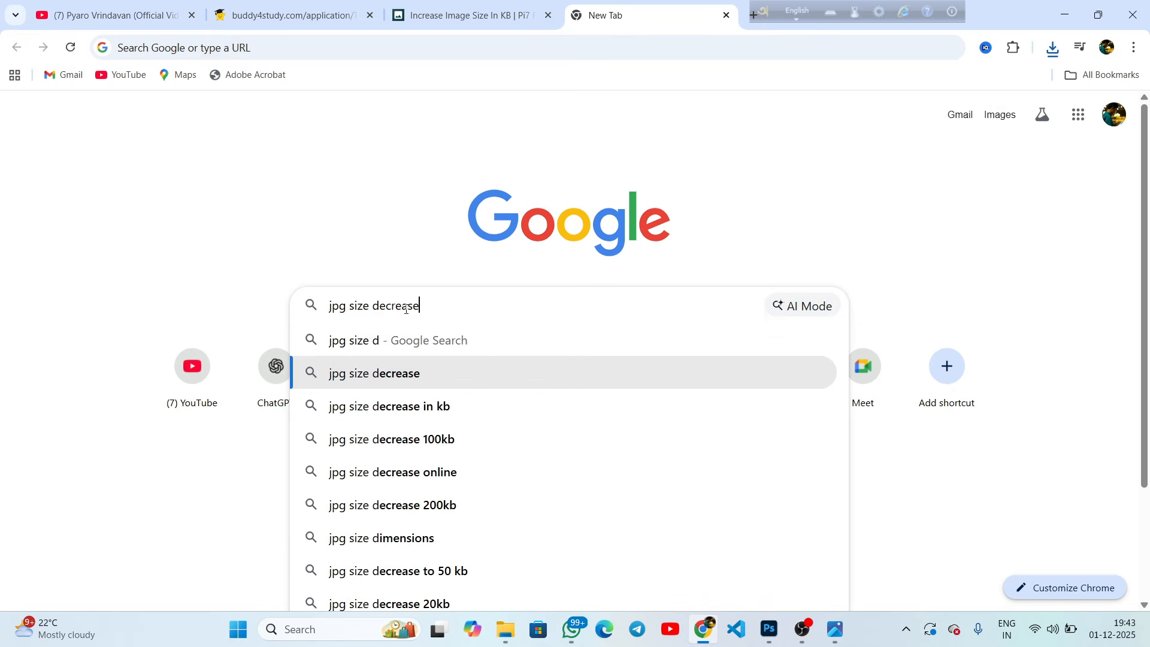
key(Return)
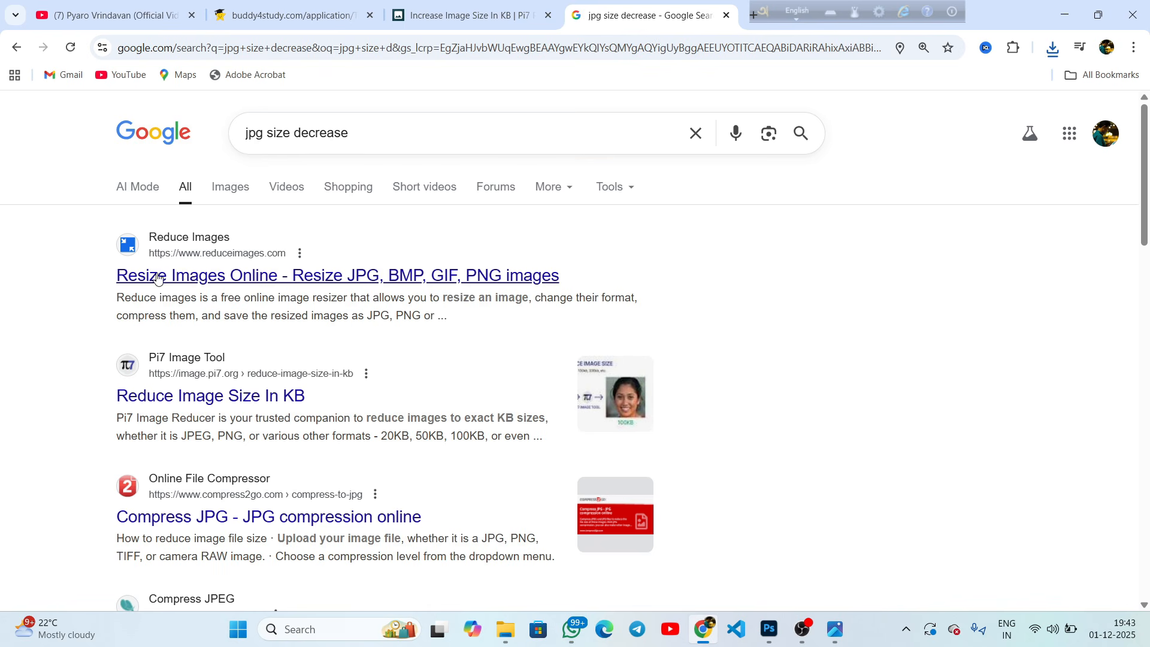
click(163, 396)
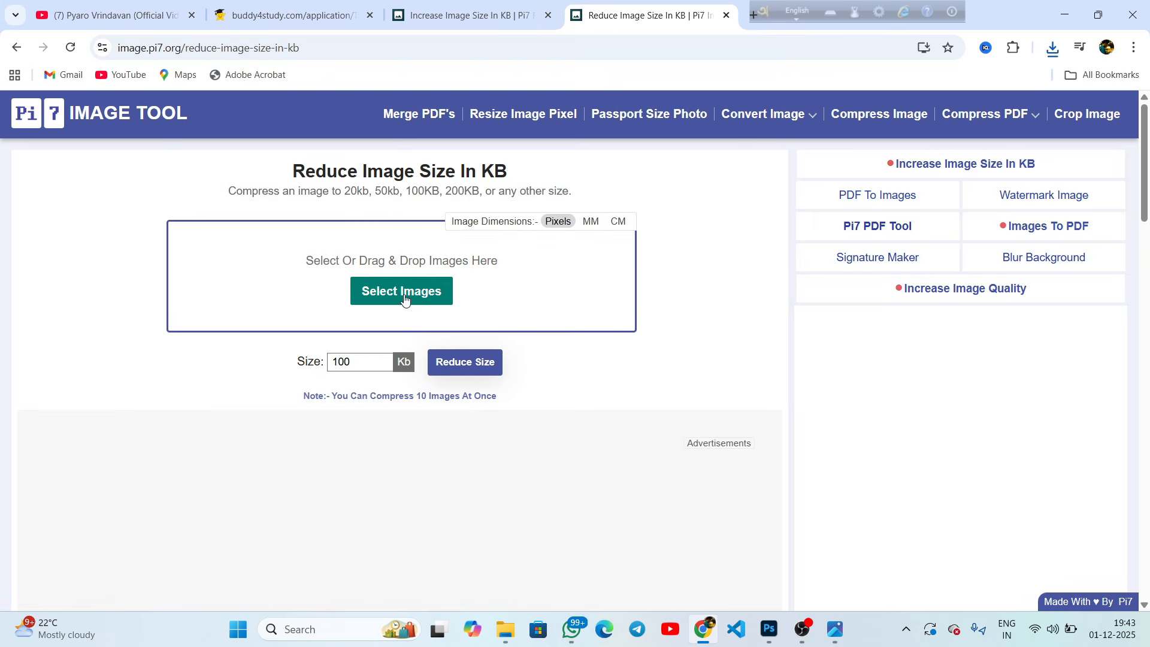
Load the same portrait photo into the size reducer and process it with a target size of 900 KB.
click(371, 299)
click(477, 180)
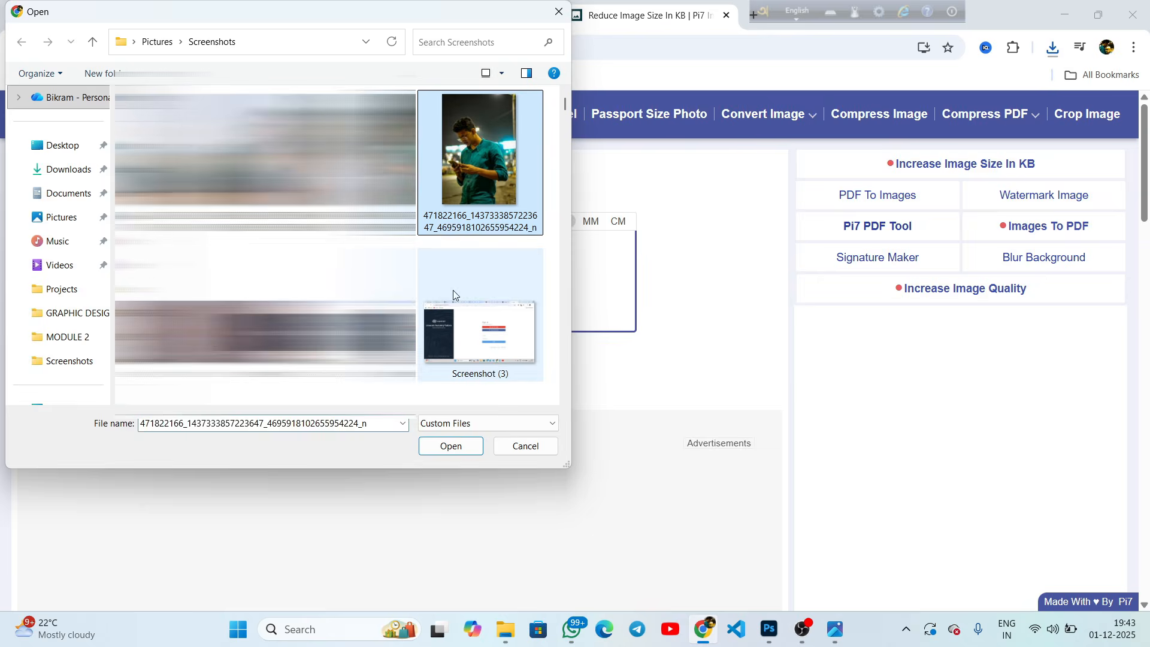
click(450, 446)
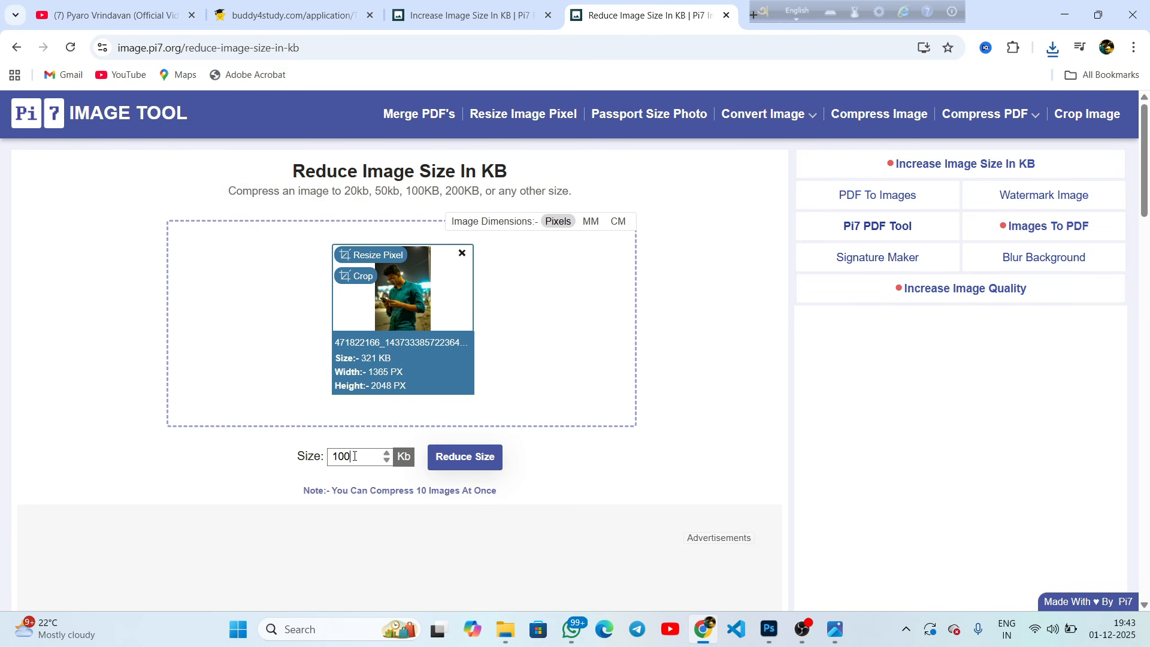
drag(354, 457, 292, 459)
text(900)
click(471, 461)
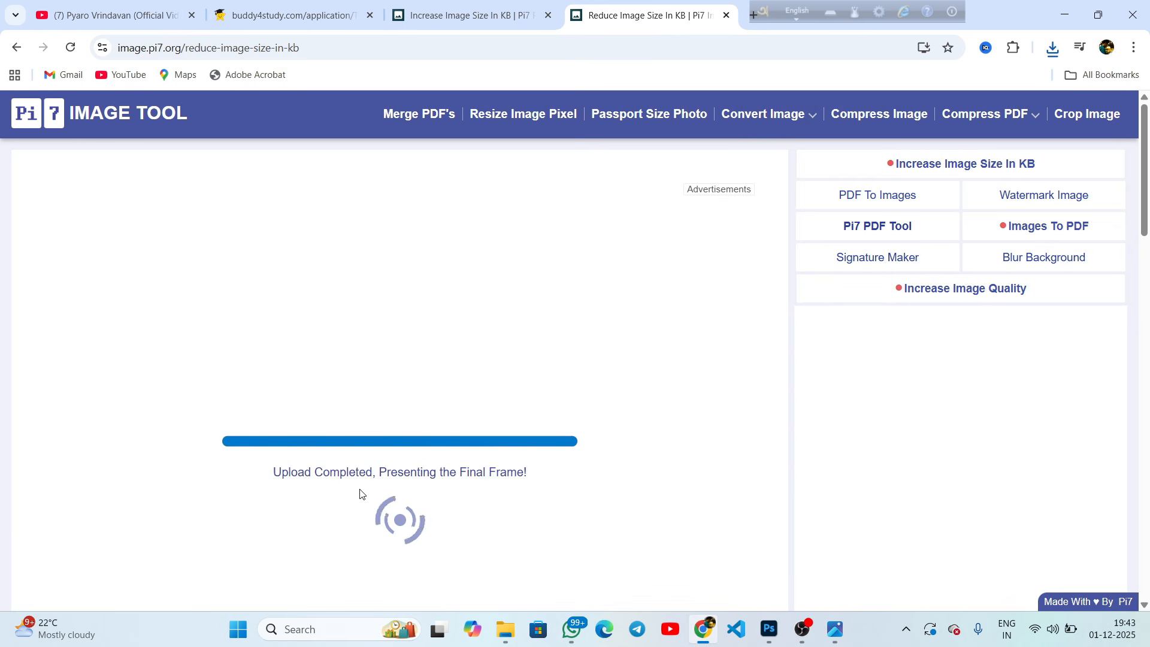
scroll(467, 473, down, 2)
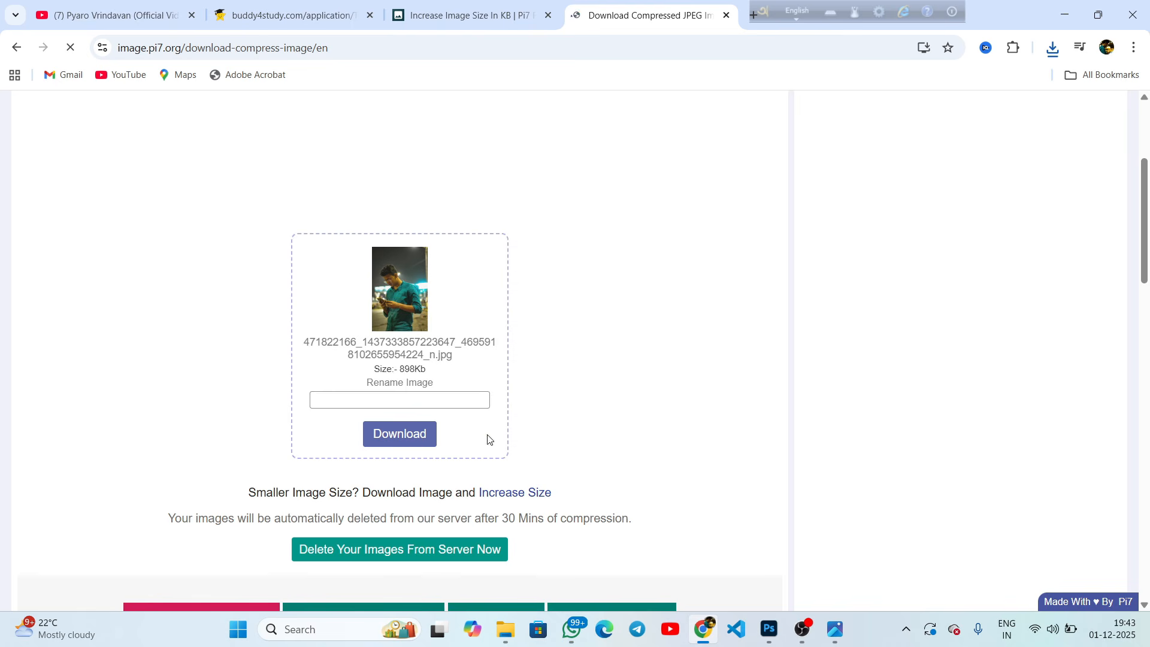
Return to the scholarship application form and upload the portrait photo from the Screenshots folder as the Passport Size Photograph.
click(290, 15)
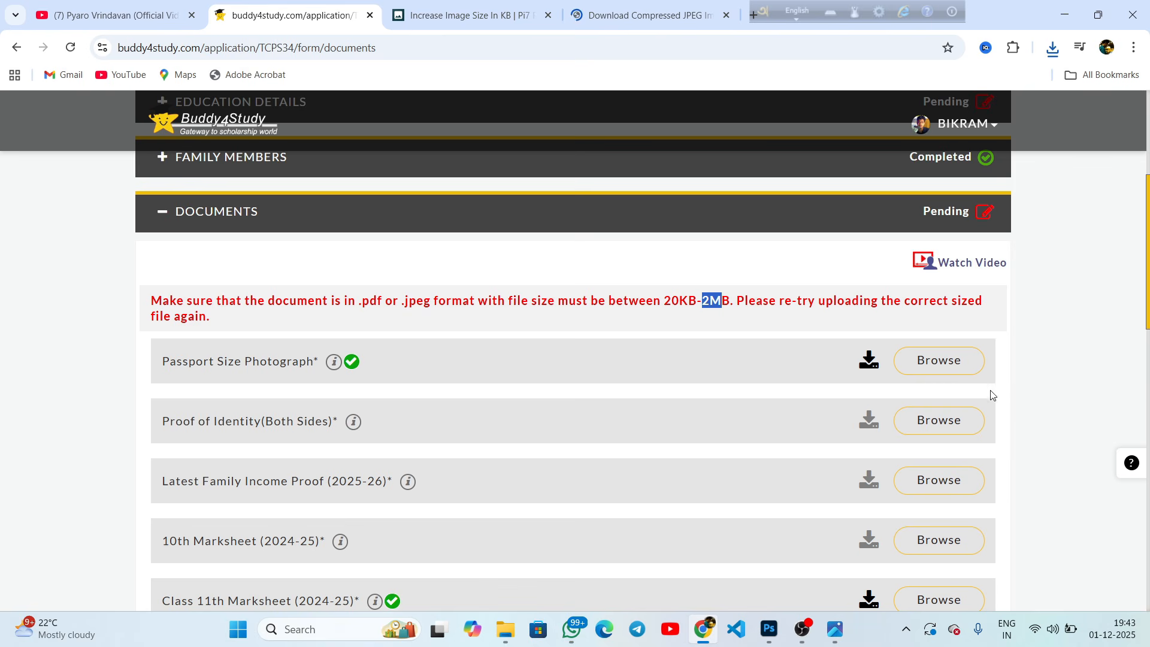
click(932, 361)
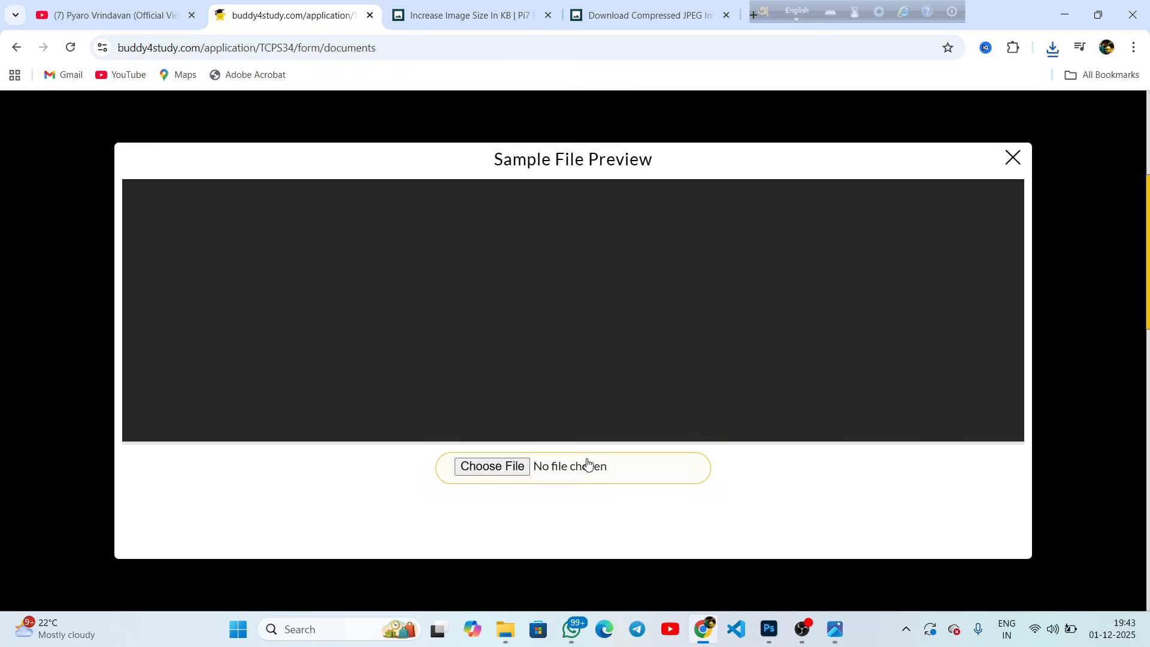
click(506, 472)
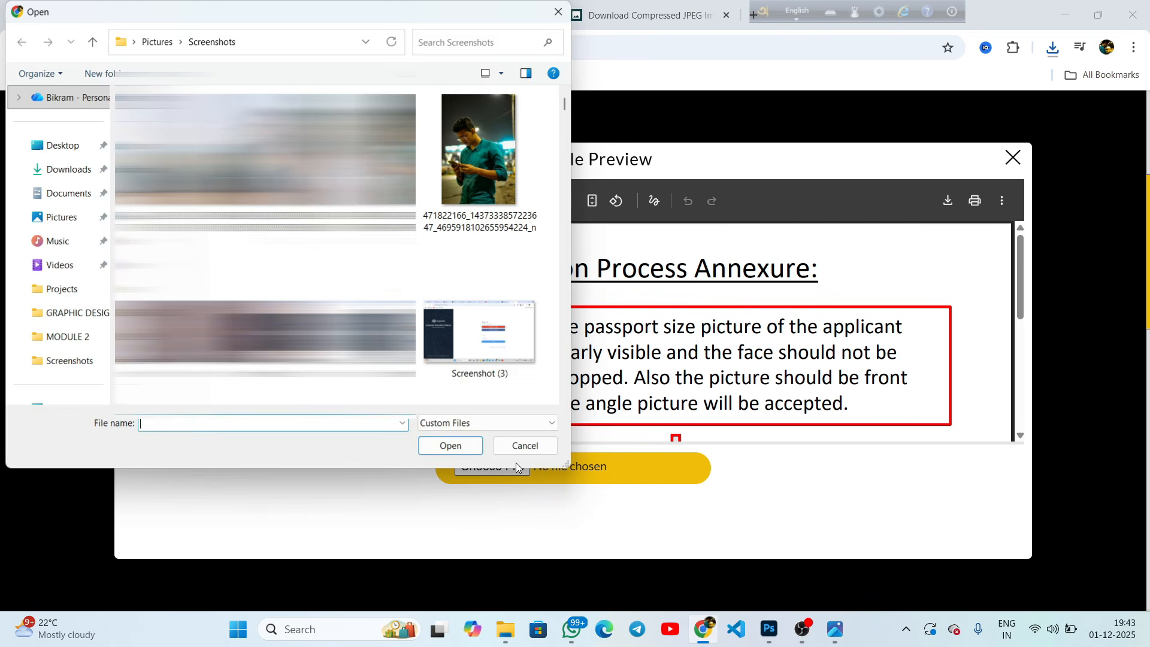
click(507, 236)
click(451, 446)
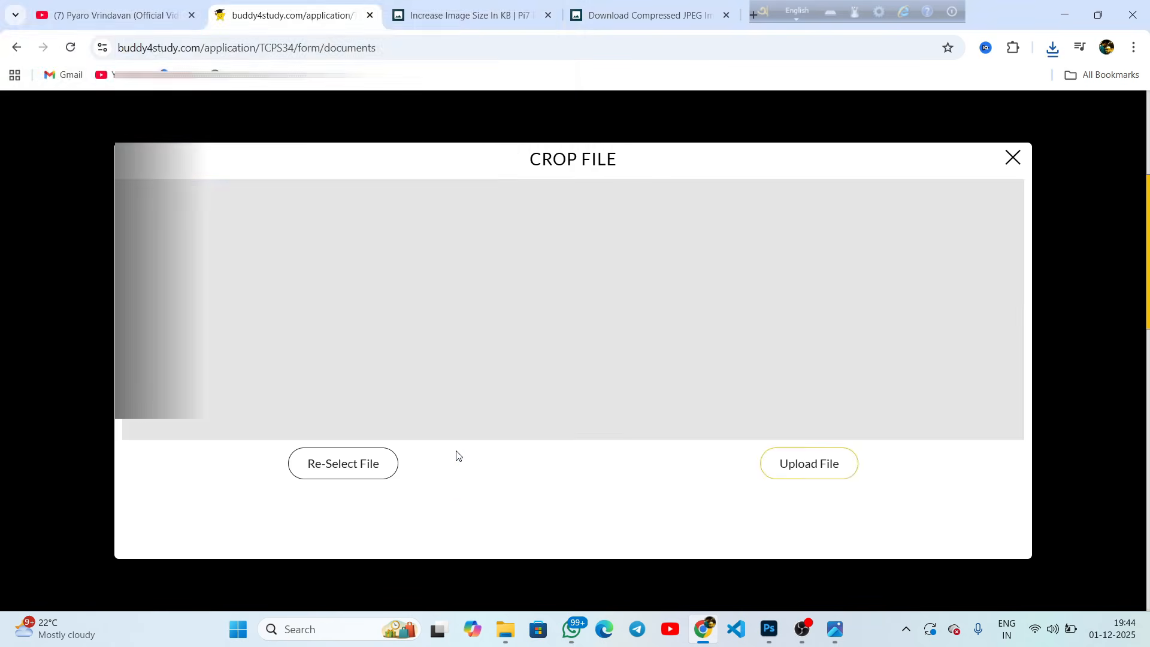
click(783, 466)
Review the Passport Size Photograph and Proof of Identity (Both Sides) entries in the documents list.
scroll(704, 455, down, 3)
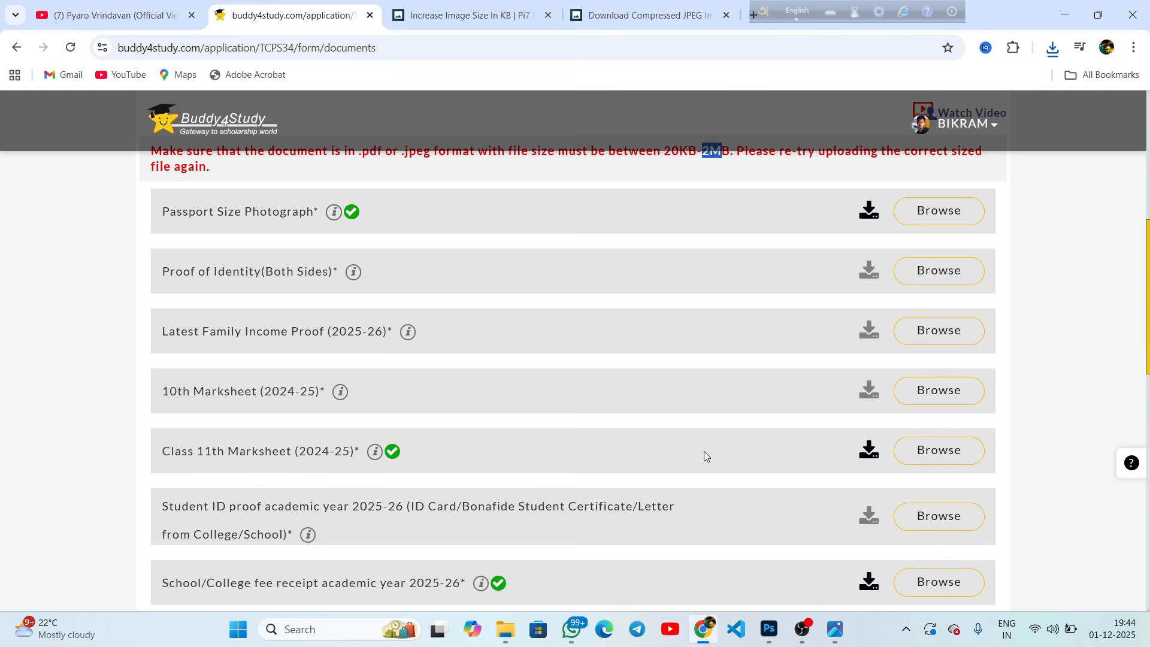
scroll(679, 421, up, 1)
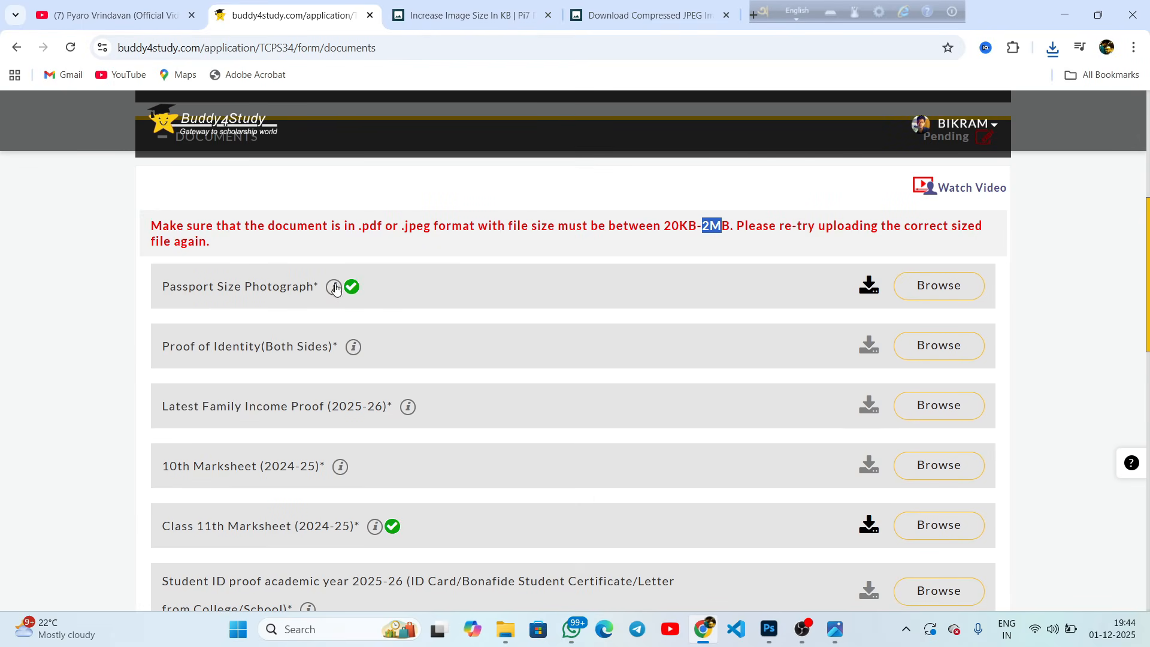
drag(170, 286, 307, 289)
scroll(279, 334, down, 1)
drag(163, 273, 315, 274)
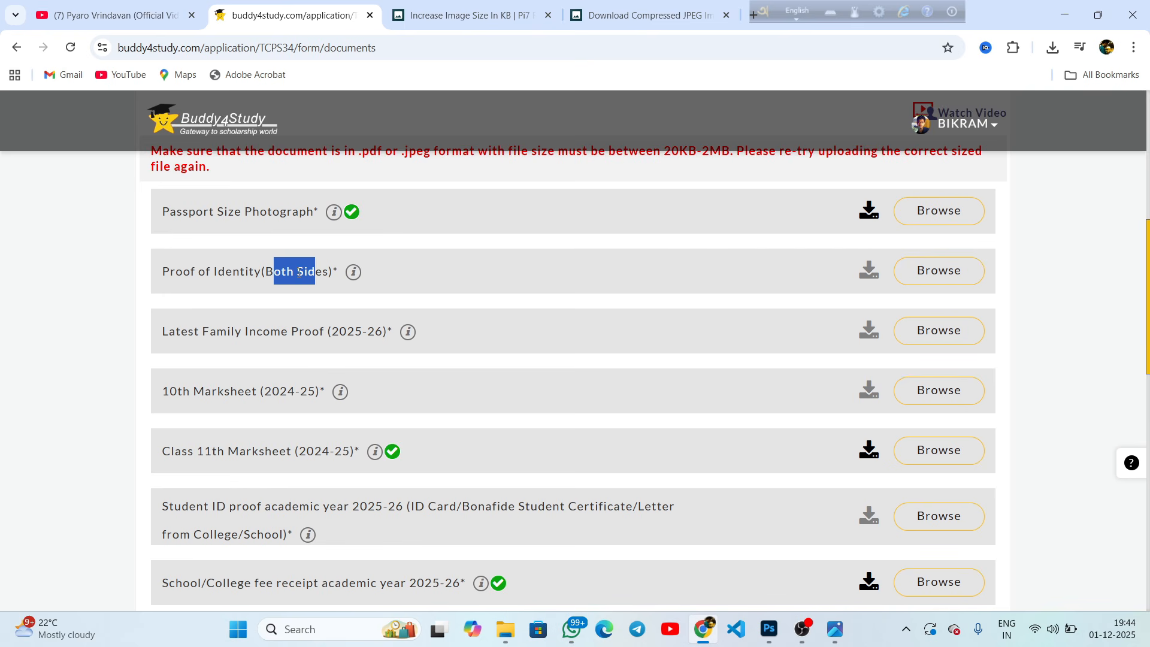
Move the floating toolbar aside, search Google for "jpg to pdf" in a new tab and open iLovePDF's JPG to PDF converter.
drag(761, 16, 1148, 16)
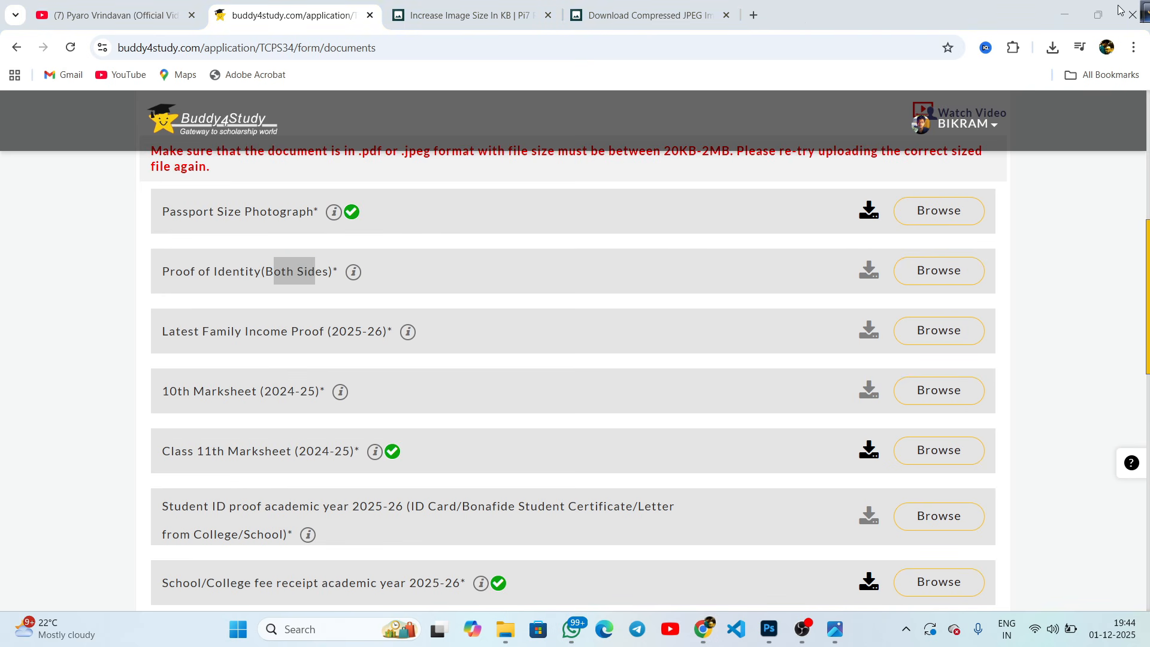
click(753, 15)
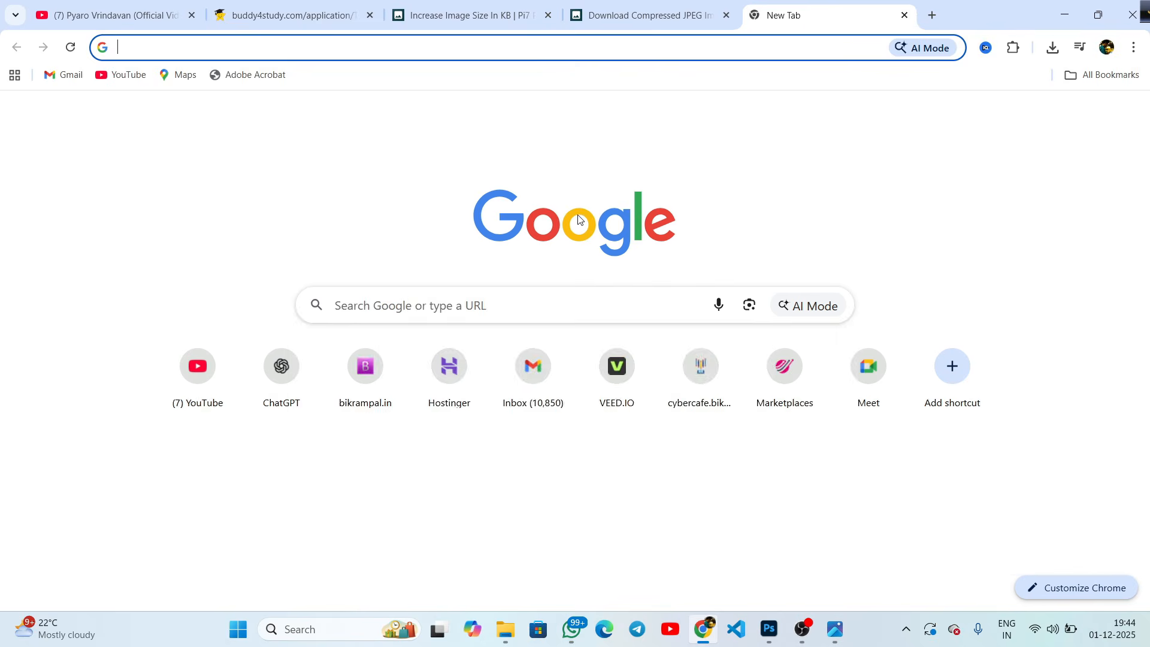
click(362, 310)
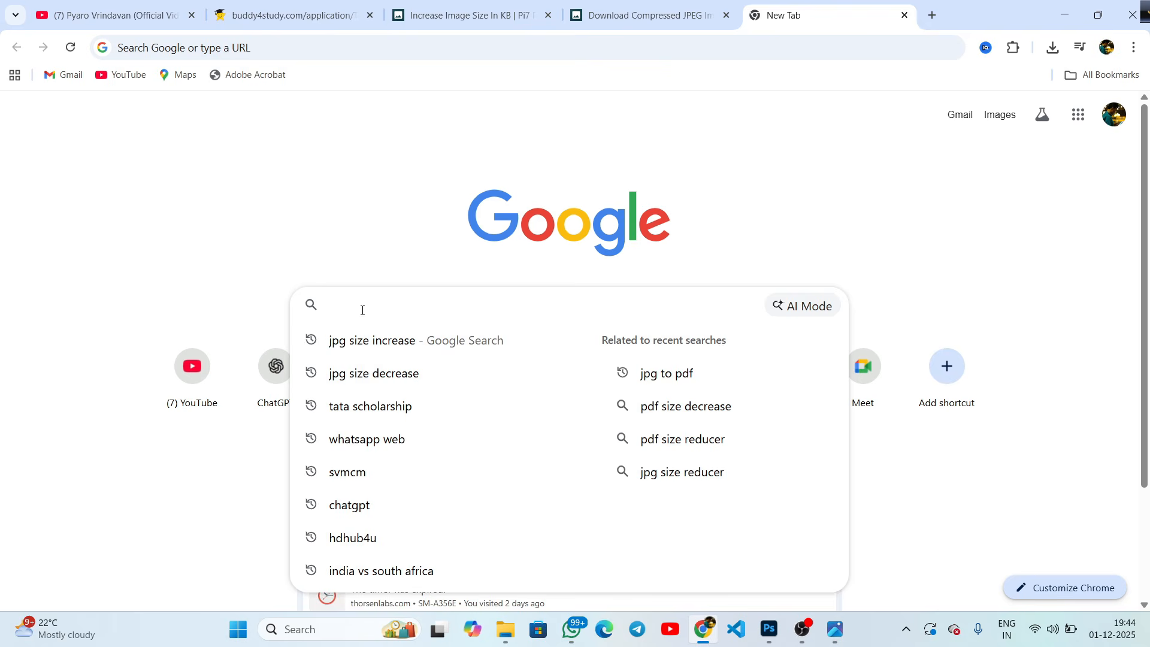
text(jpg to ps)
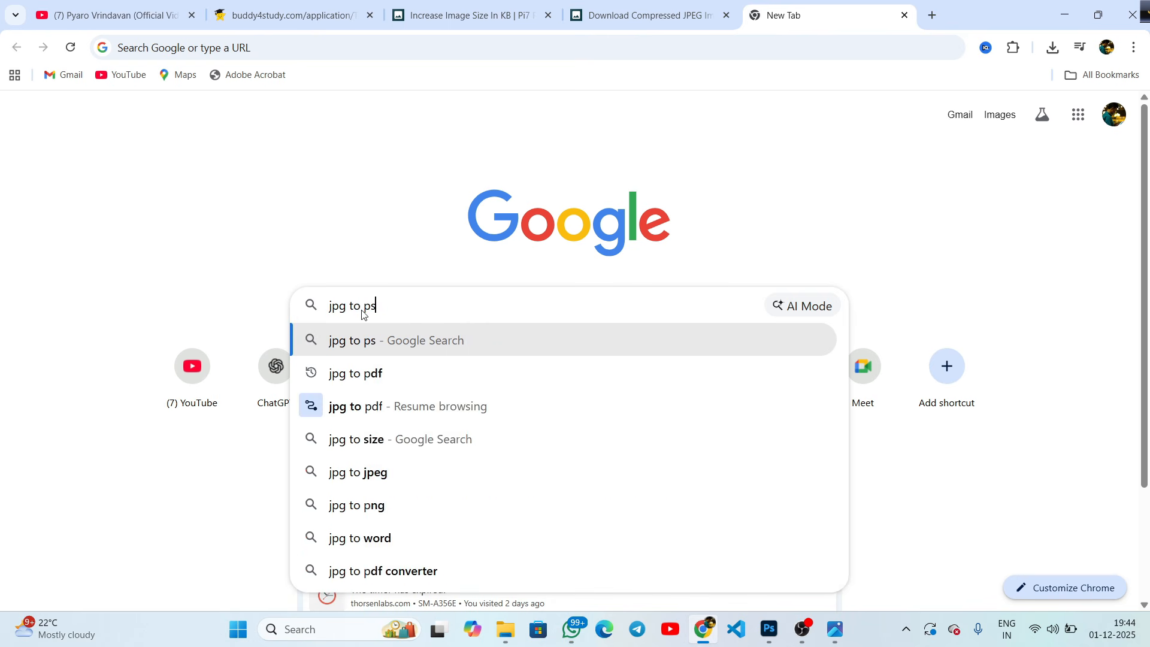
text(d)
key(BackSpace)
key(BackSpace)
text(df)
key(Escape)
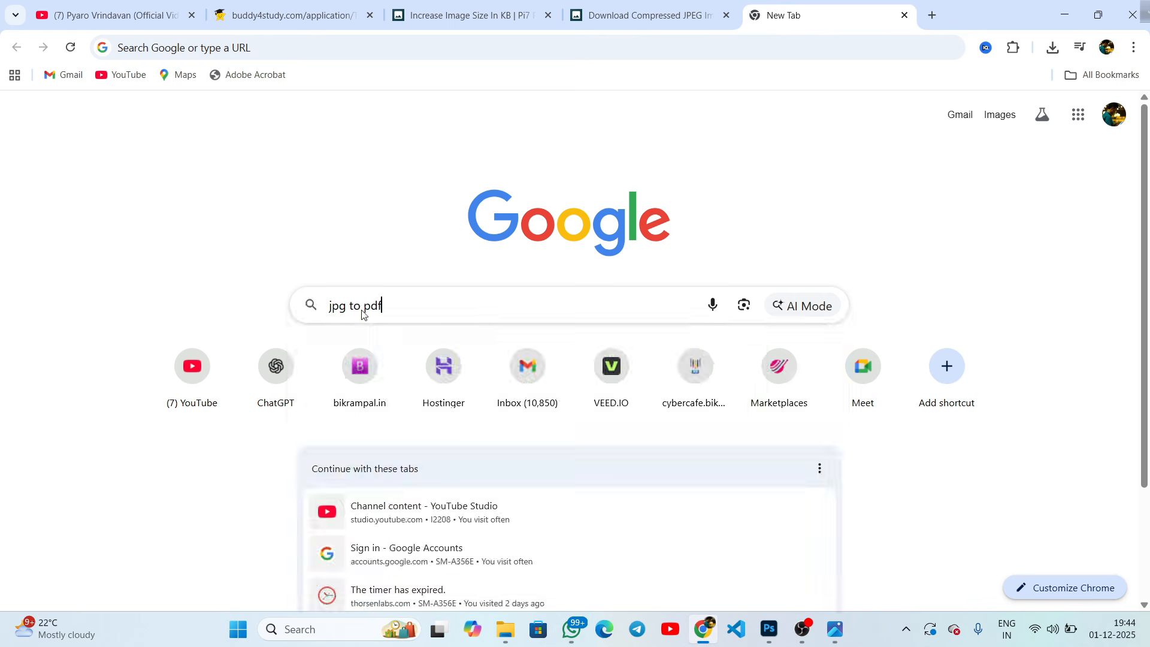
key(Return)
click(193, 277)
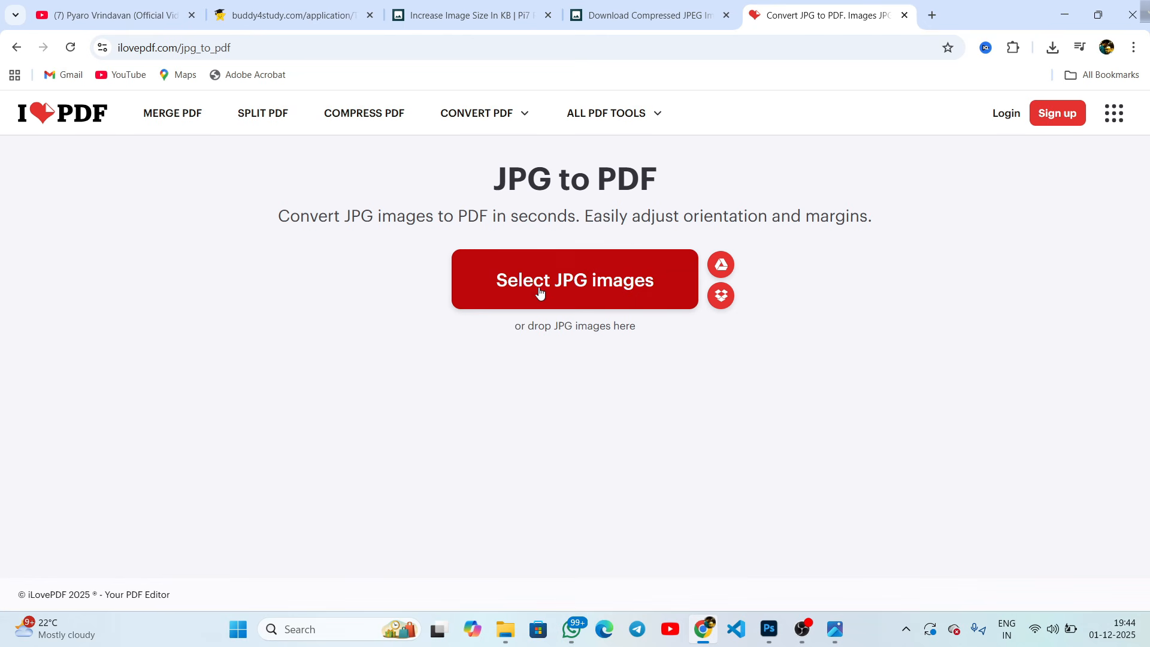
Load Screenshot (14) and Screenshot (15) from the Screenshots folder into the JPG to PDF converter.
click(585, 290)
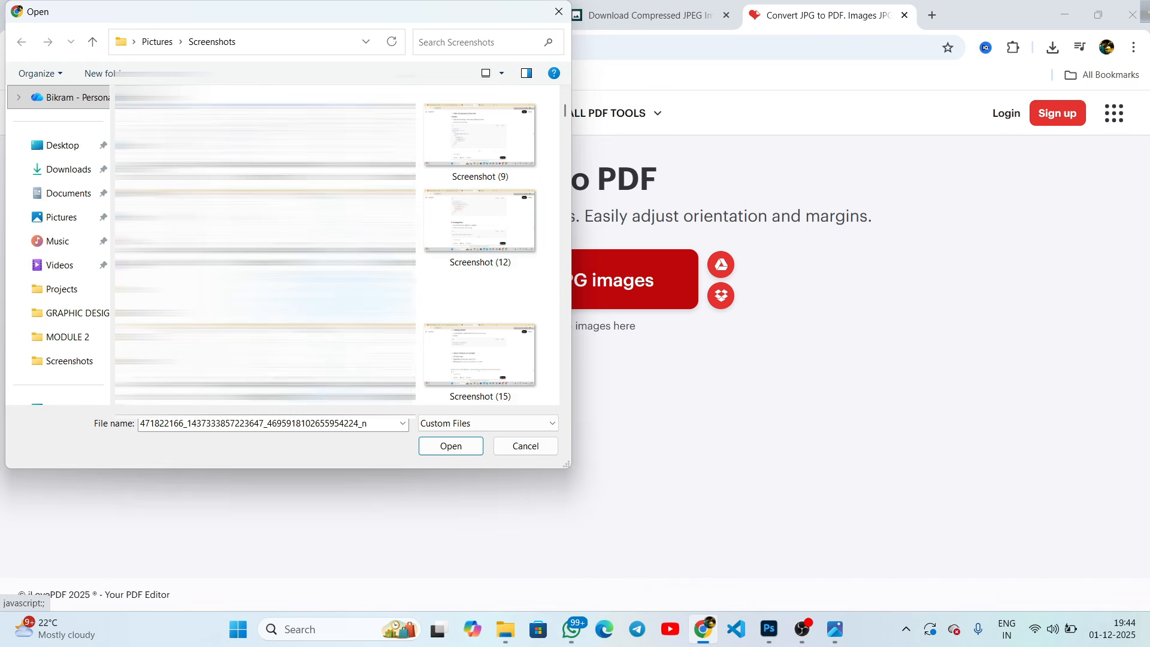
click(493, 357)
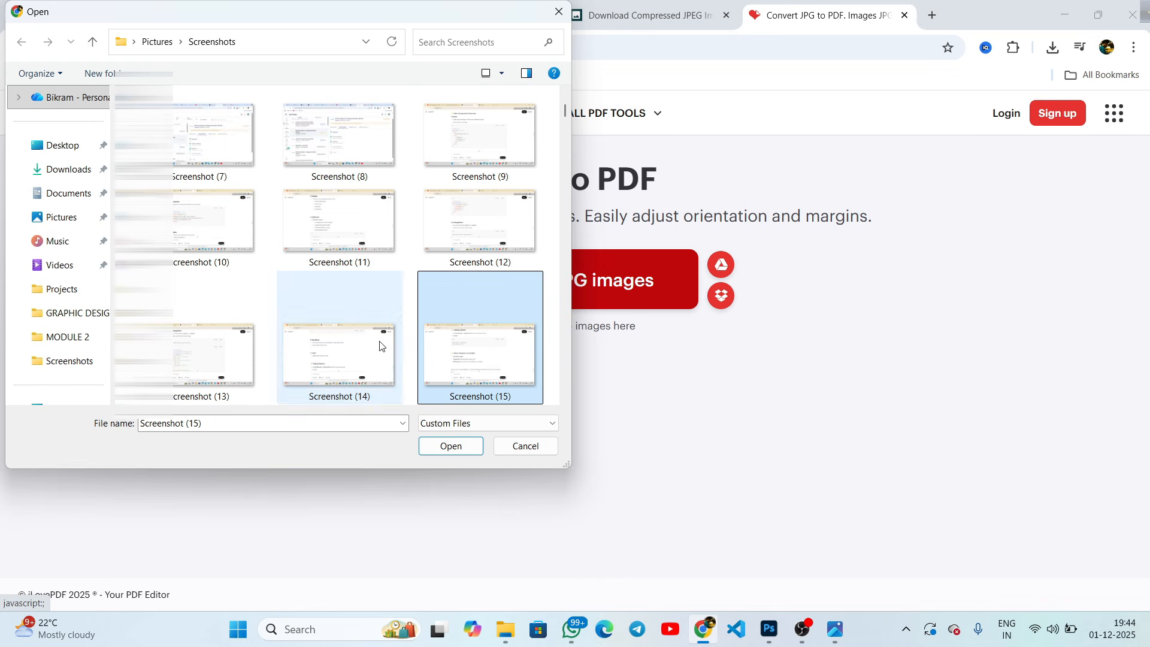
ctrl+click(379, 345)
click(459, 449)
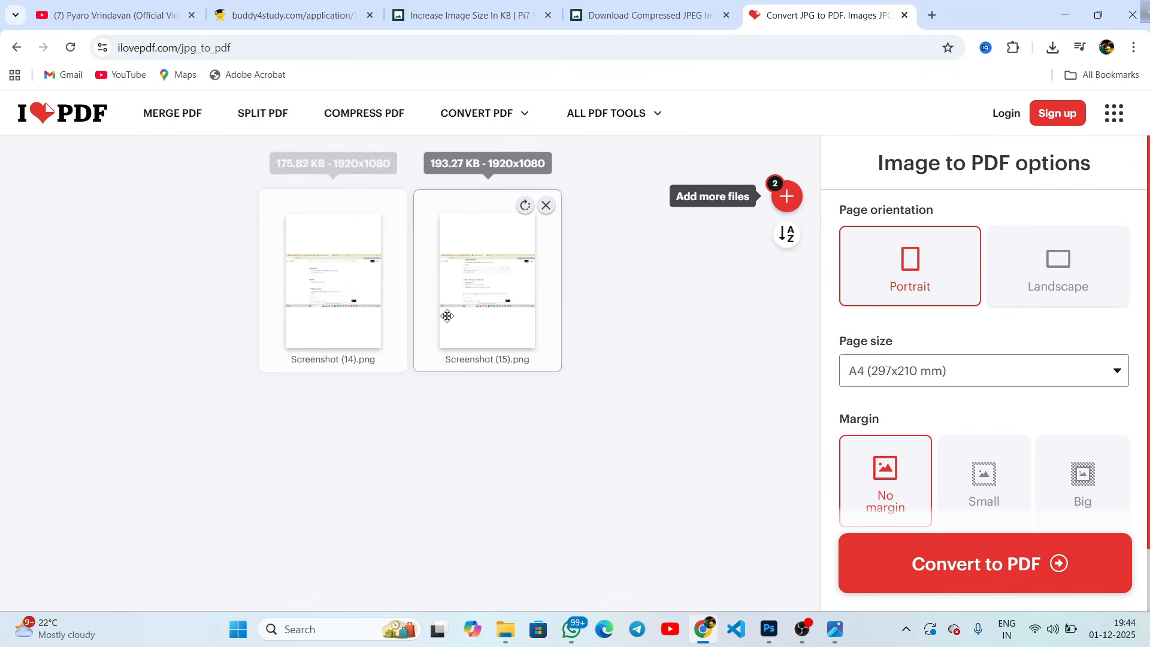
drag(447, 316, 474, 376)
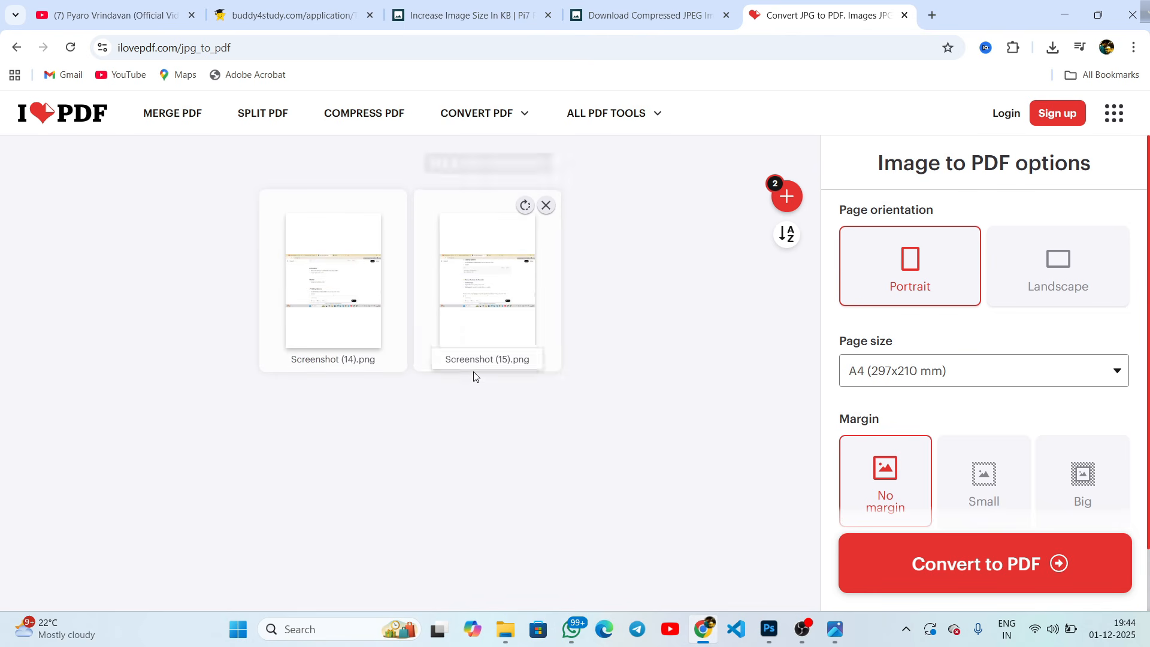
Convert the two images into one PDF, then download the file and view it in Adobe Acrobat.
click(987, 576)
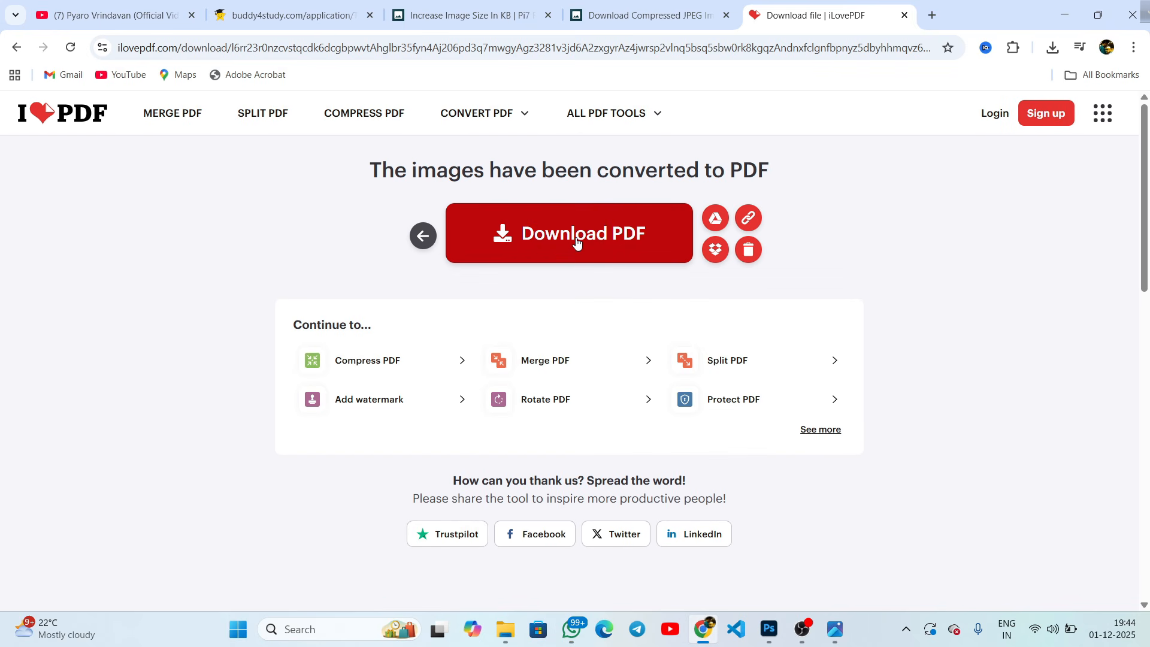
click(576, 241)
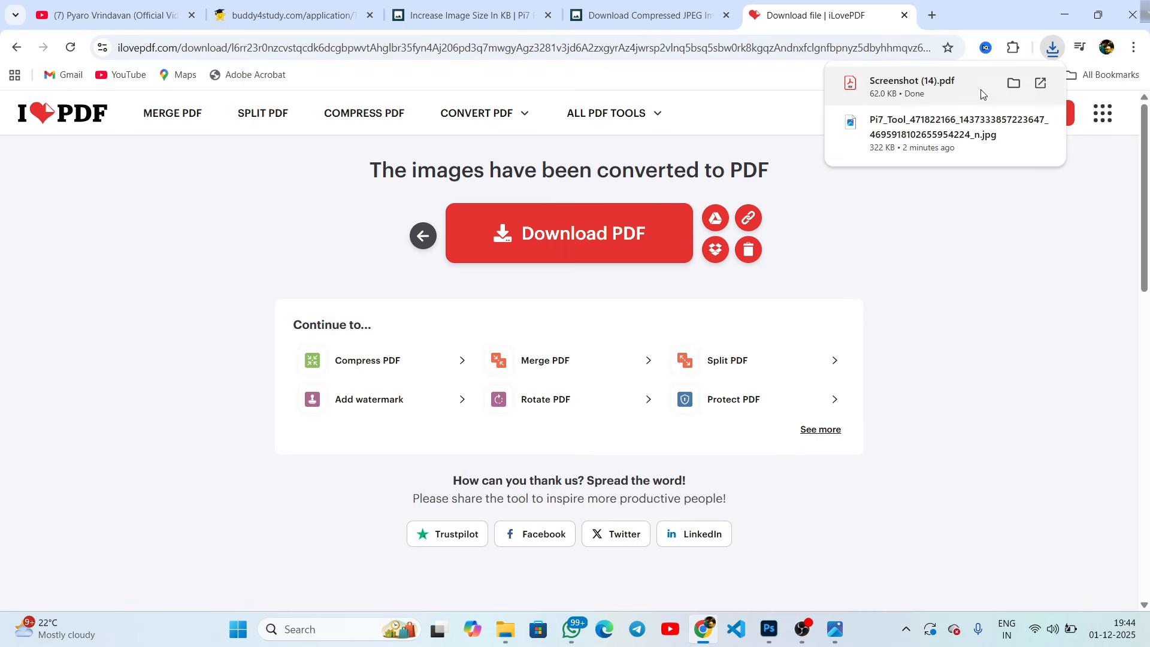
click(982, 94)
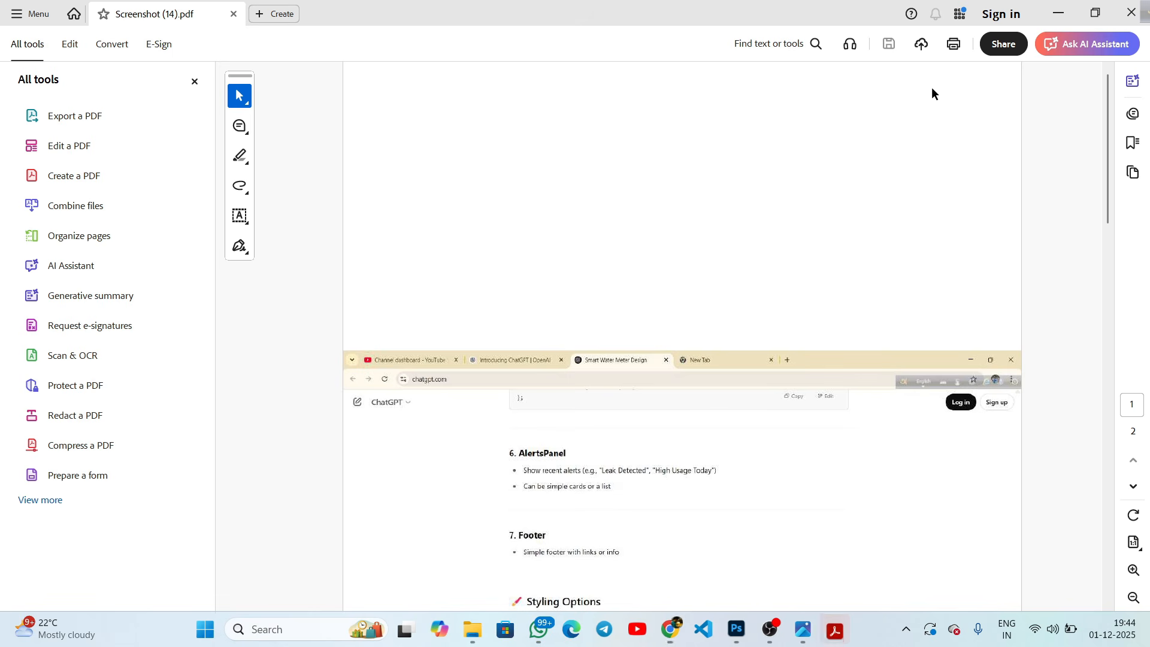
click(1074, 18)
Return to the scholarship form and review the identity proof, family income proof and 10th marksheet requirements.
click(287, 15)
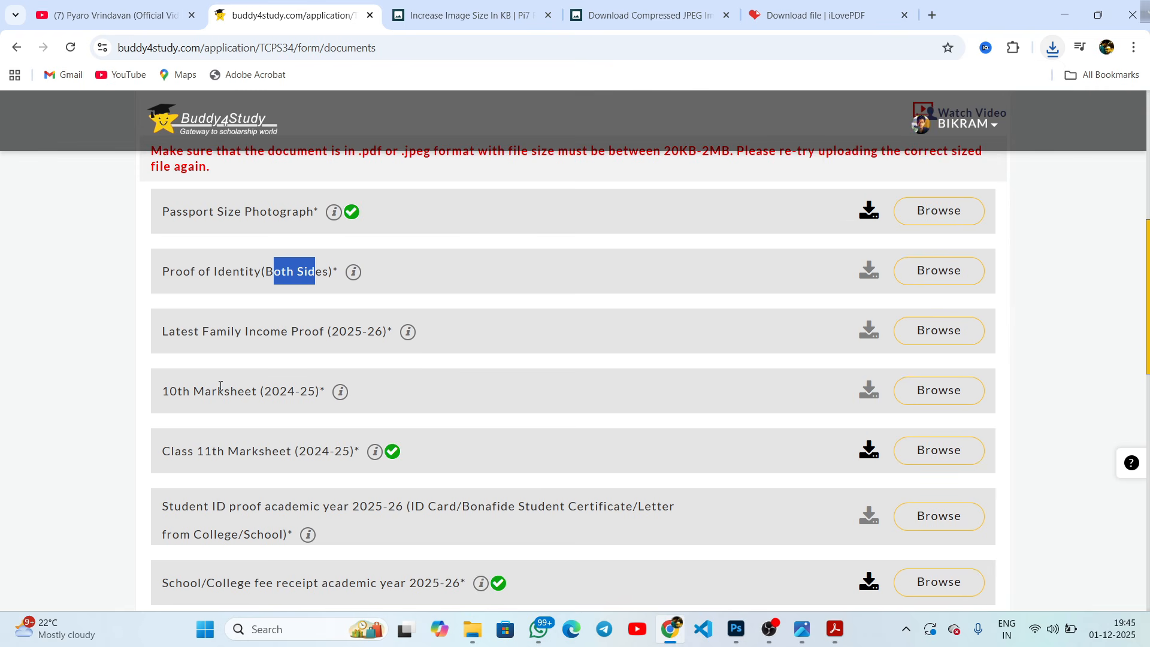
click(306, 275)
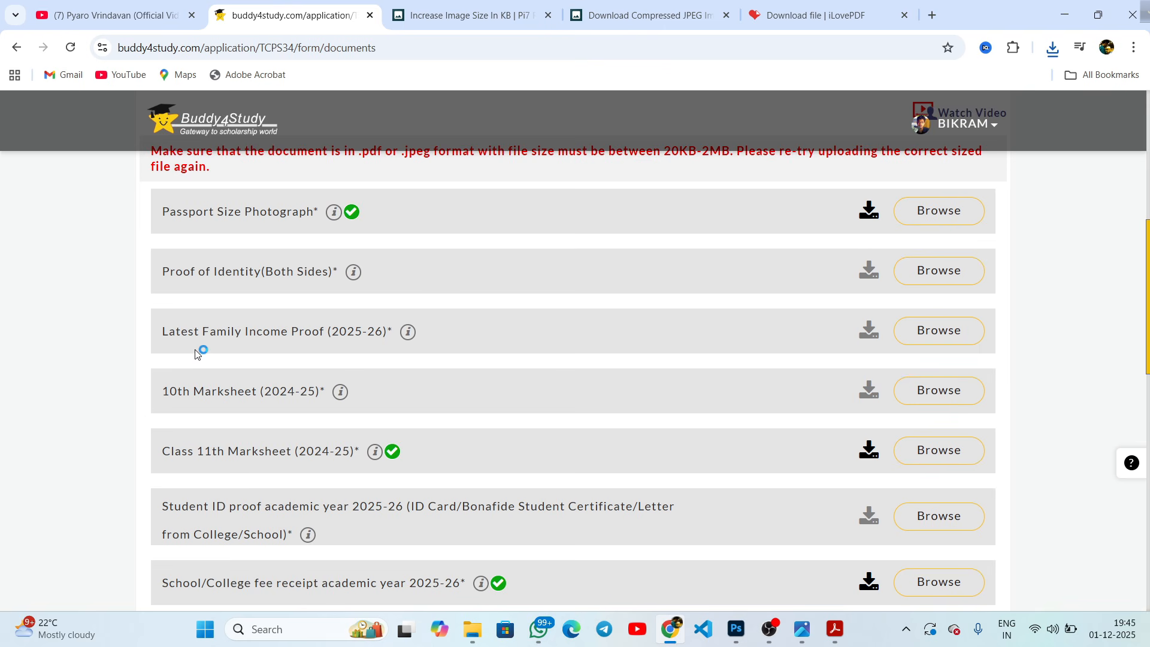
drag(256, 331, 324, 331)
scroll(320, 365, down, 1)
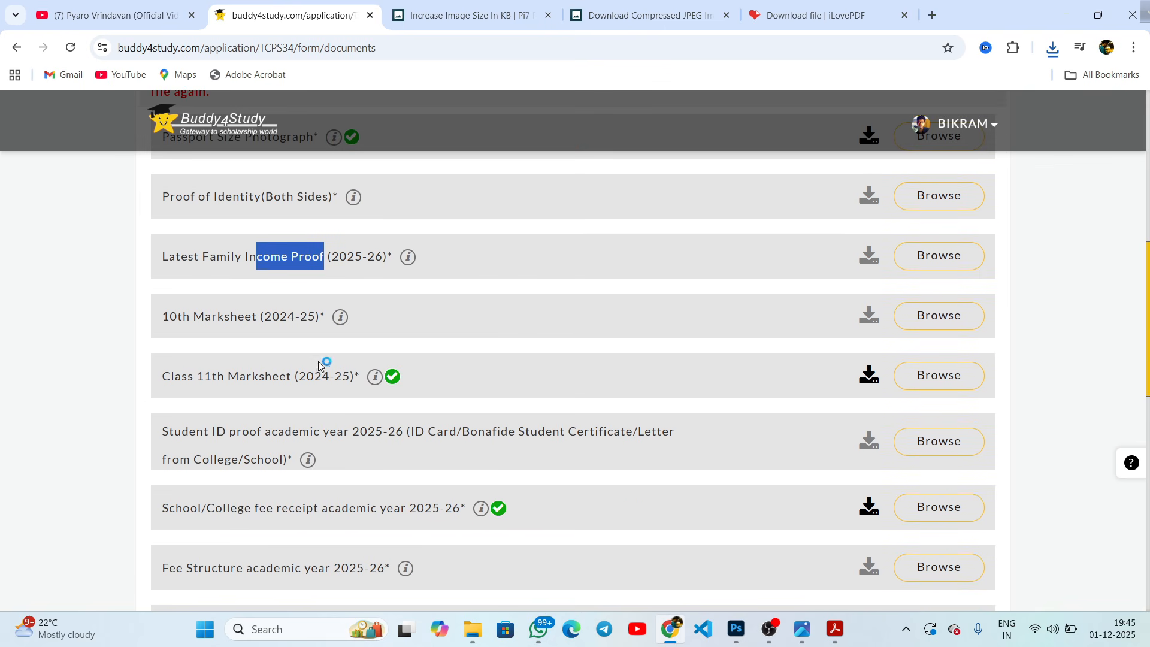
drag(162, 316, 279, 316)
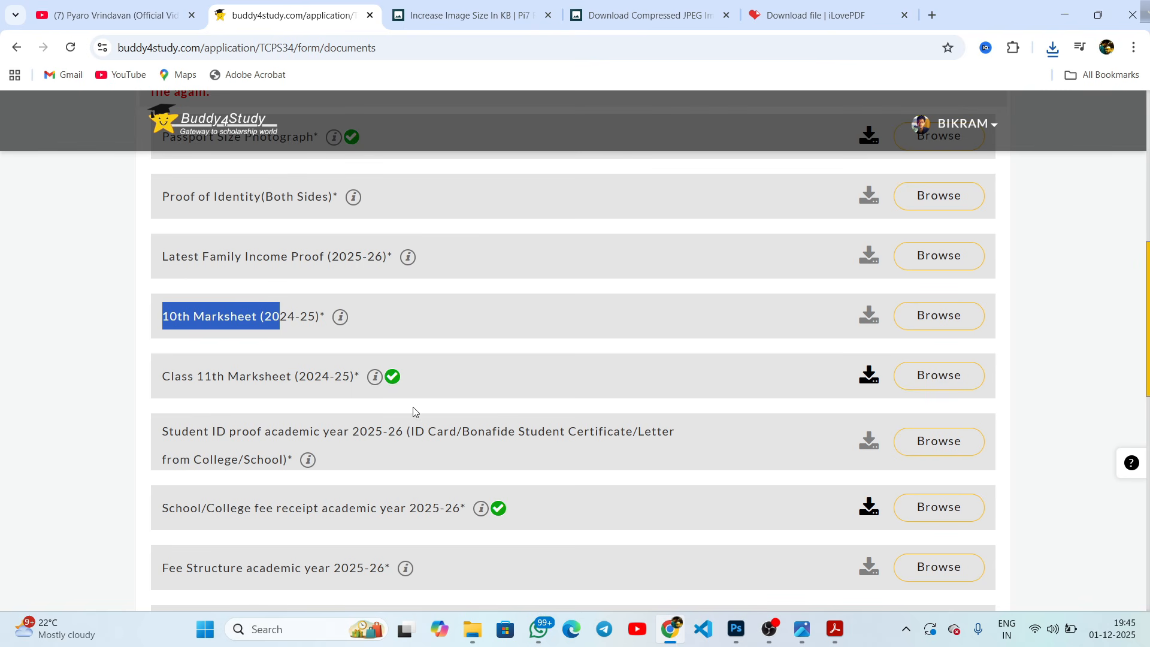
Examine the remaining required documents: student ID proof, fee receipt, fee structure, bank passbook and home picture.
scroll(290, 455, down, 3)
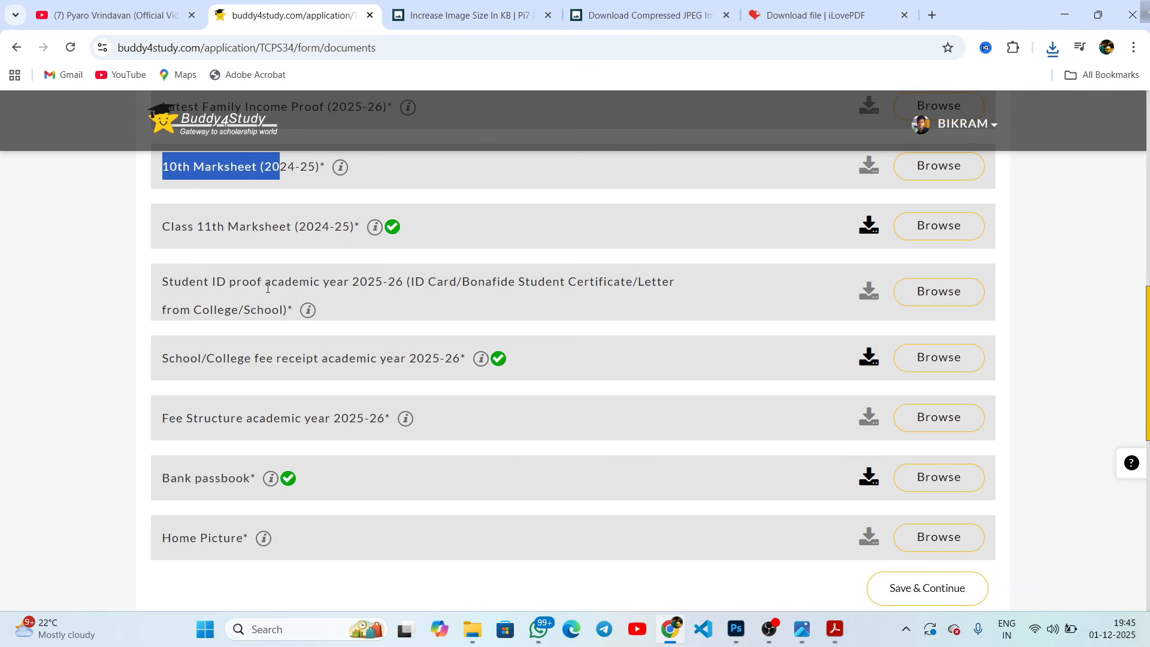
drag(277, 280, 390, 285)
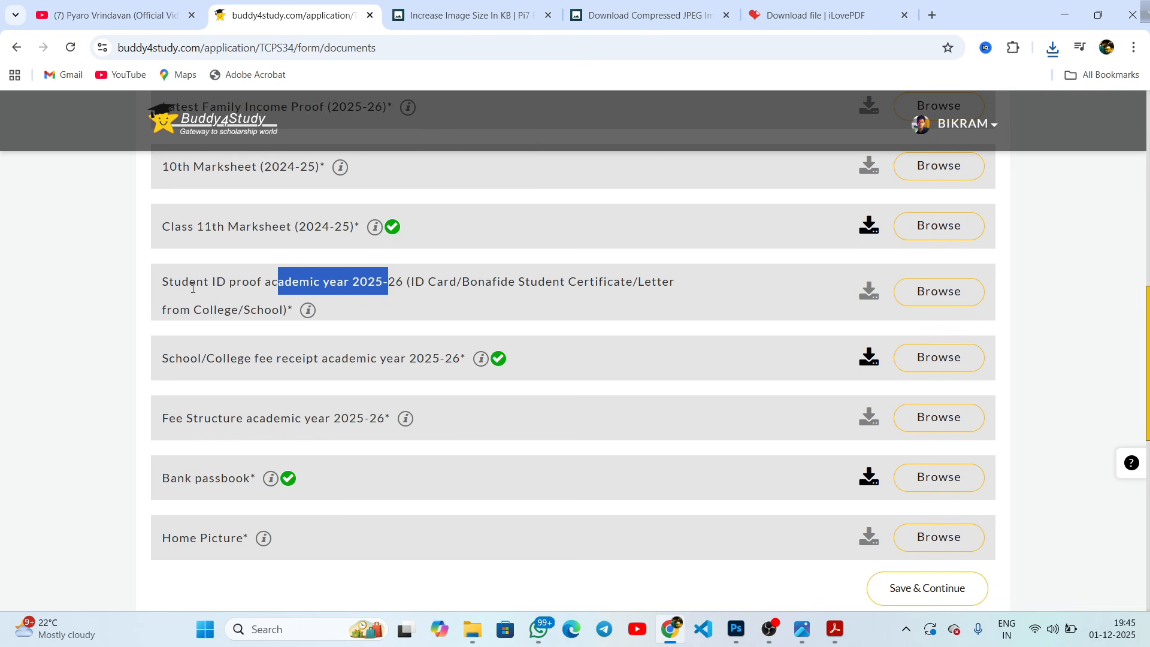
click(317, 277)
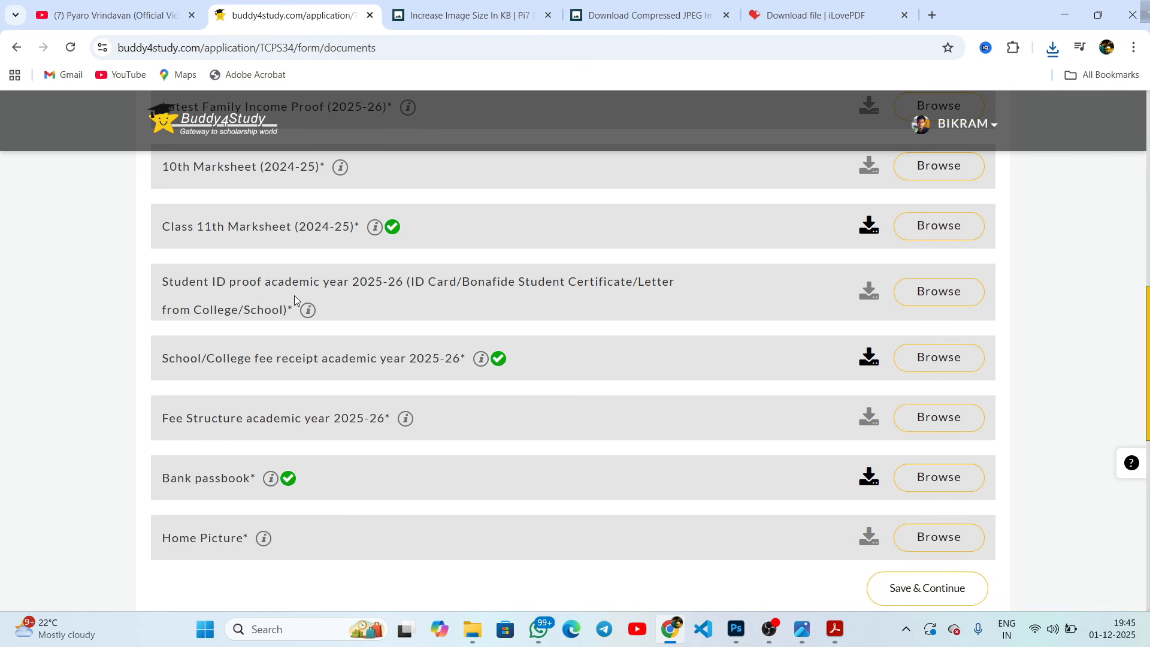
drag(246, 359, 445, 359)
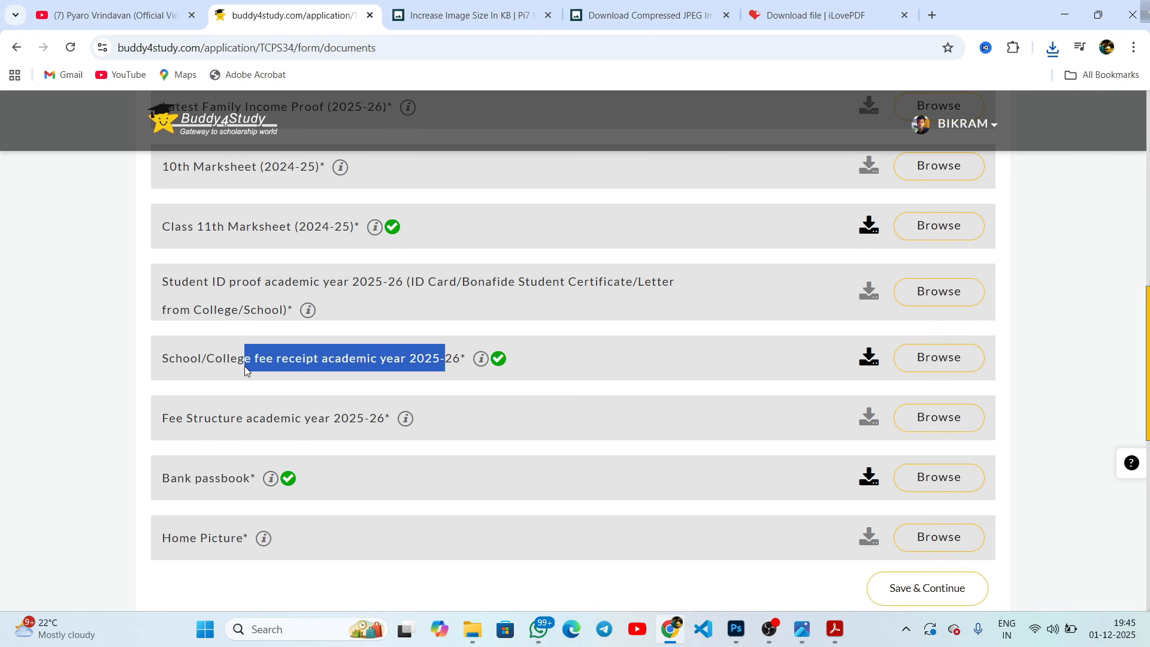
click(346, 354)
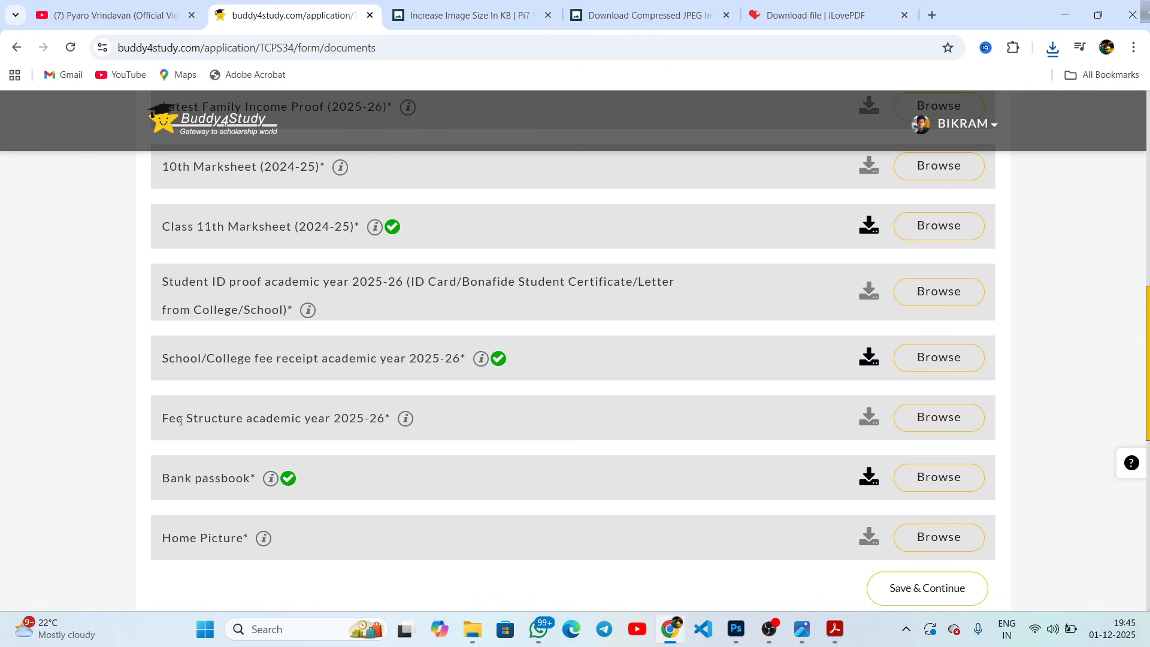
drag(173, 421, 366, 421)
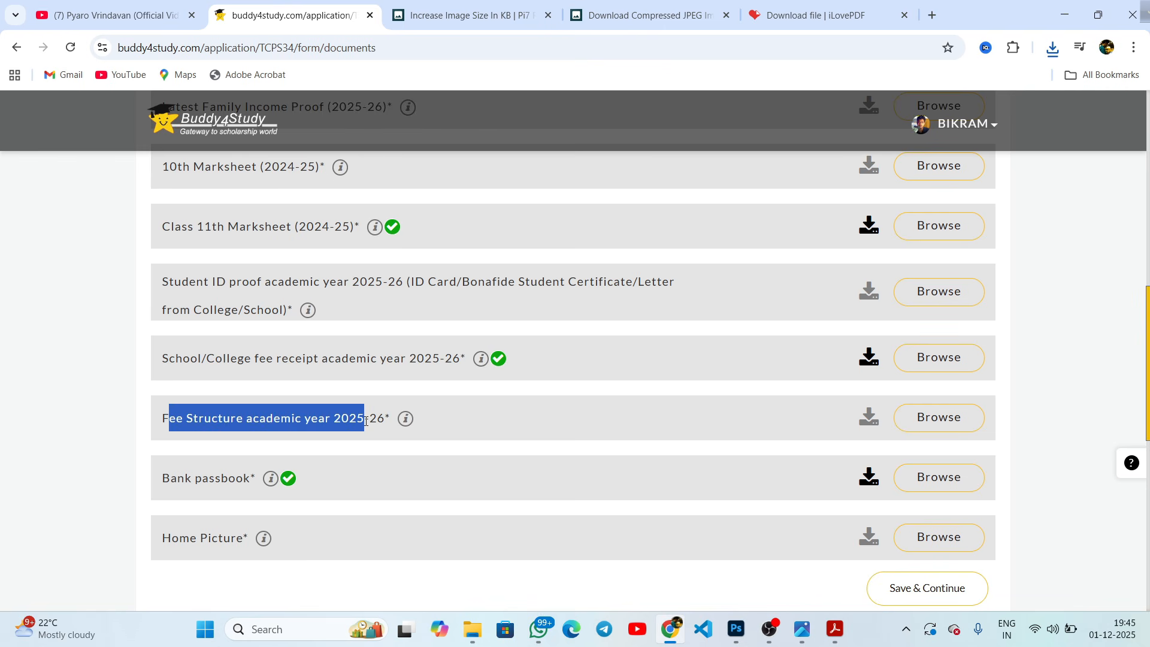
click(308, 414)
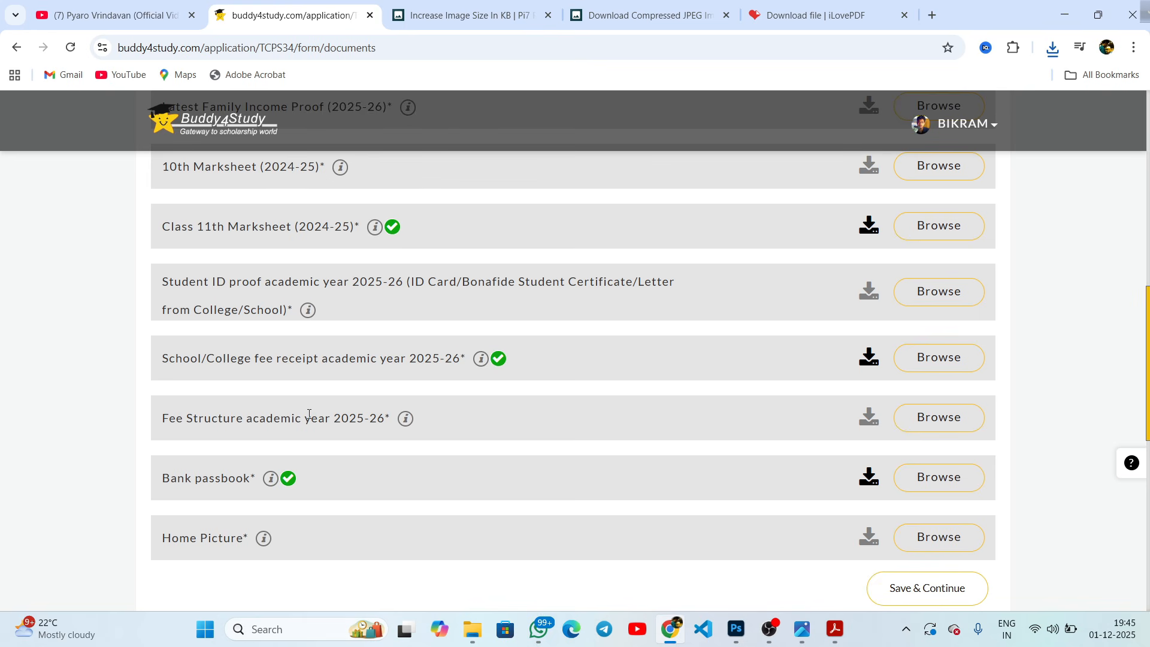
scroll(342, 425, down, 1)
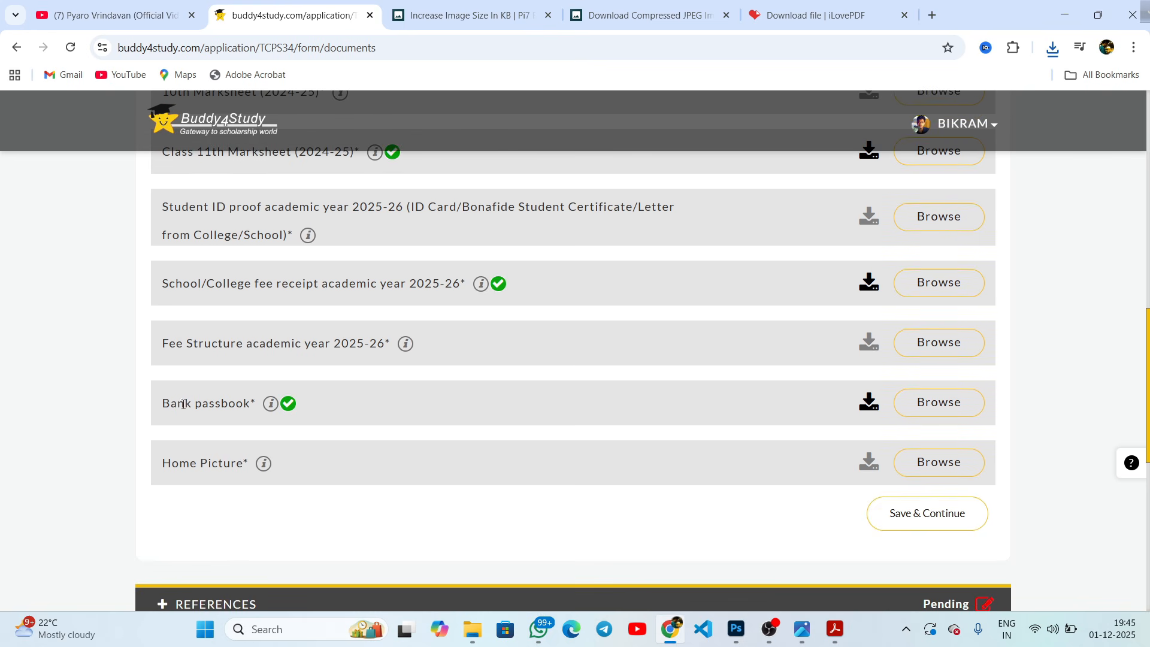
drag(183, 404, 237, 402)
drag(172, 466, 219, 481)
click(221, 459)
Open the References section of the application form.
scroll(351, 458, down, 2)
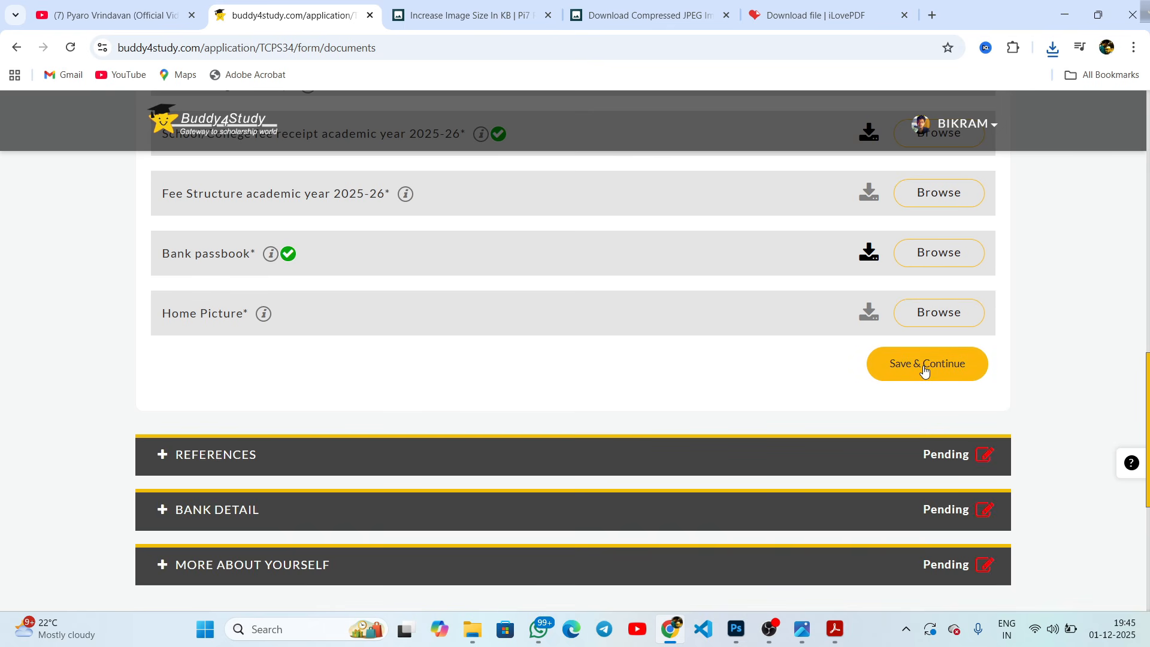
scroll(539, 395, down, 1)
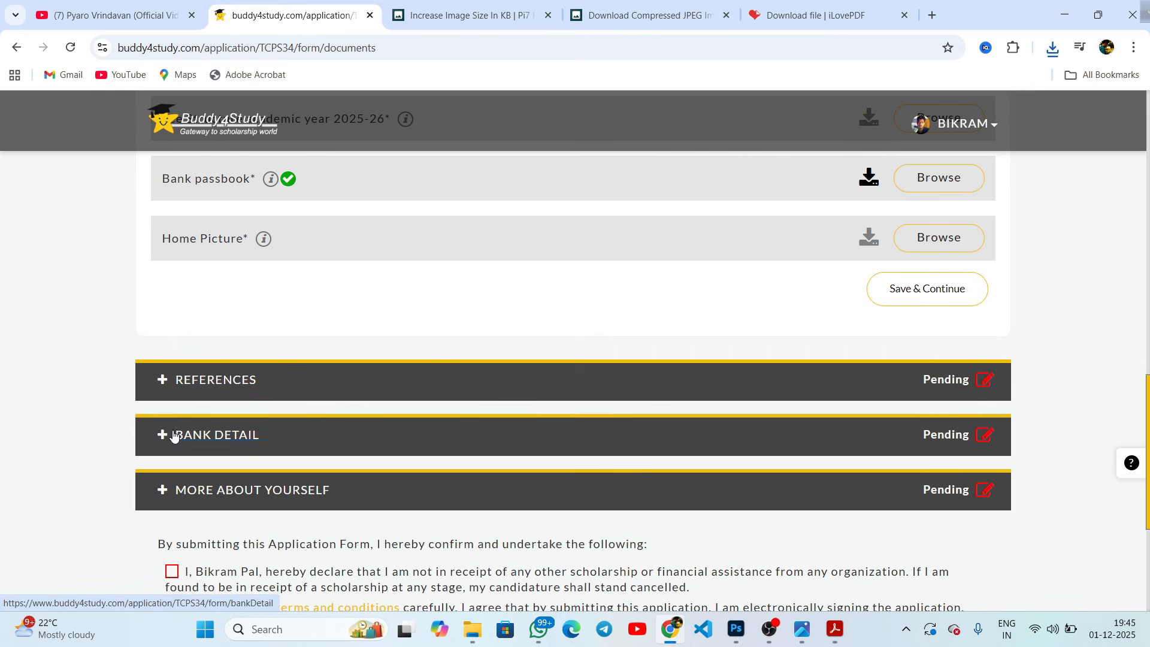
click(162, 381)
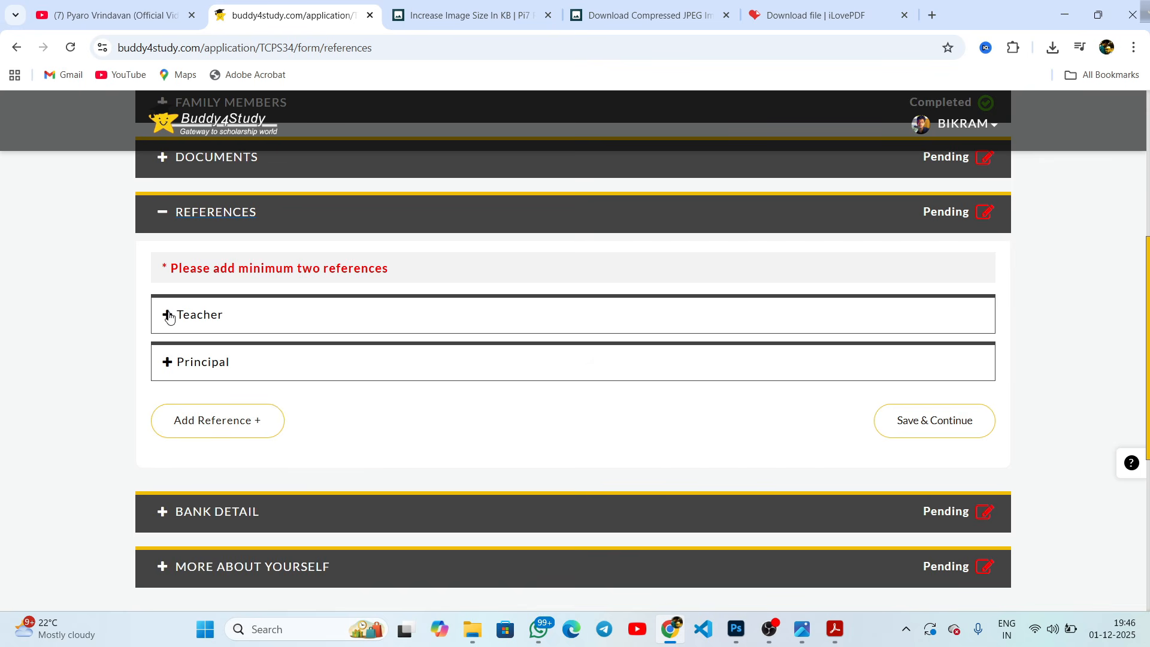
Open a blank third reference entry, examine its name, mobile and relation fields, and close it without saving.
click(218, 420)
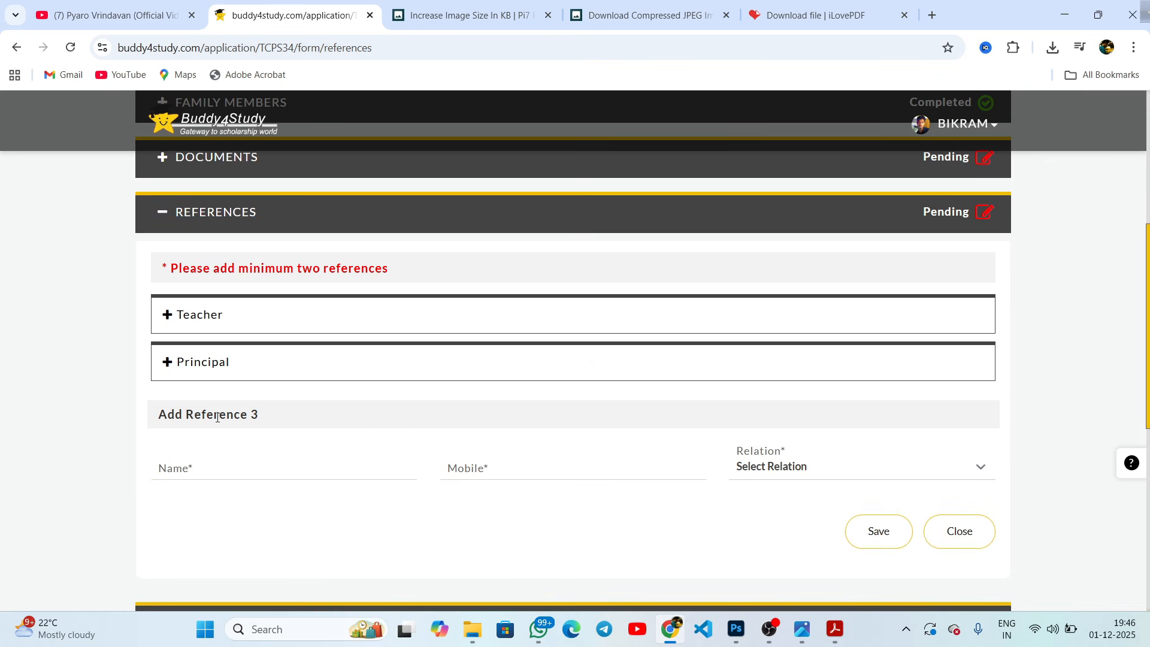
click(180, 469)
click(206, 530)
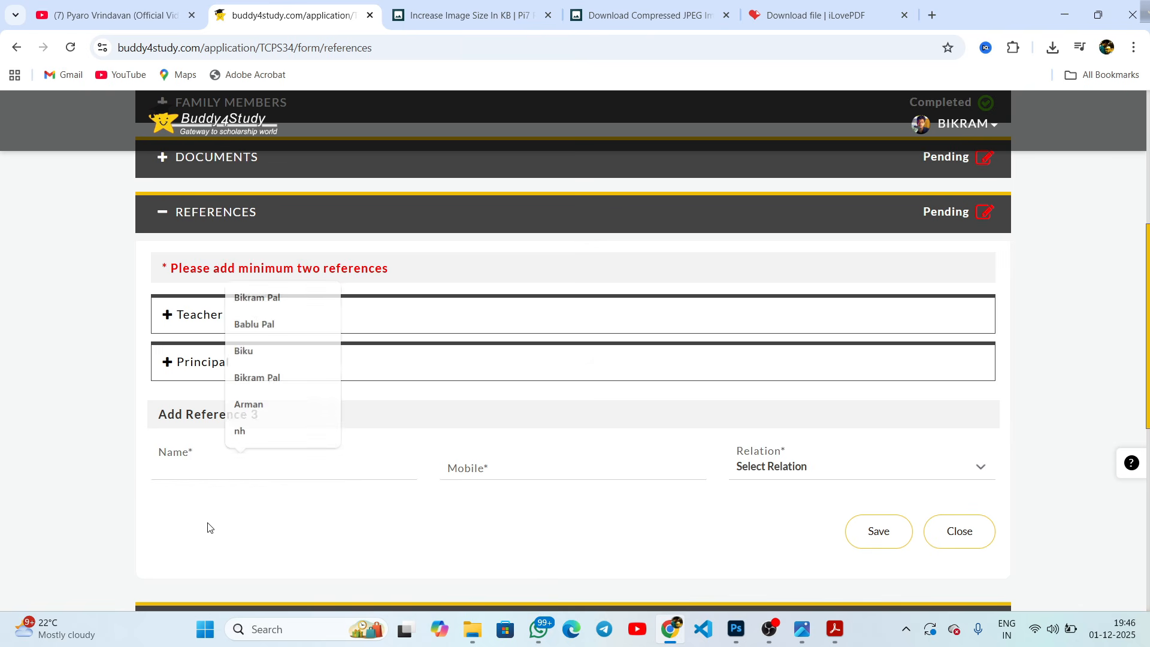
click(797, 472)
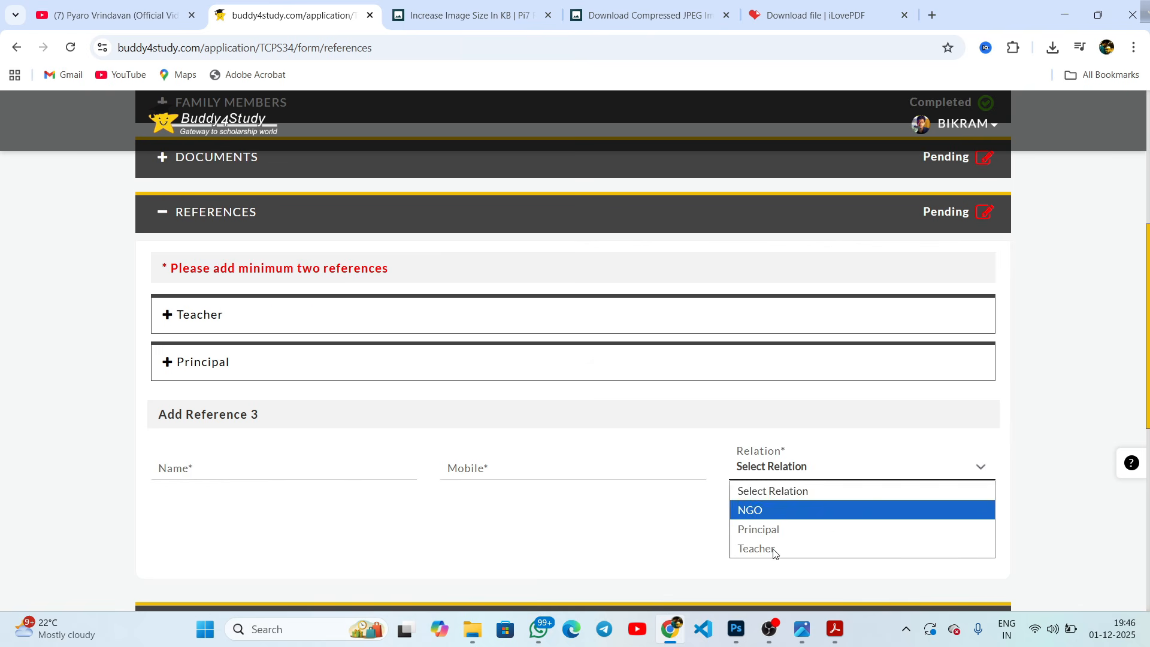
click(649, 534)
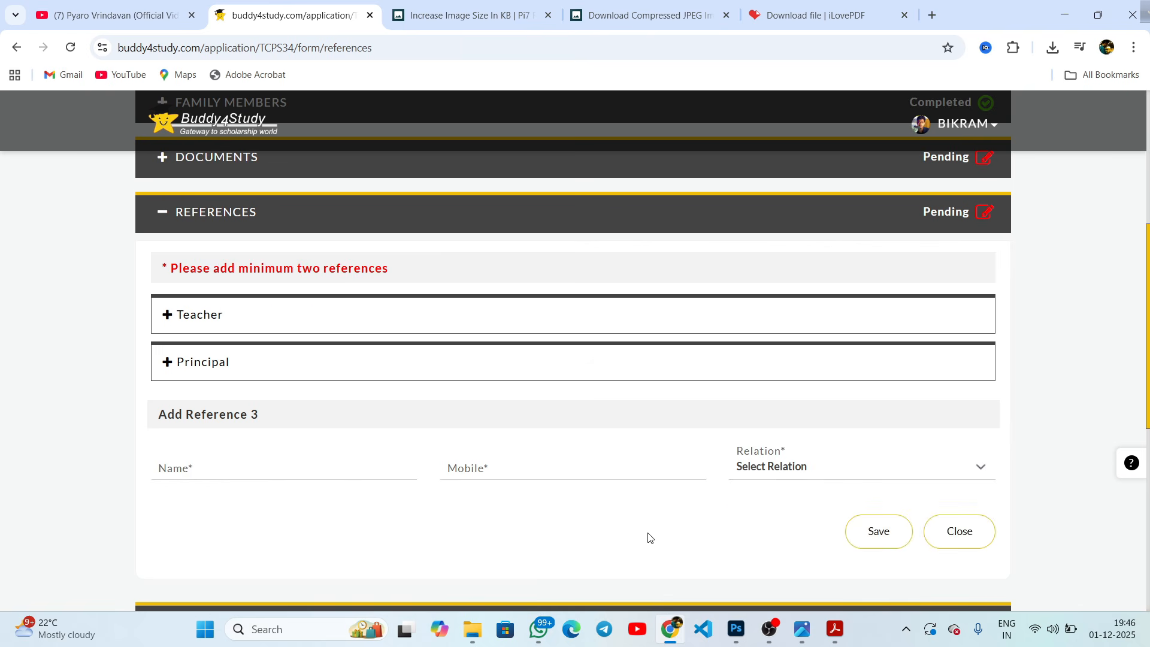
click(960, 532)
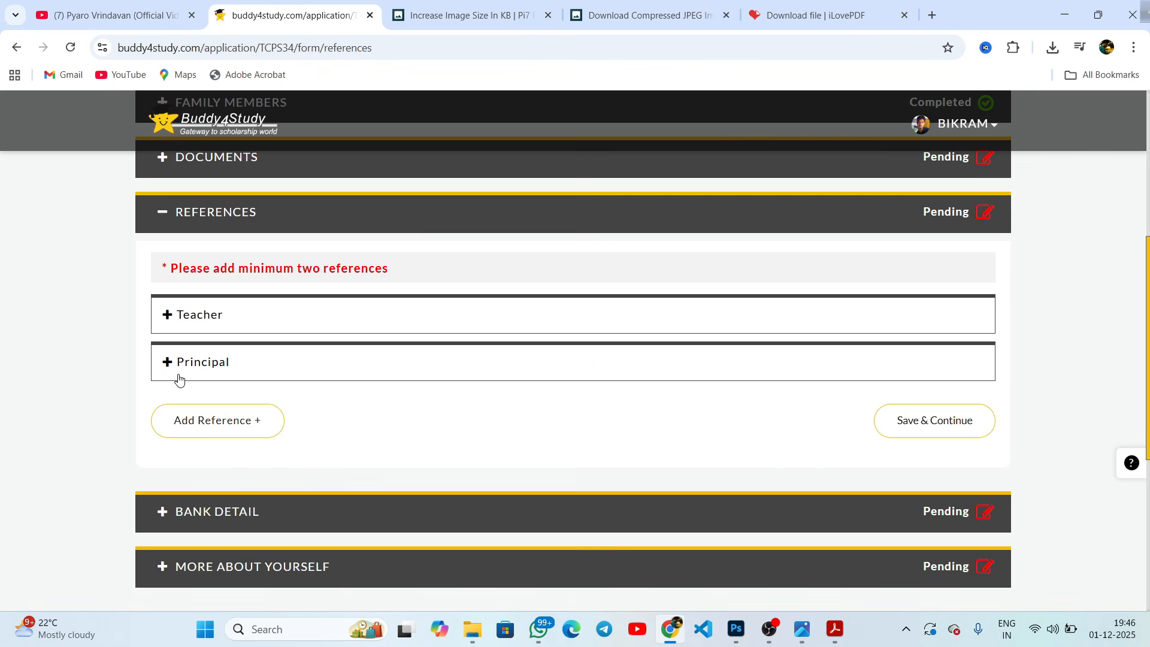
Review the details stored in the Teacher and Principal reference entries.
click(167, 315)
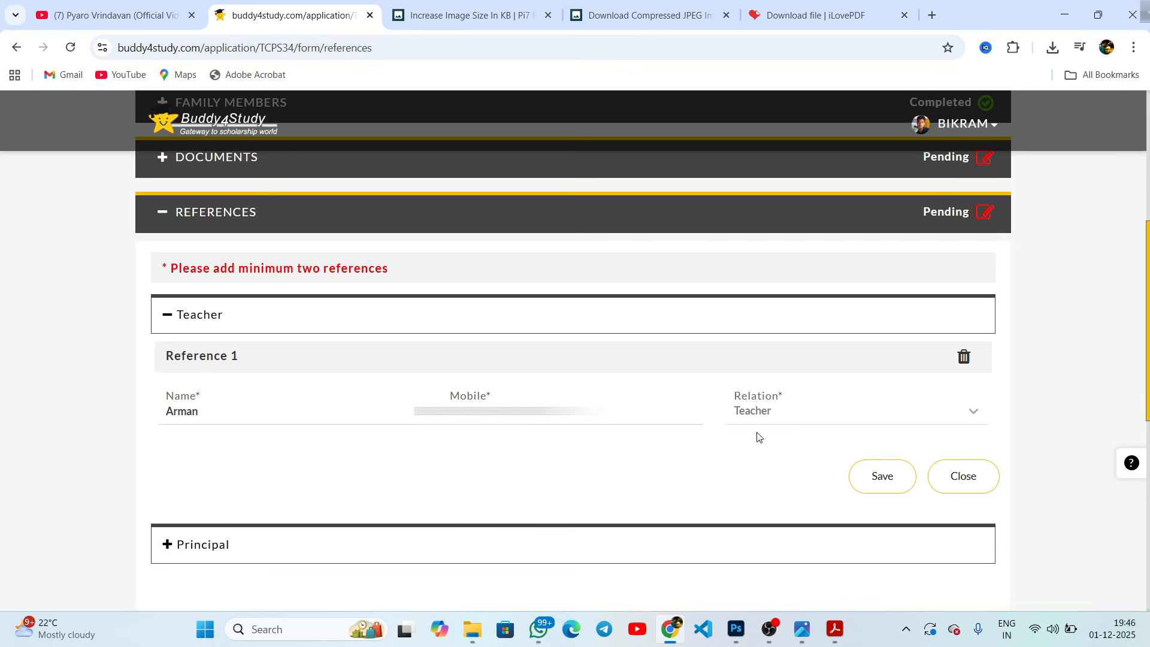
scroll(308, 496, down, 1)
click(177, 470)
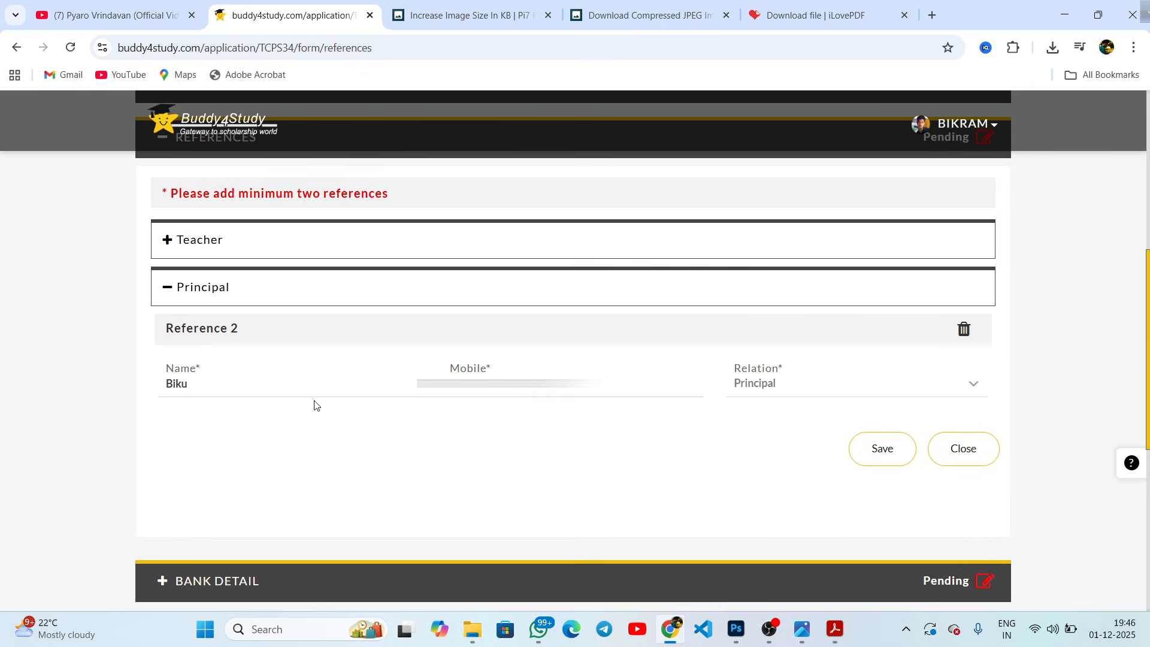
Start a new bank detail entry and fill in the account holder's name and the account number.
scroll(411, 474, down, 4)
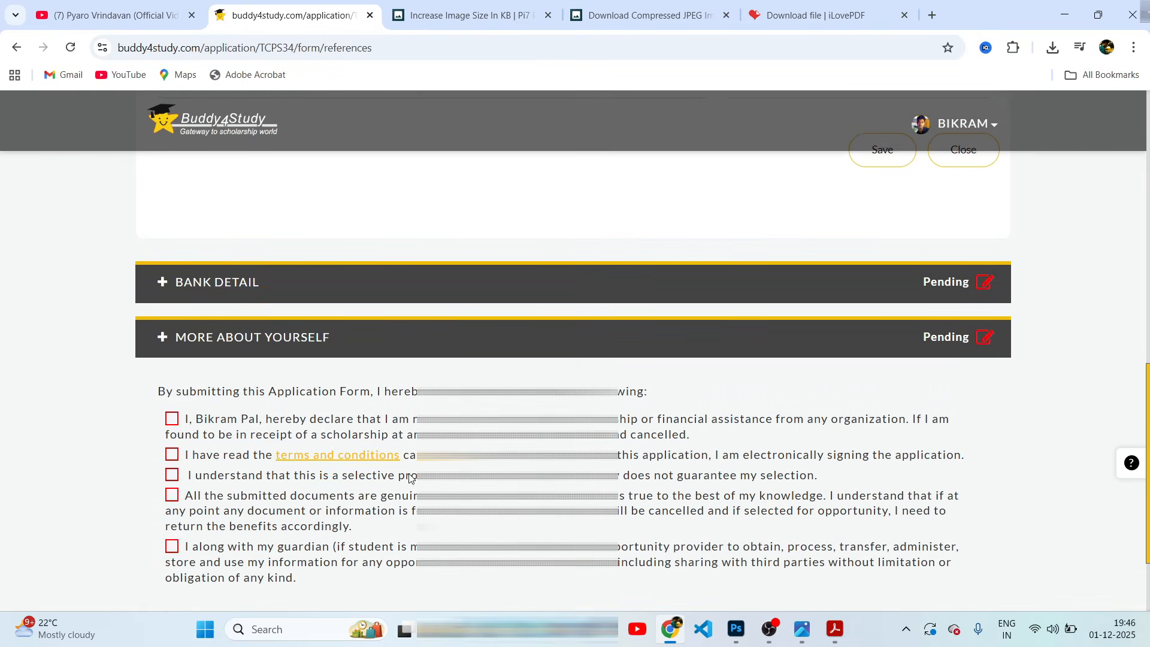
click(201, 322)
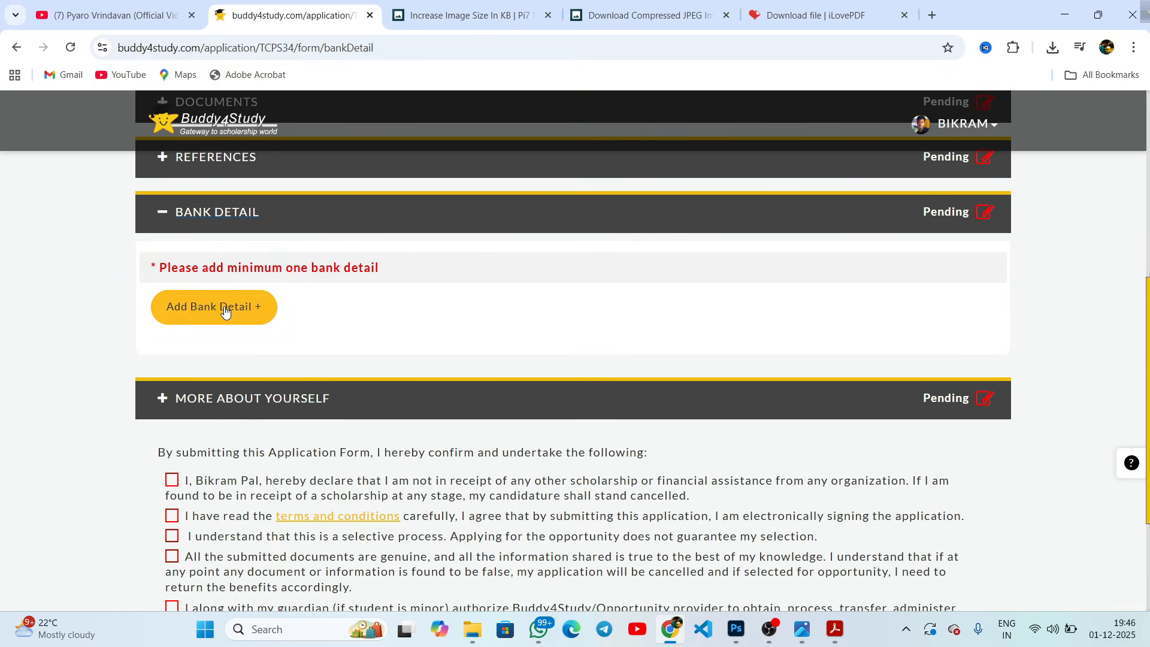
click(225, 312)
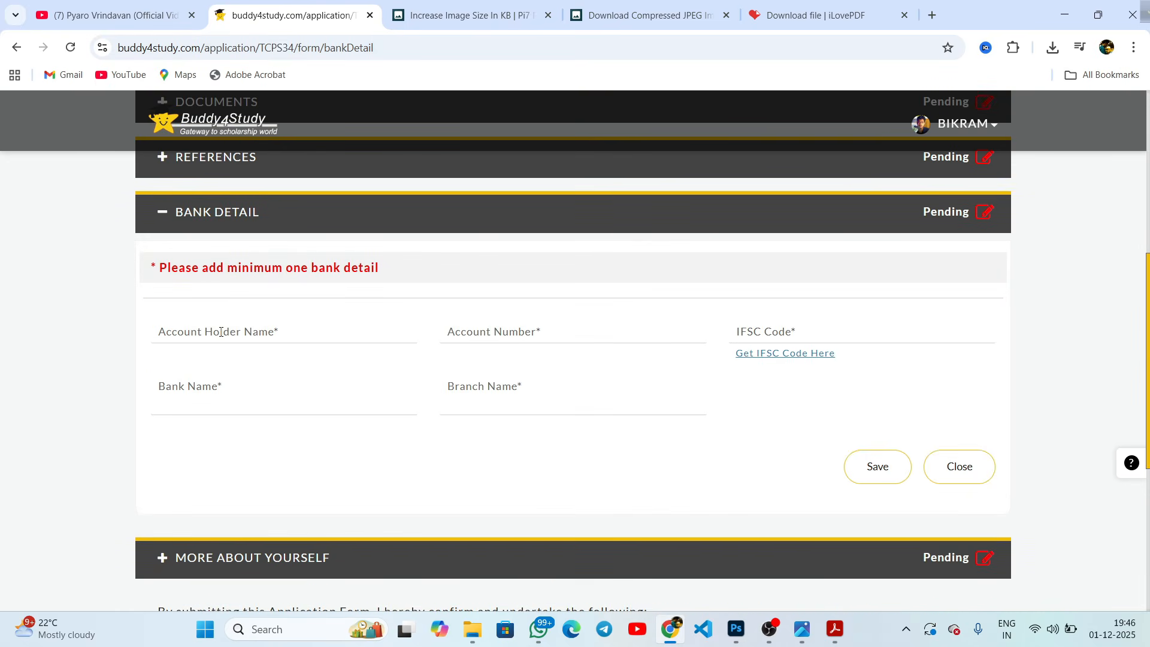
click(233, 334)
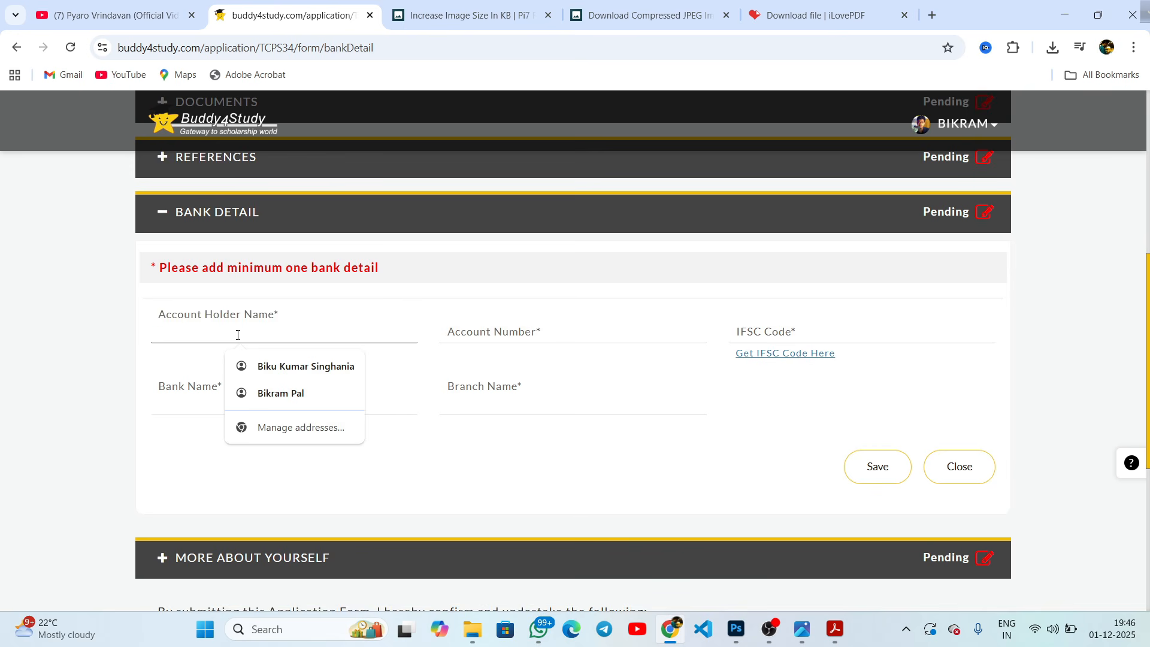
click(317, 397)
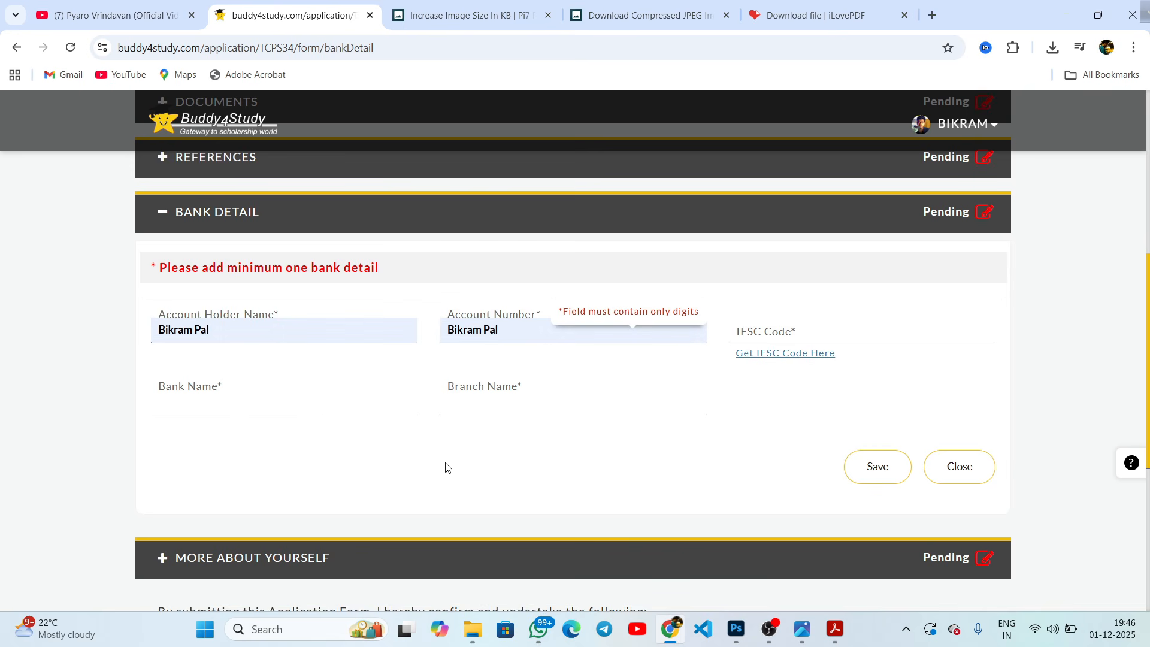
click(375, 476)
triple_click(499, 333)
key(BackSpace)
text(•••)
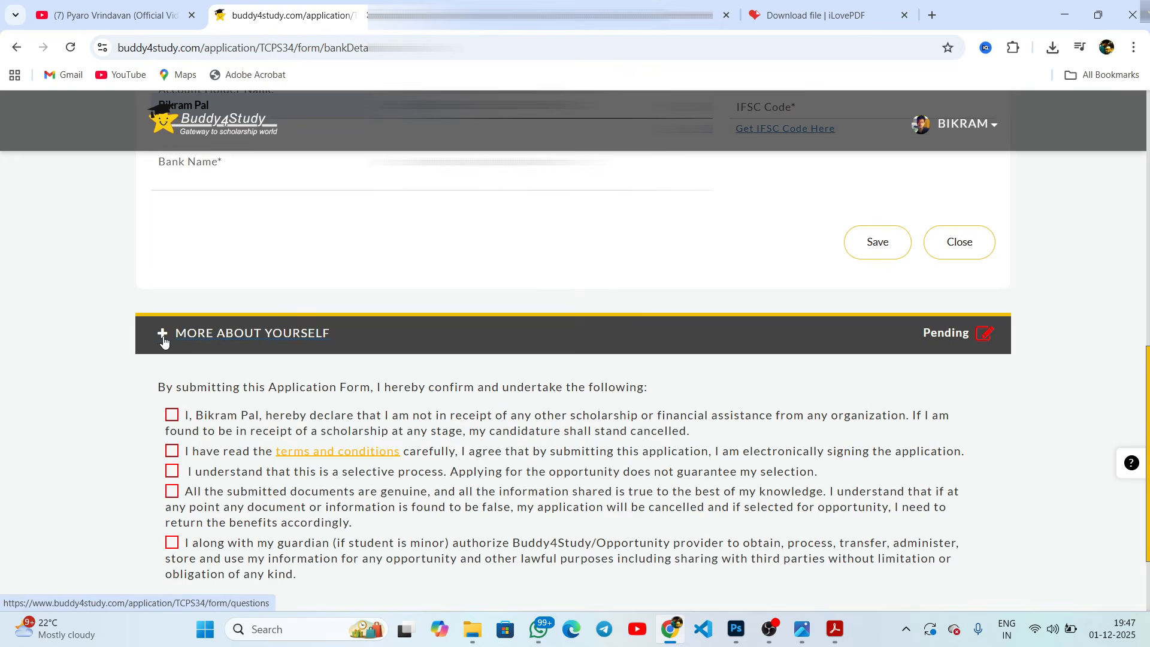
Open the More About Yourself section and go to the answer area of the career aspirations question.
click(163, 336)
scroll(339, 415, up, 2)
scroll(339, 415, up, 2)
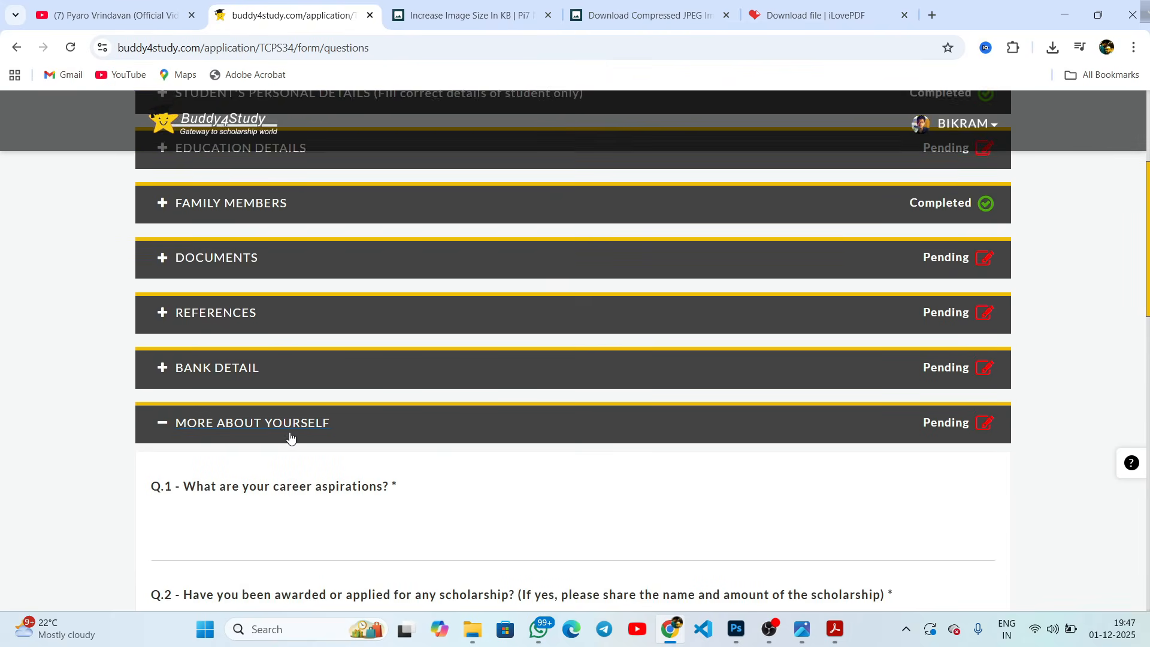
scroll(289, 434, down, 2)
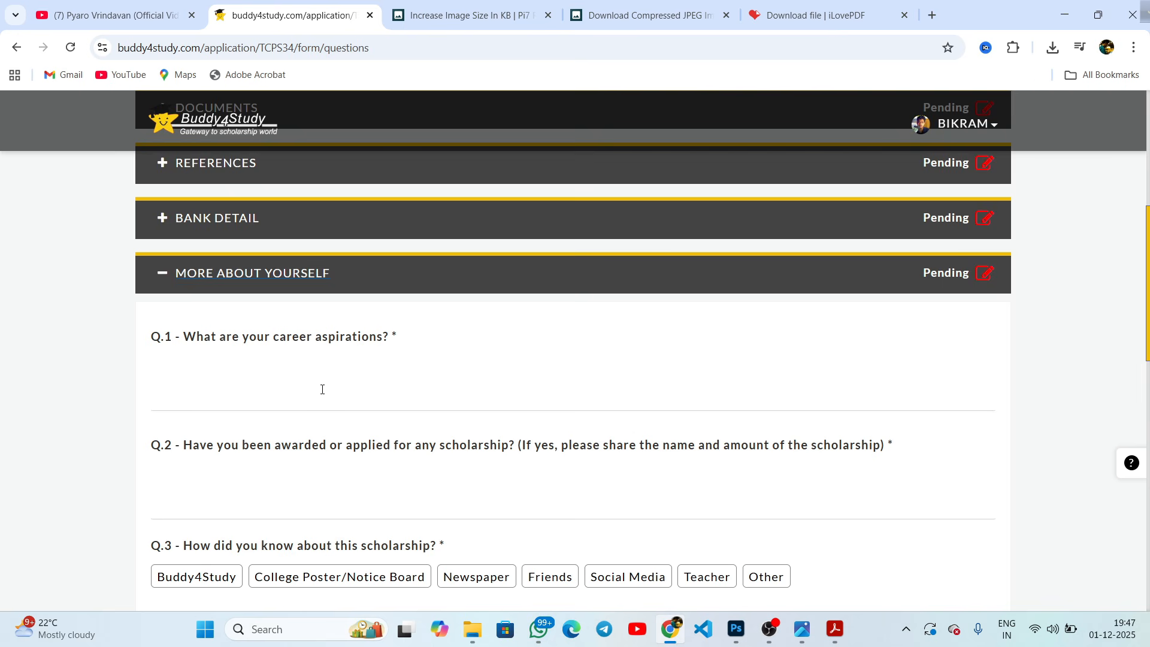
click(322, 389)
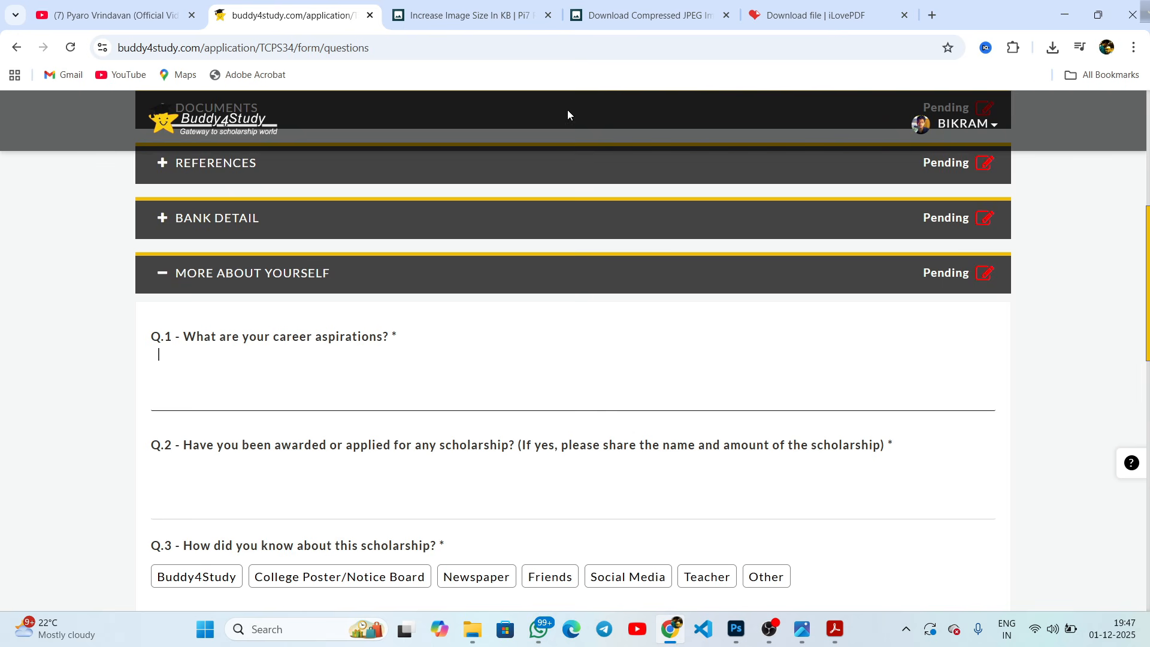
Answer Q.2 about other scholarships with "yes , Scholarship Name : svmcm".
scroll(223, 421, down, 1)
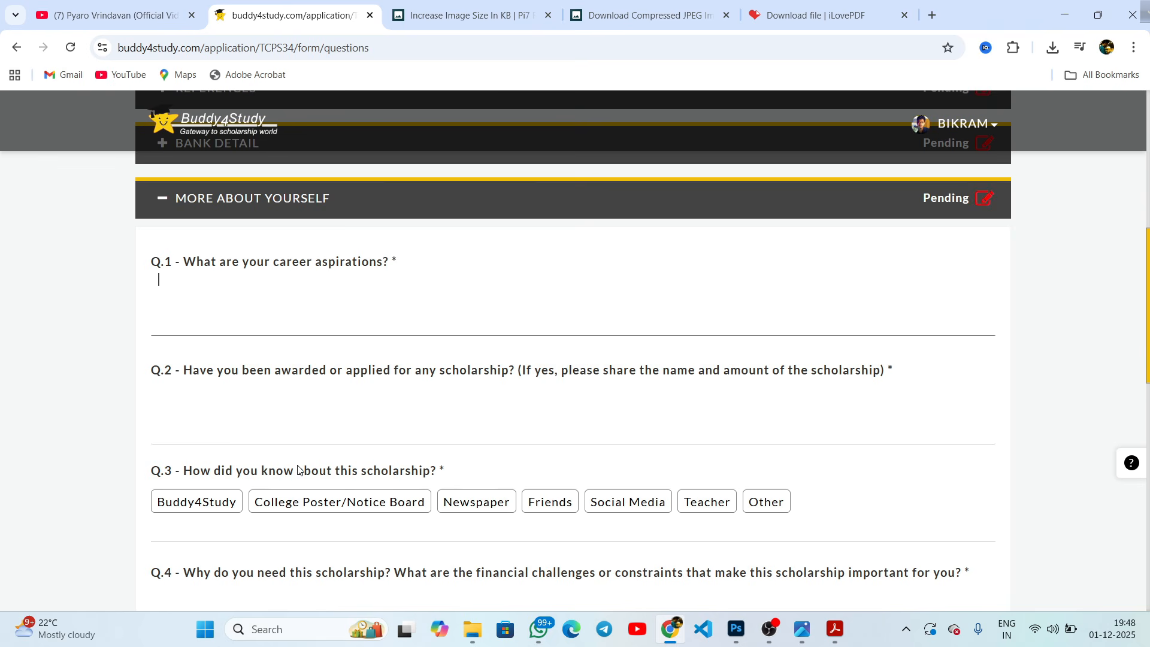
click(207, 414)
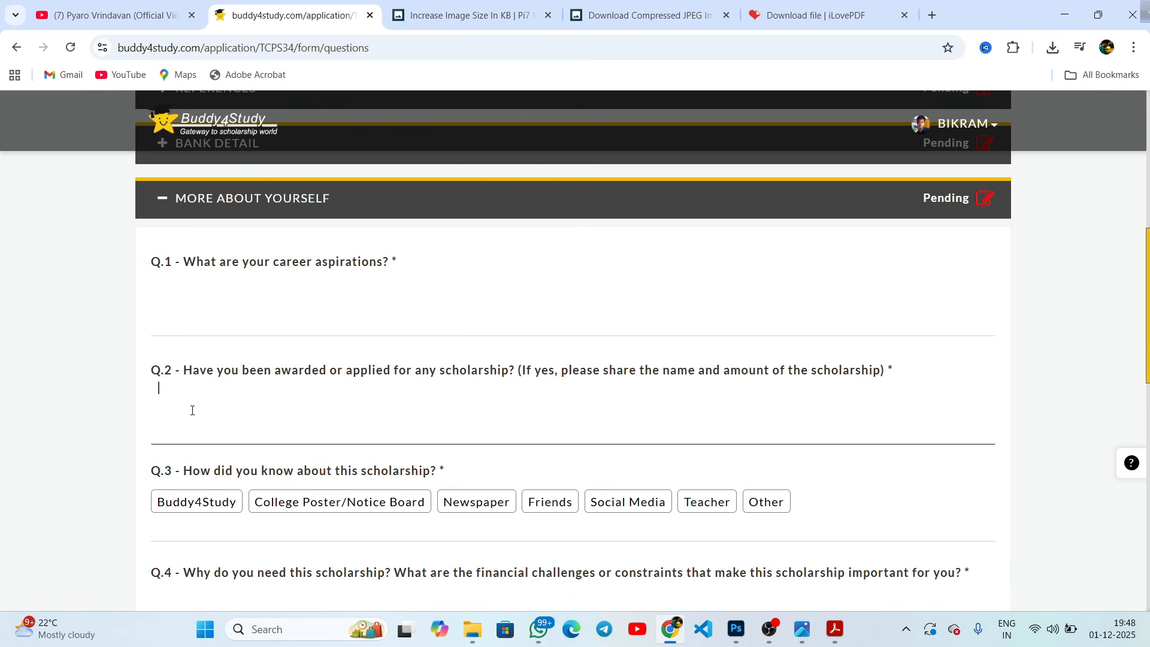
text(yes ,Scholarship Name : S)
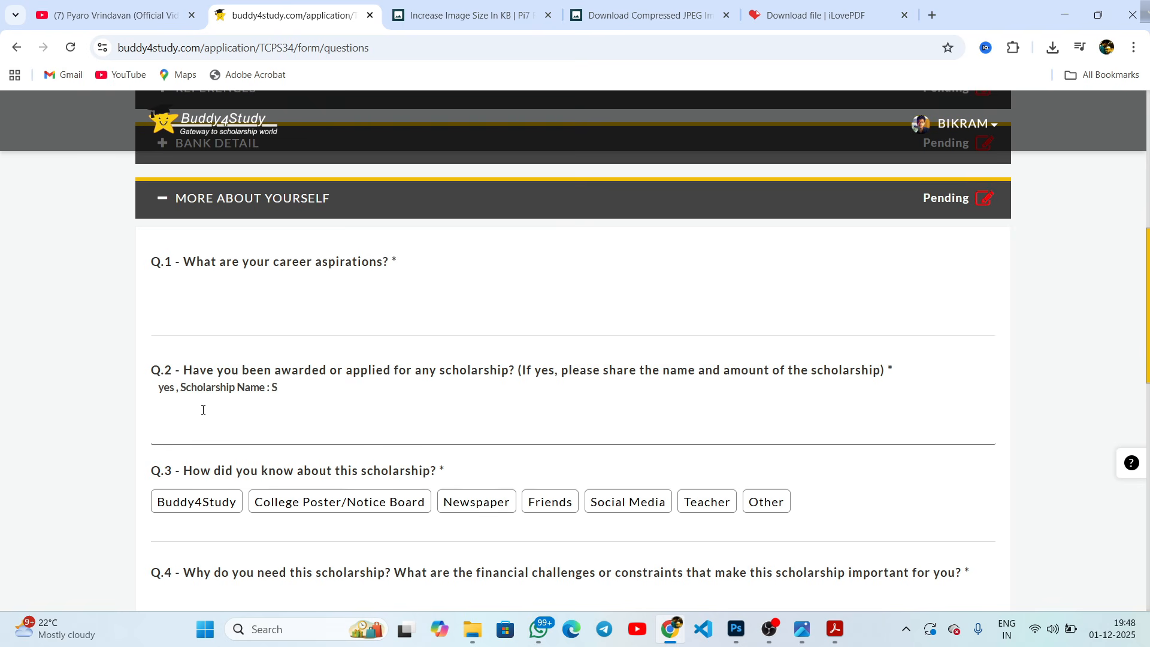
key(BackSpace)
text(svcm)
text(mcm)
Try adding the amount of Rs 60,000 in brackets after the scholarship name, and remove it.
text( ( ammount)
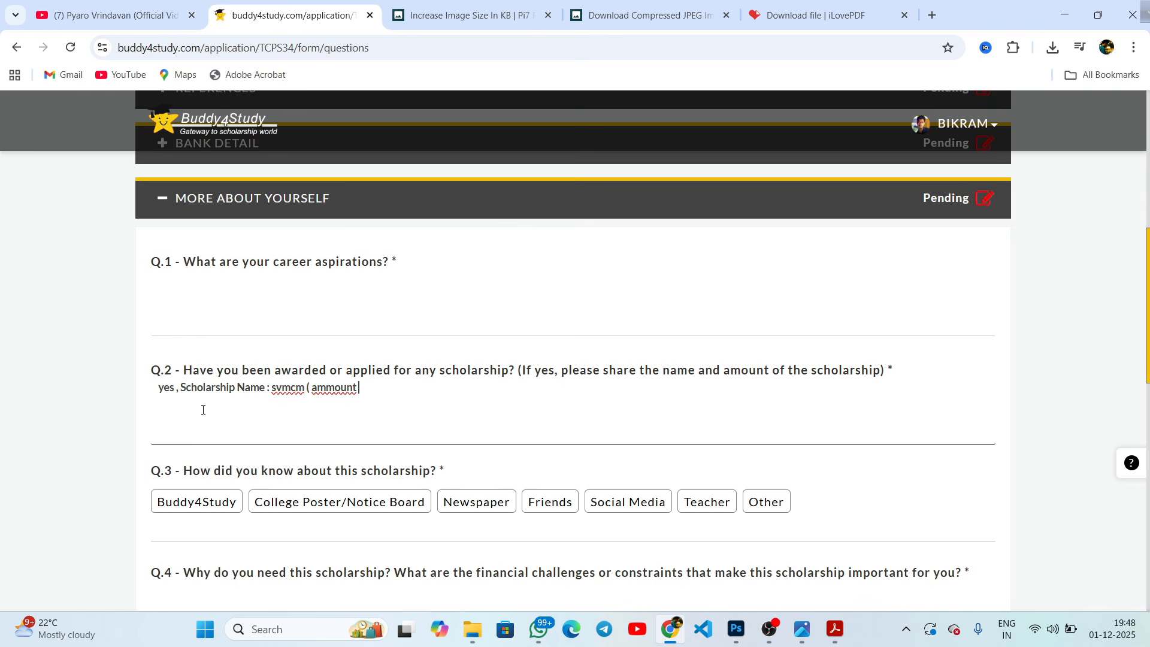
text( : 60)
drag(418, 388, 306, 393)
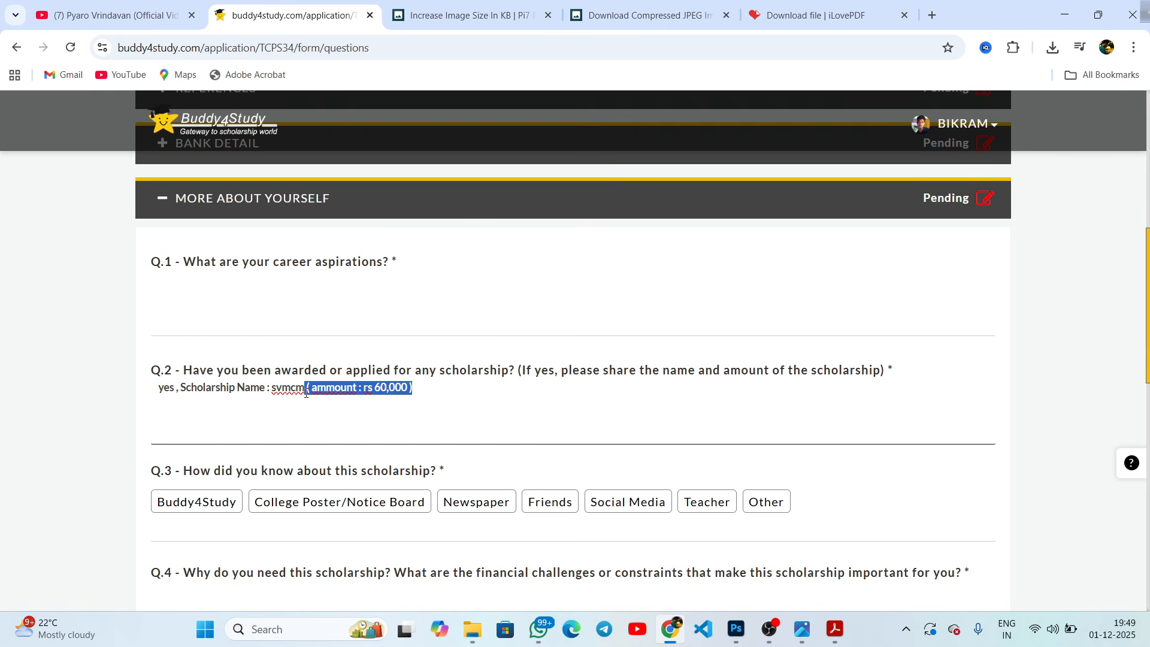
key(BackSpace)
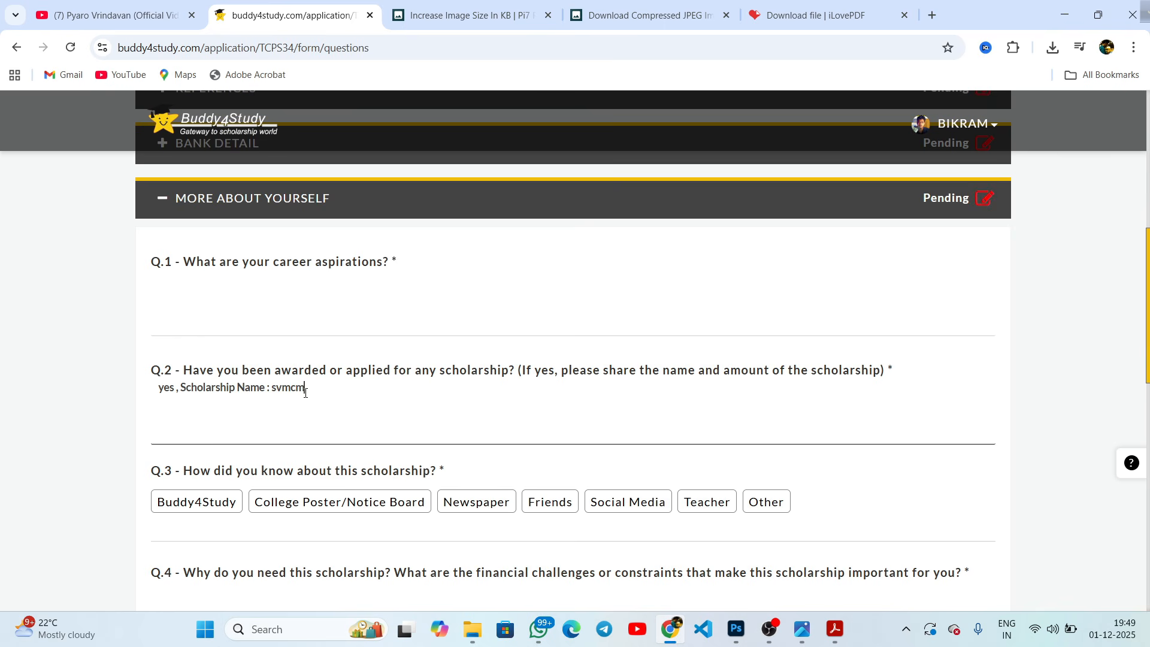
Choose Social Media as the source of scholarship information in Q.3, and answer No to the employee question in Q.5.
scroll(321, 403, down, 2)
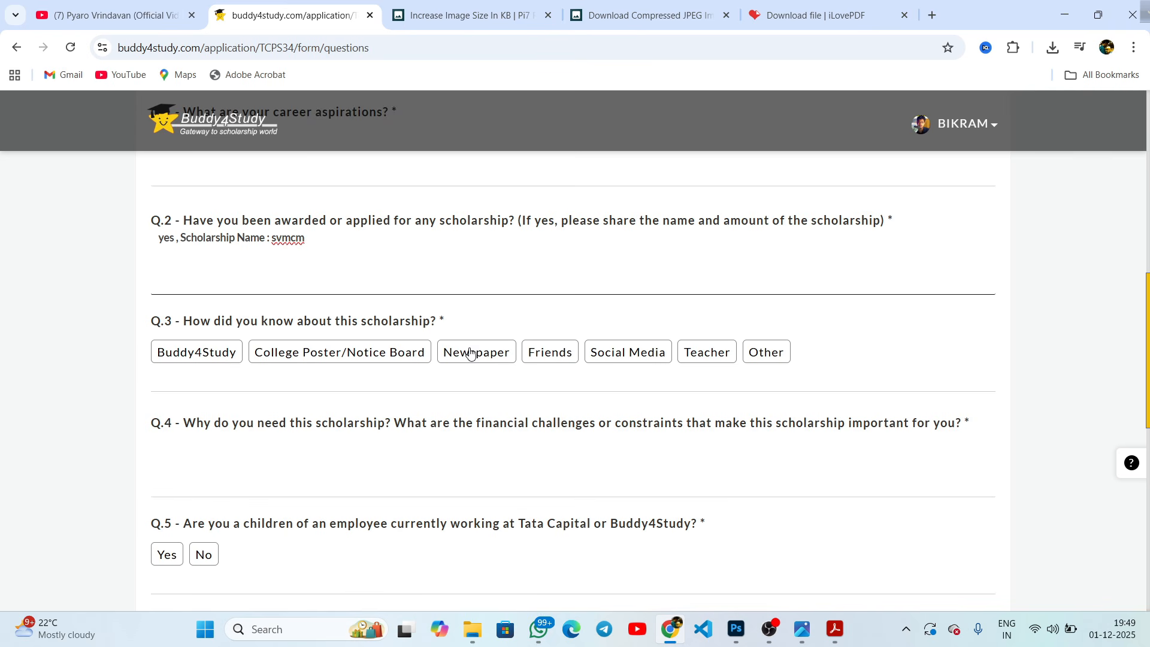
click(628, 355)
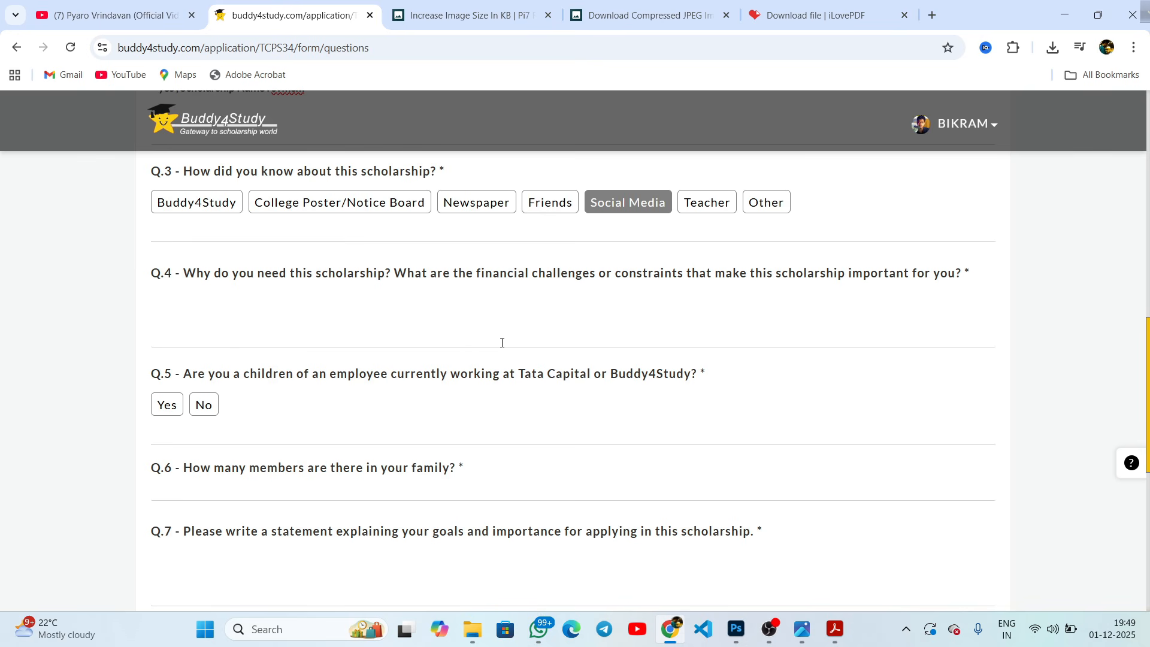
scroll(502, 341, down, 1)
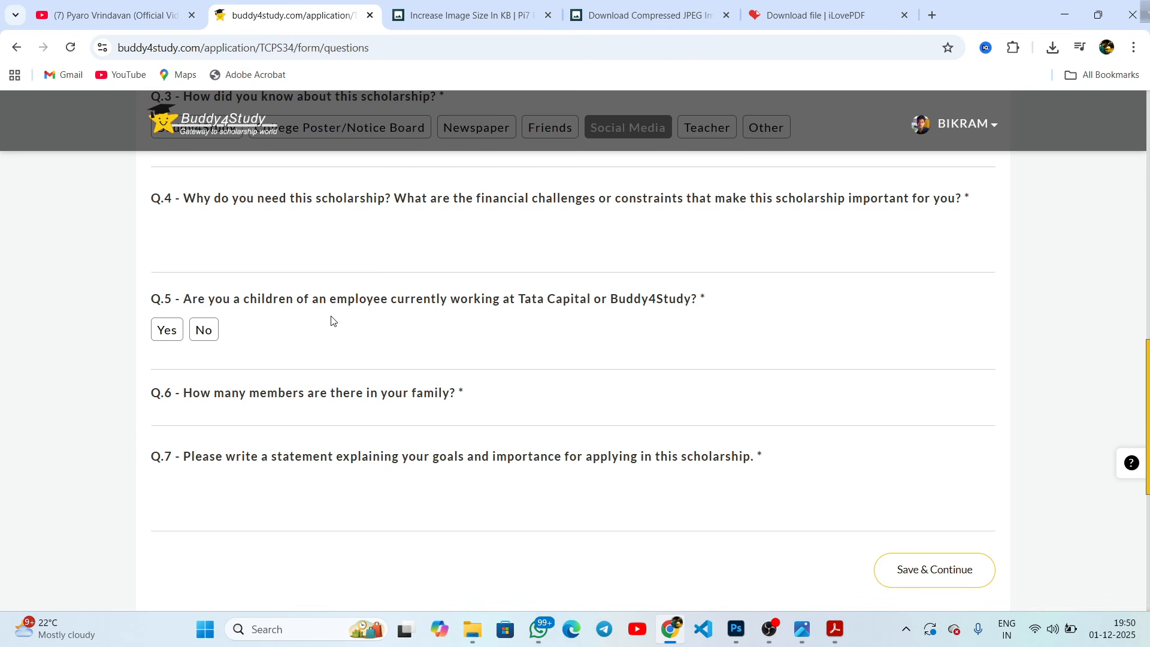
drag(538, 300, 663, 299)
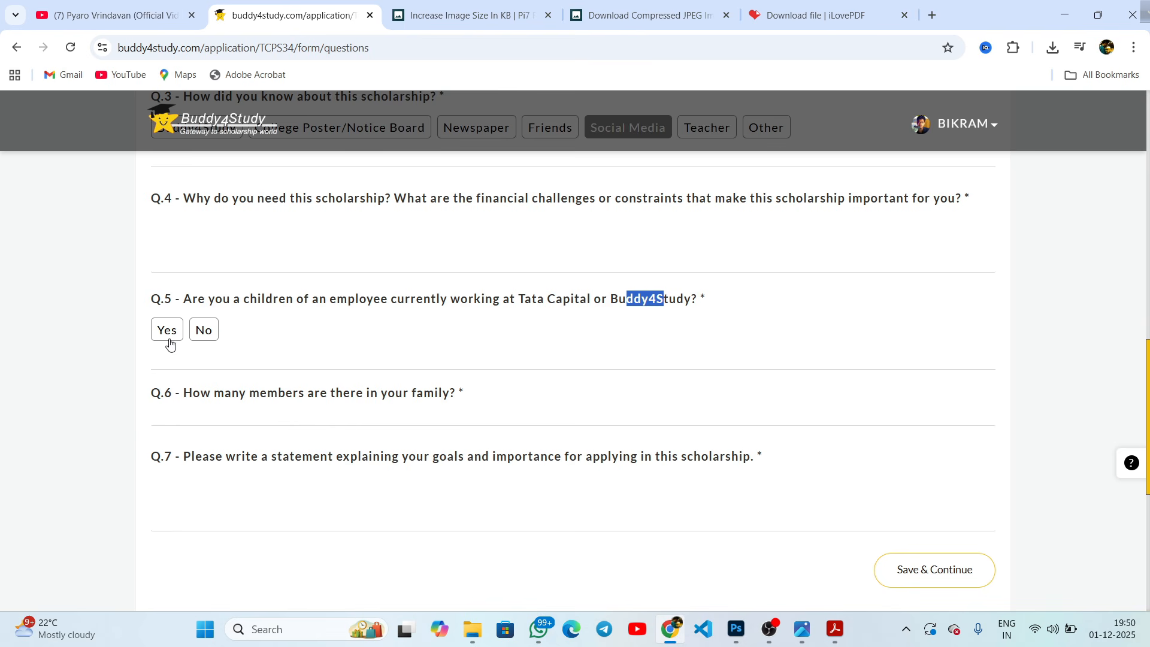
click(206, 330)
Enter 5 as the number of family members in Q.6.
scroll(315, 382, down, 1)
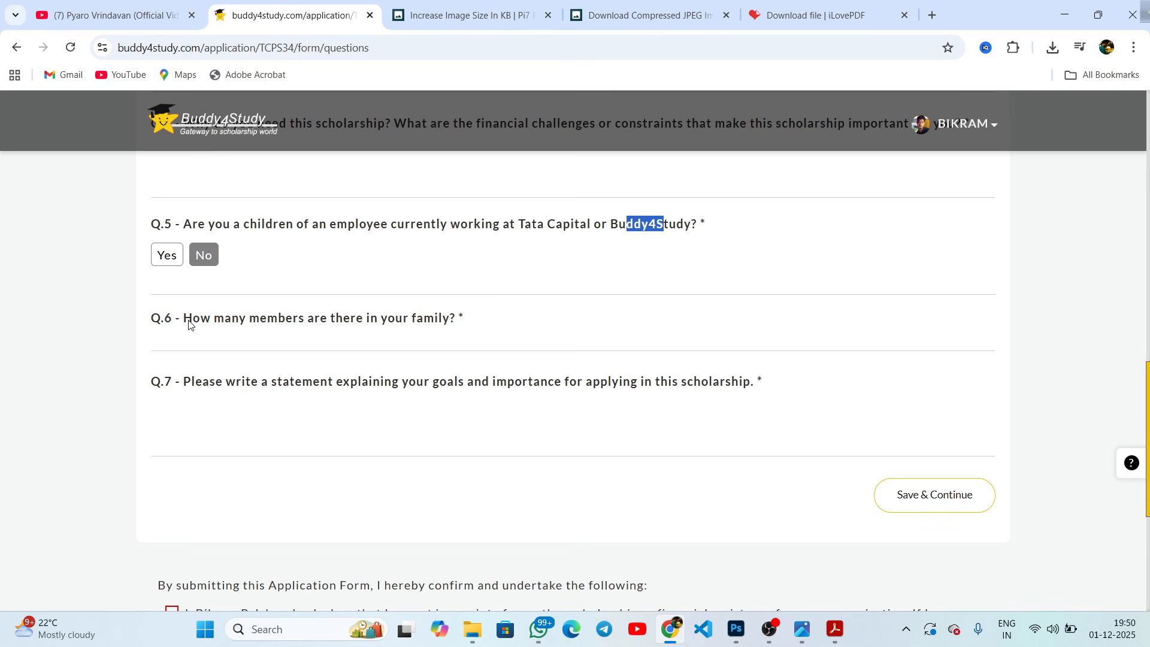
click(218, 342)
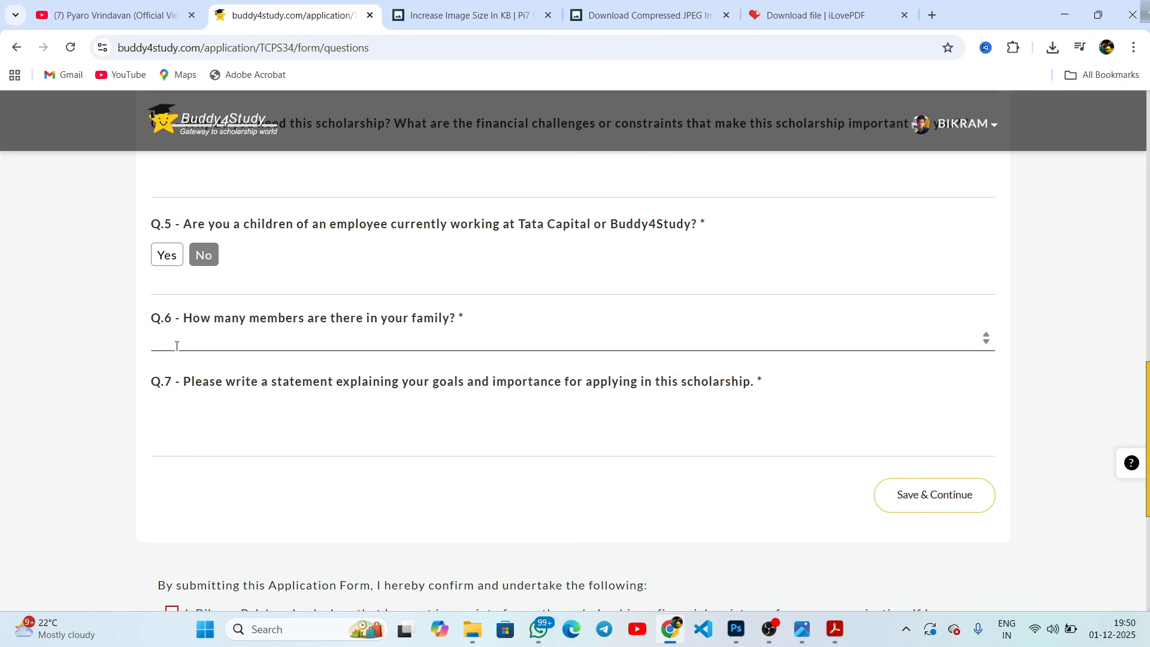
text(5)
Read the Q.7 question on goals and importance of applying, leave its answer blank, and try to save the section.
scroll(200, 397, down, 1)
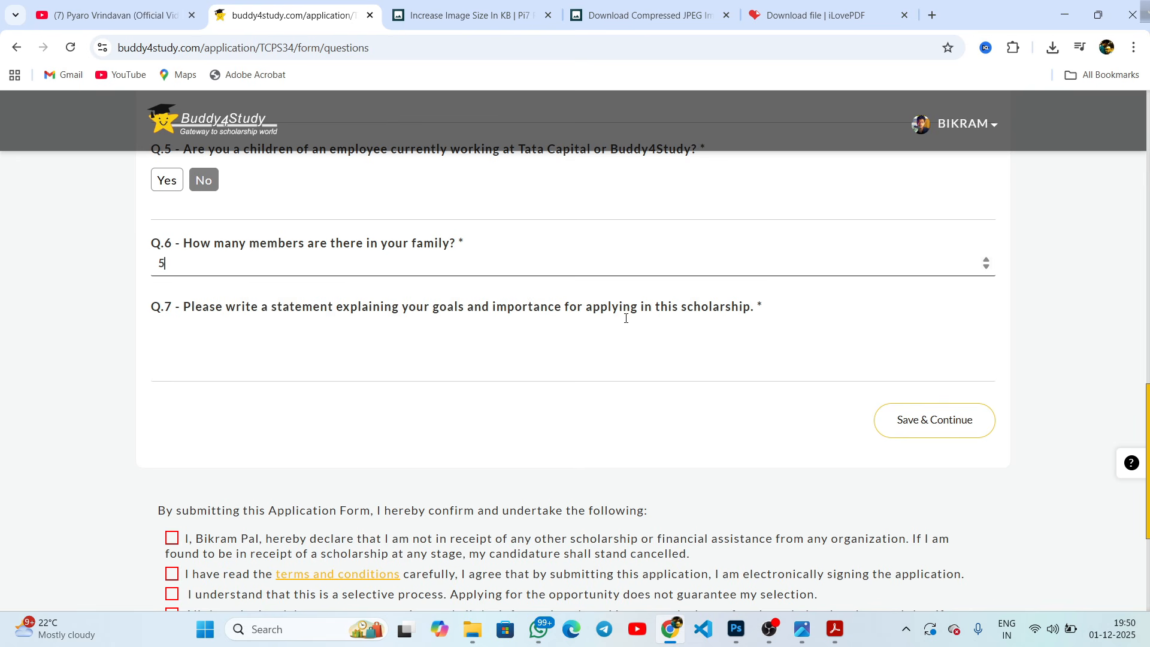
drag(242, 308, 491, 305)
drag(577, 307, 709, 316)
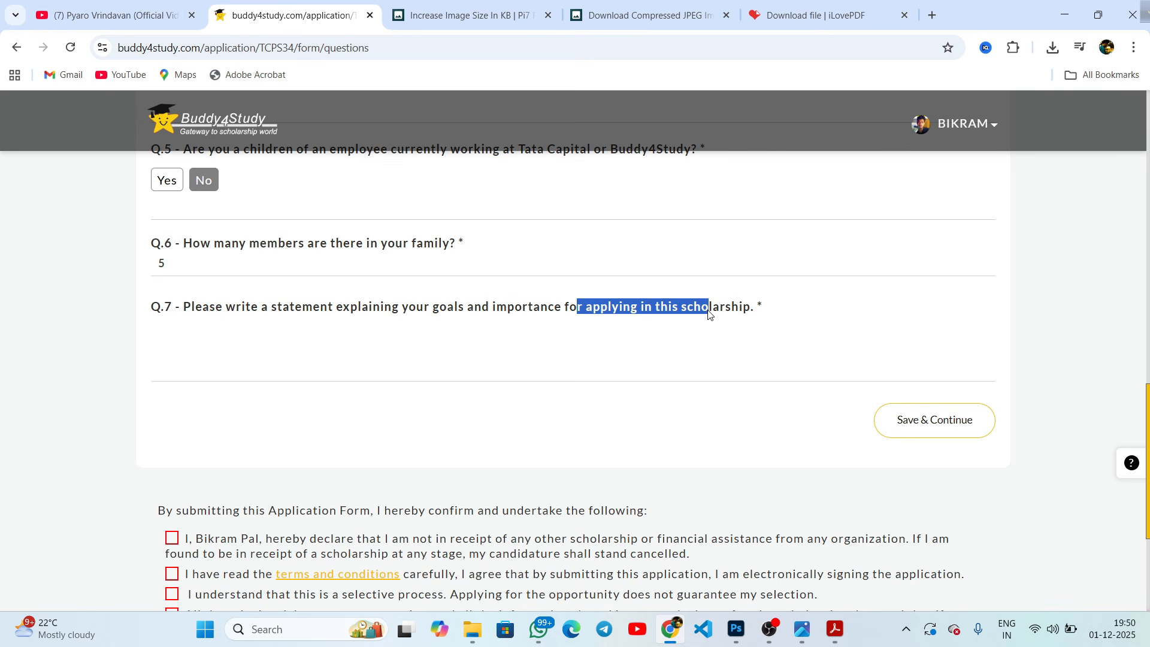
click(300, 351)
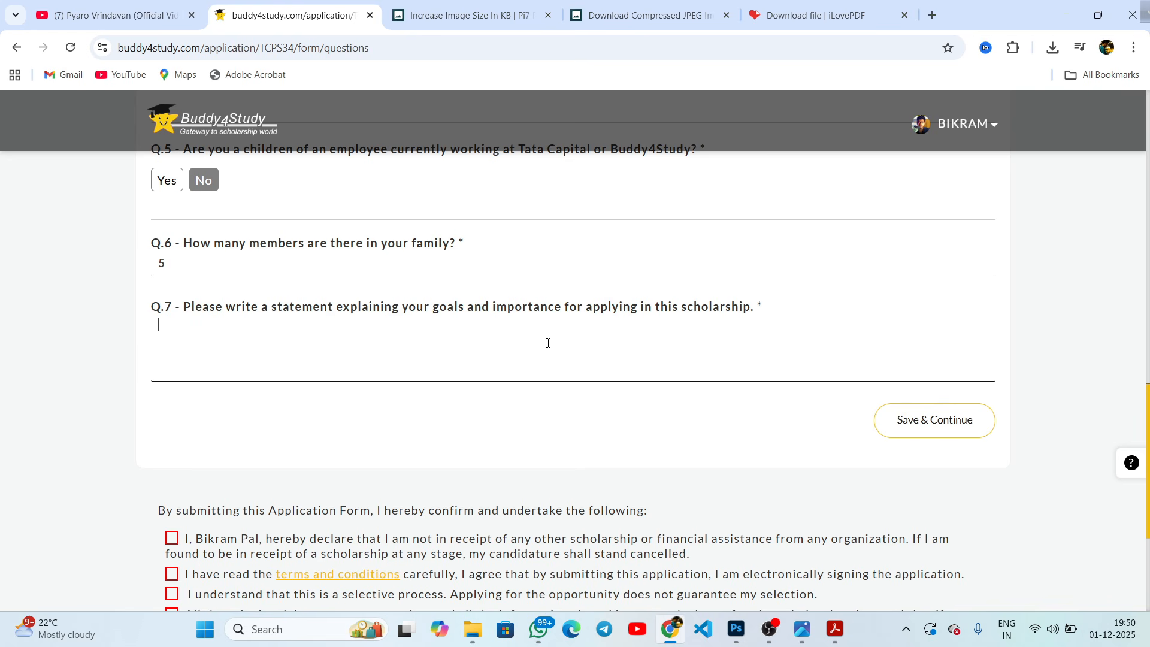
click(949, 418)
Accept the first four declarations and try to preview the application, dismissing the message that appears.
scroll(725, 430, down, 4)
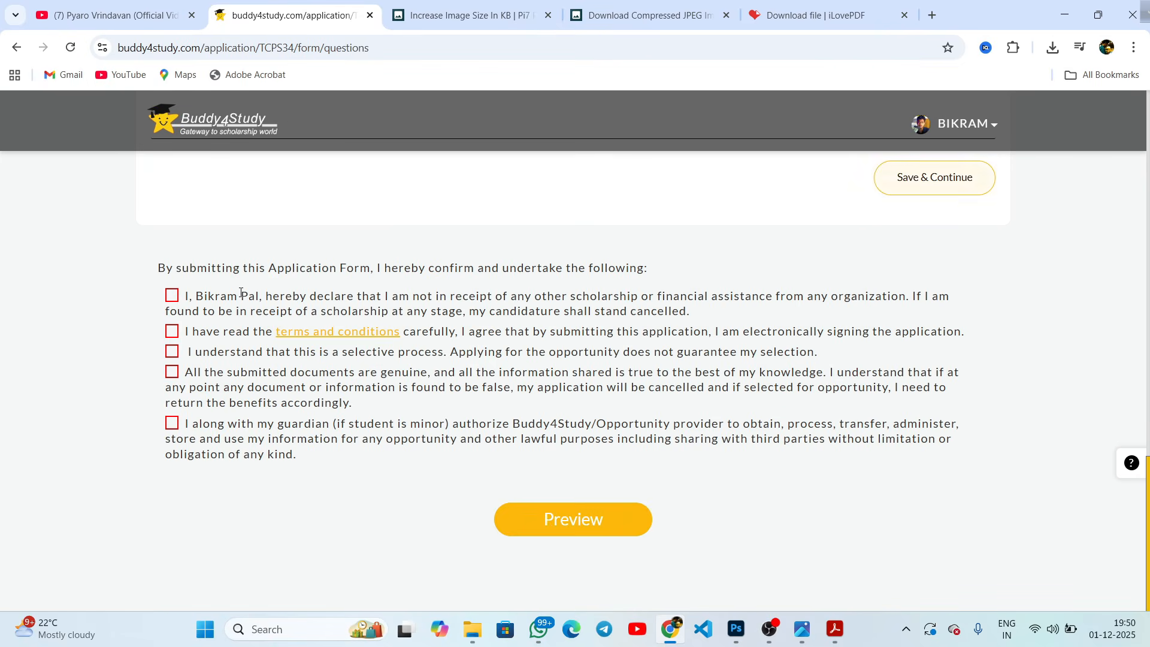
click(173, 295)
click(173, 331)
click(172, 351)
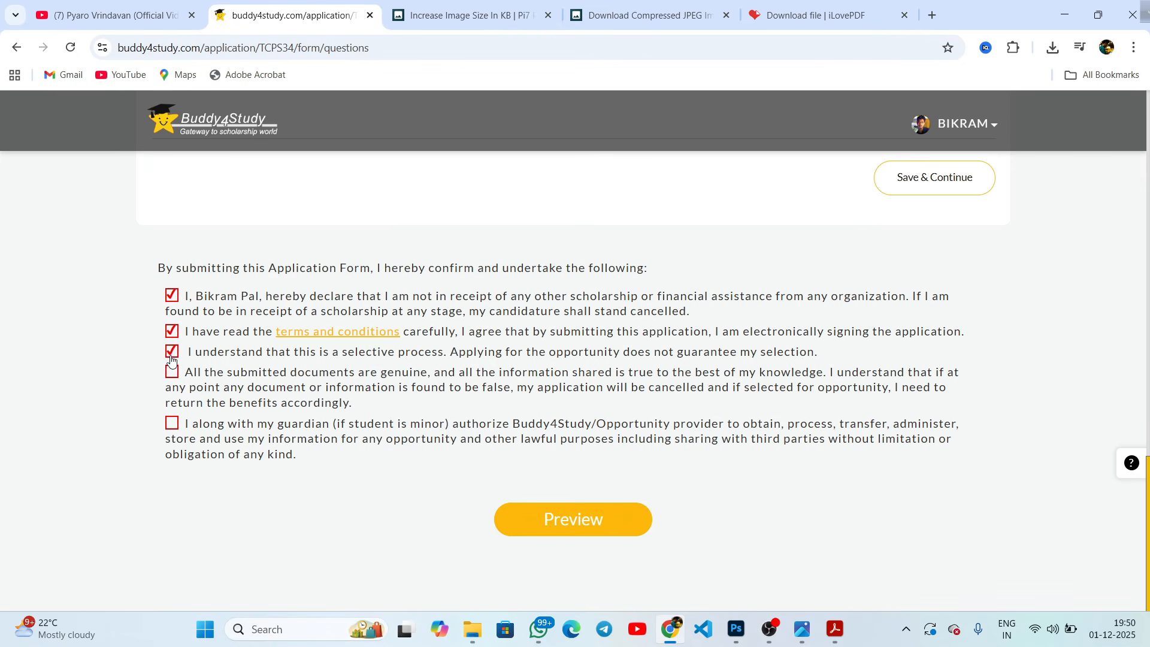
click(172, 372)
click(563, 522)
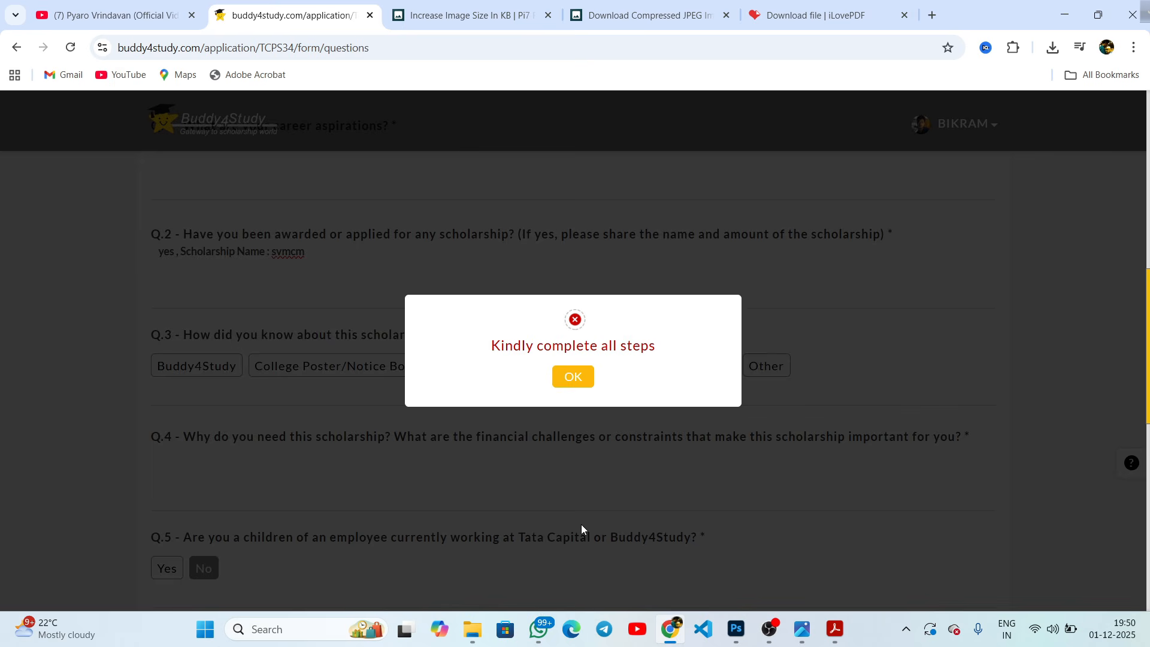
click(585, 378)
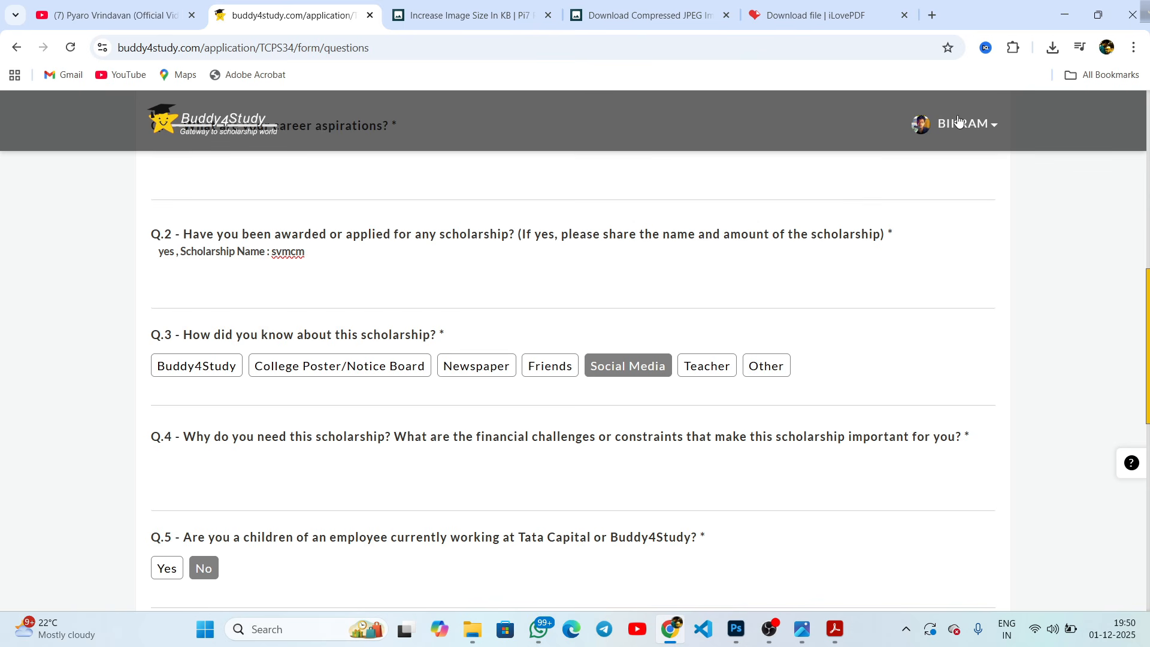
Open the profile's applied scholarships list and check the submission status of the Tata Capital Pankh application for Class 11 and 12.
mouse_move(942, 130)
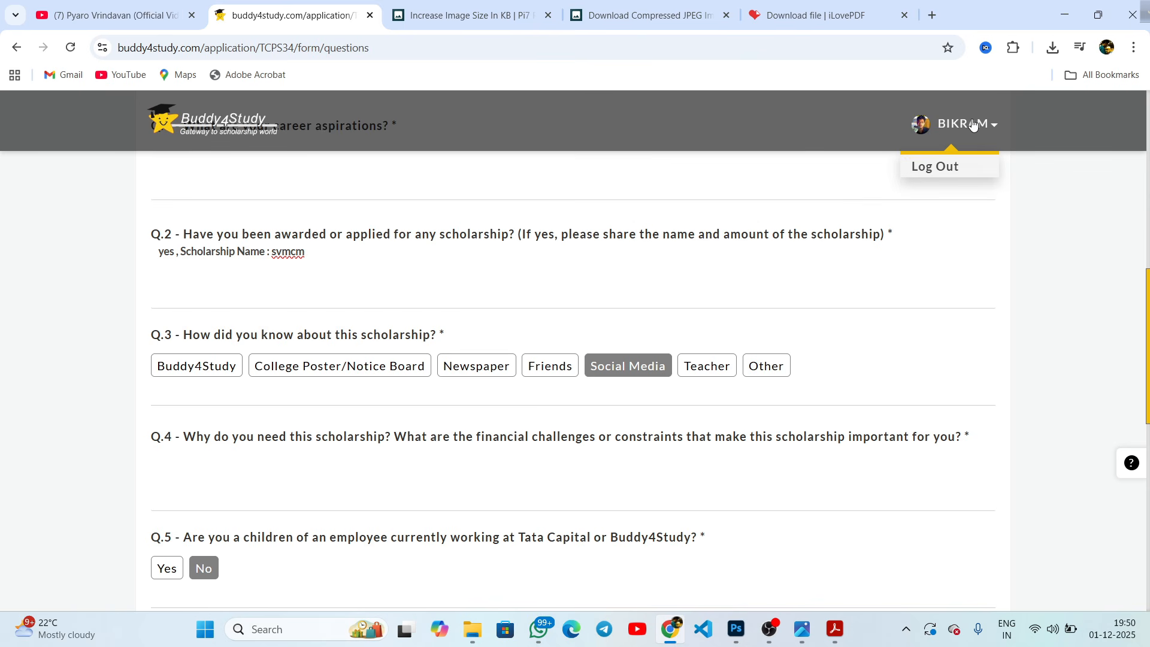
click(990, 124)
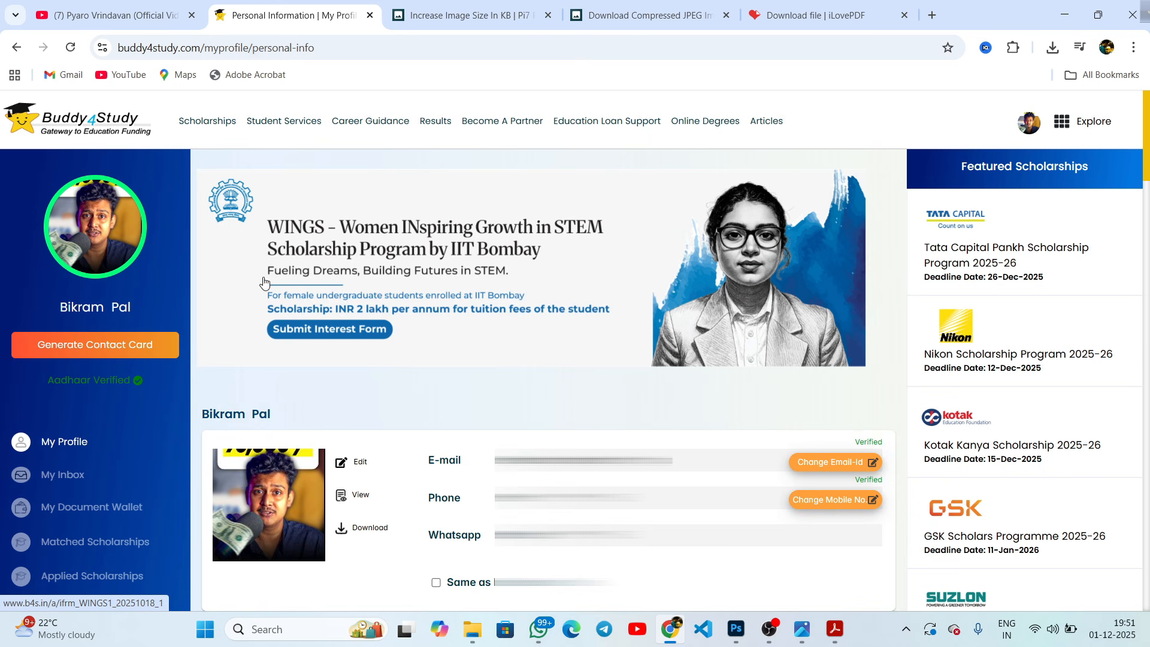
click(111, 573)
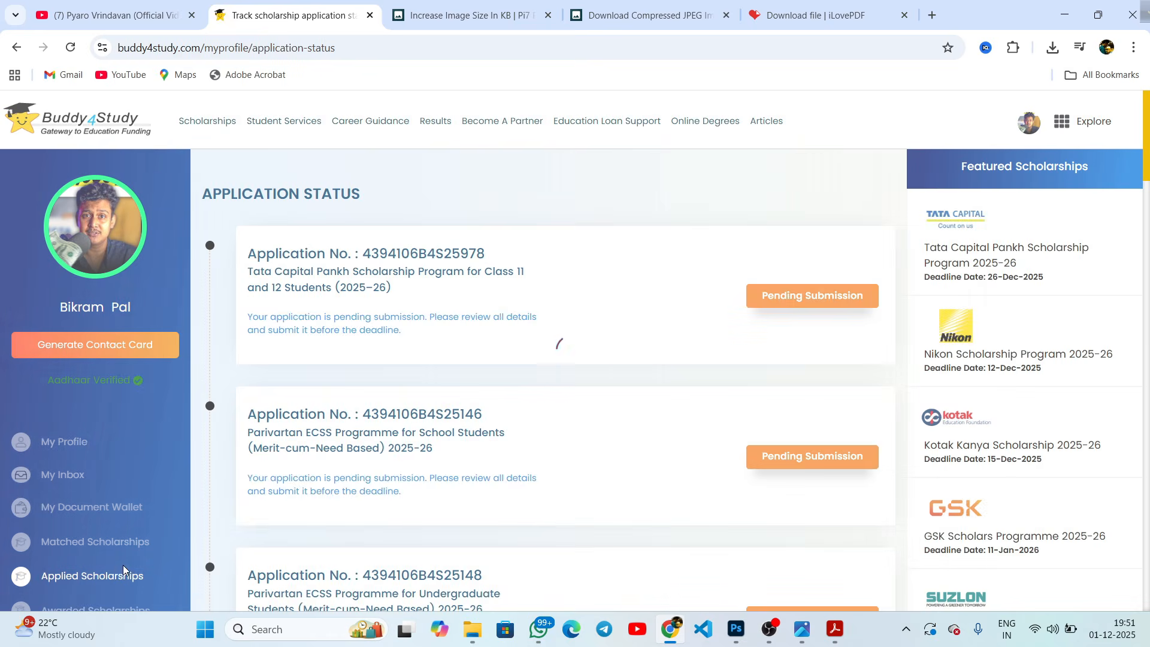
scroll(641, 531, down, 3)
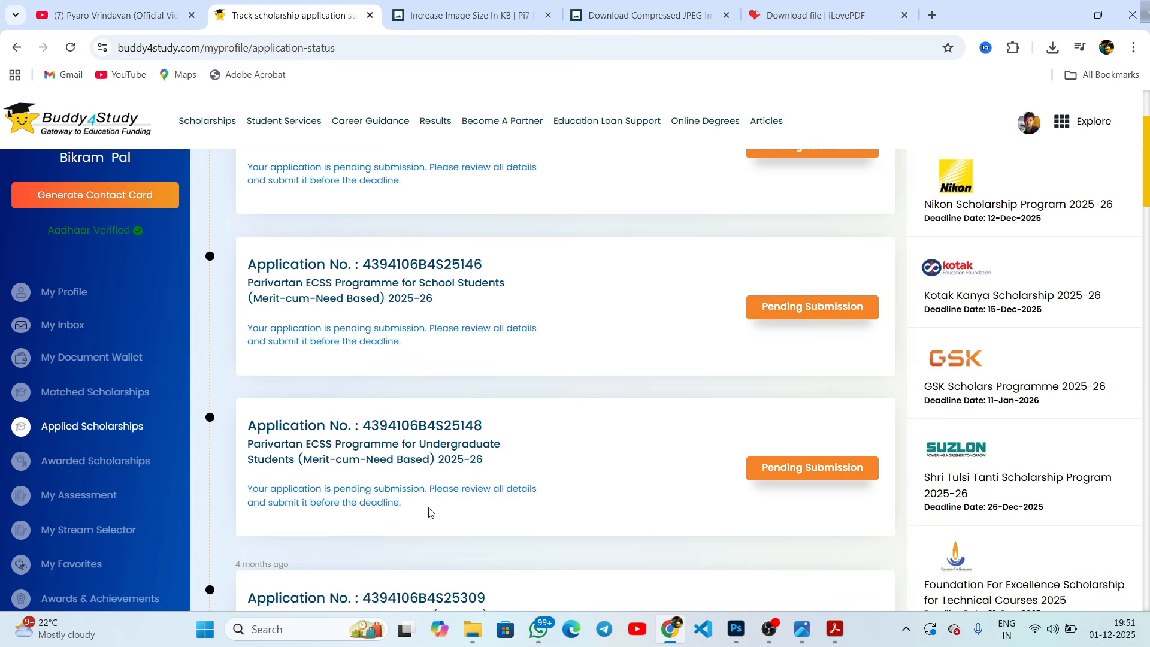
scroll(429, 514, up, 3)
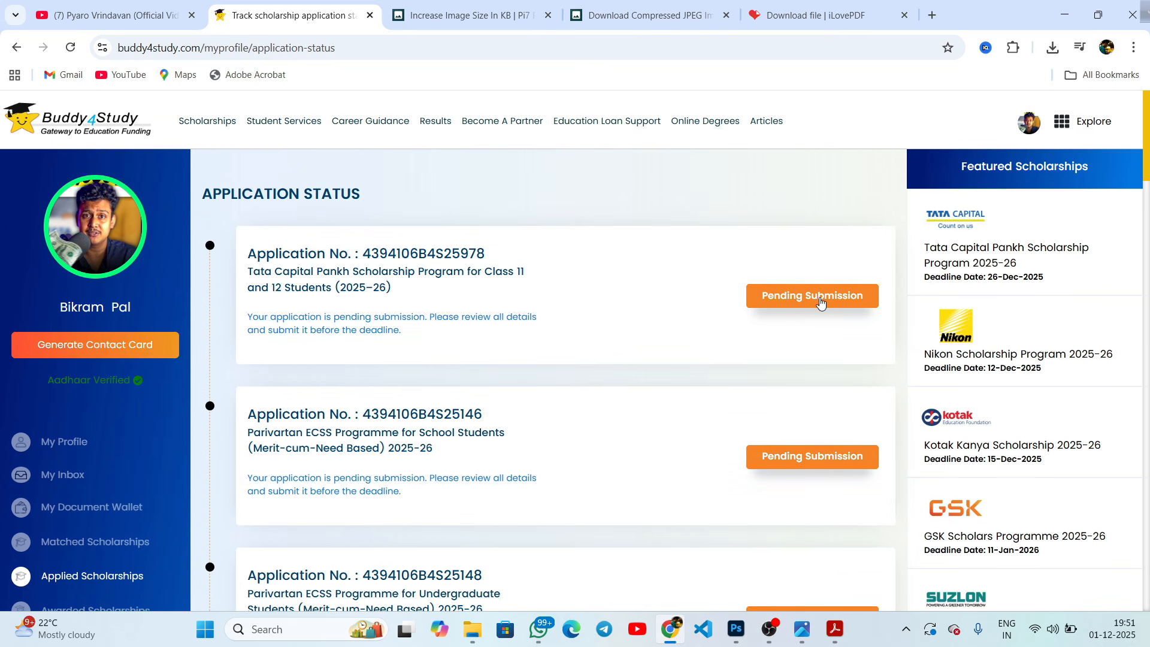
Check the status of the Muskaan Scholarship Program 2.0 (2025-26) application in the applied scholarships list.
scroll(796, 324, down, 8)
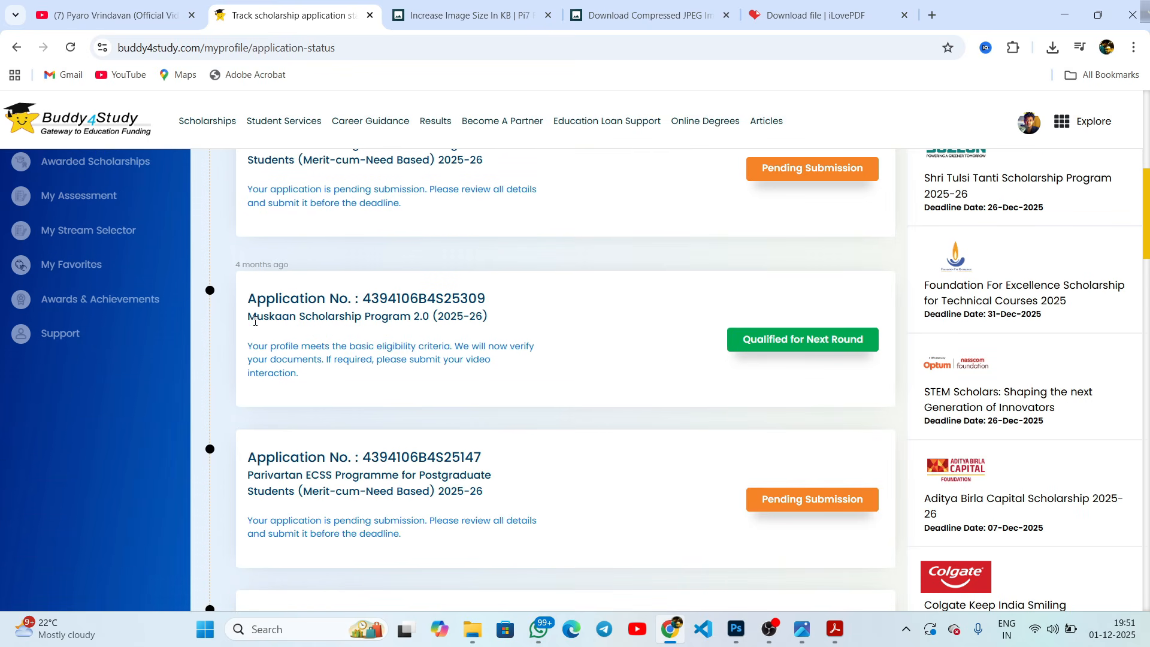
drag(256, 316, 394, 318)
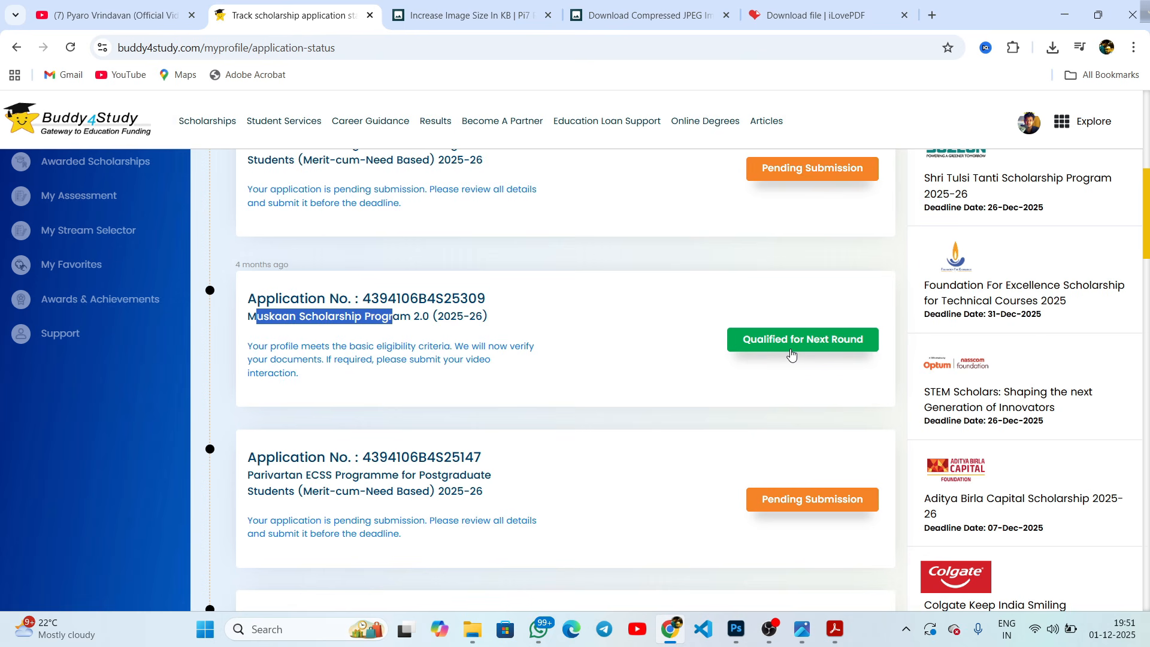
click(609, 305)
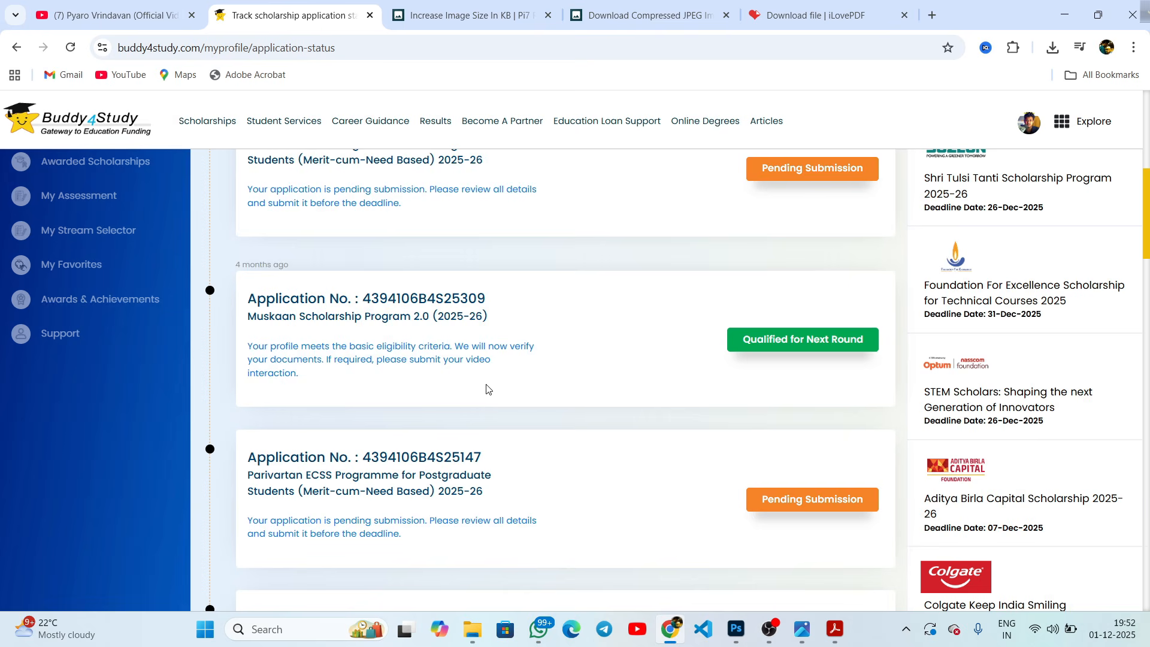
scroll(479, 389, up, 8)
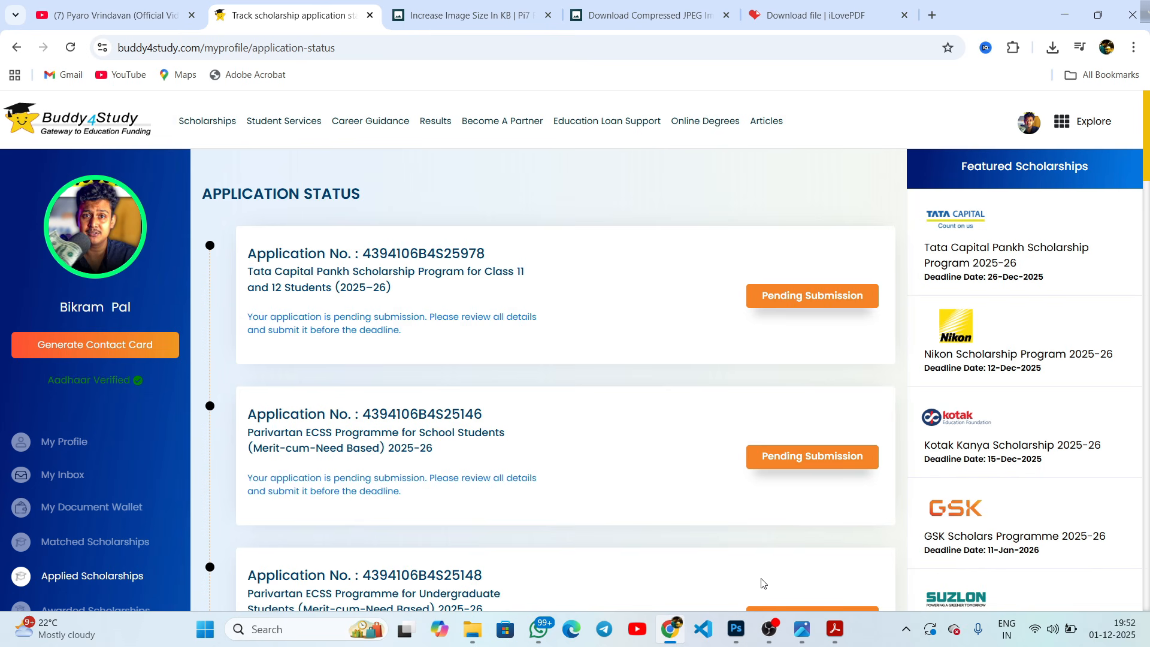
click(777, 635)
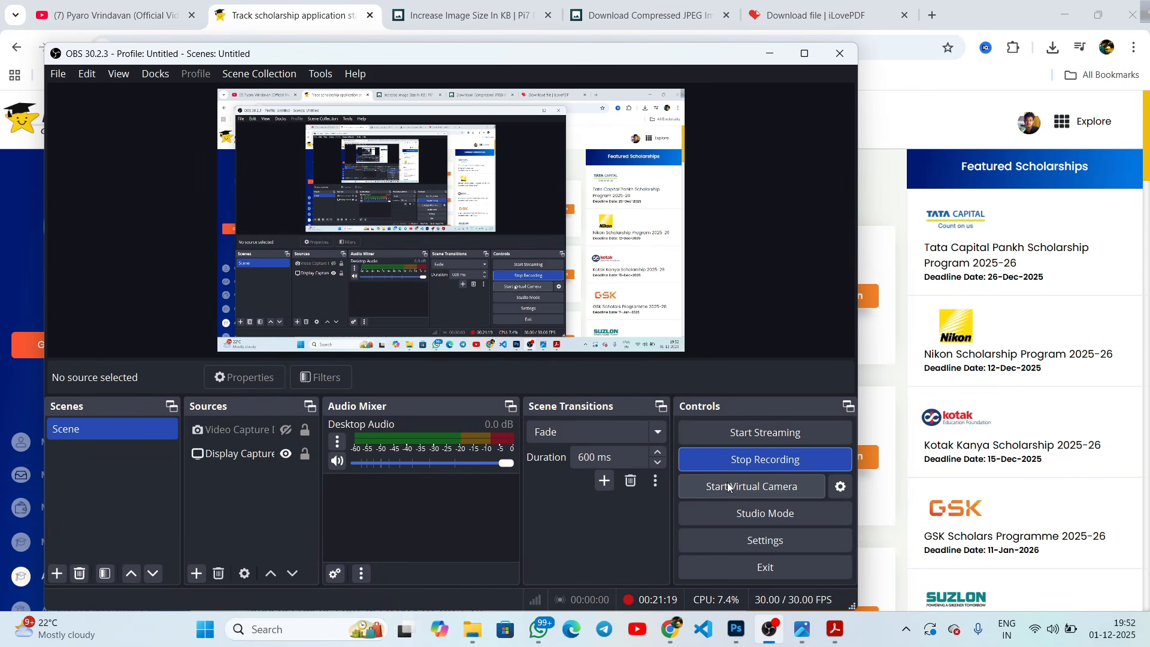